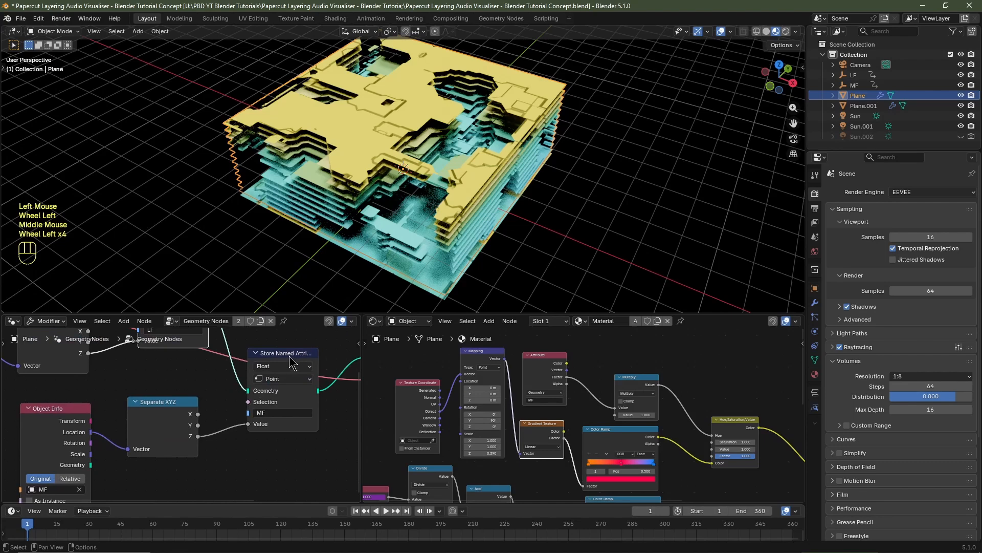
Step: Examine the MF Store Named Attribute node and the MF and LF Attribute nodes in the finished project's material
click(292, 361)
scroll(562, 423, up, 2)
middle_drag(572, 418, 555, 427)
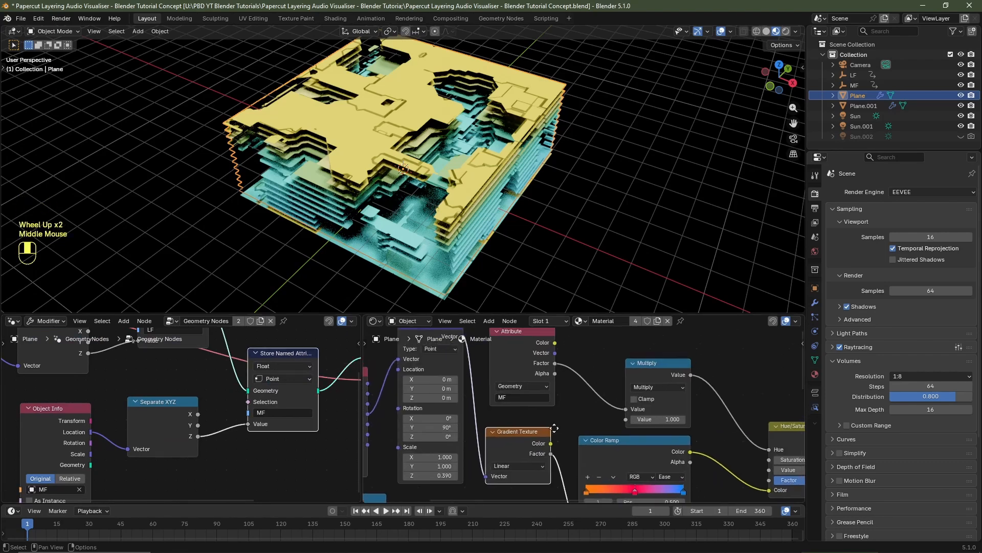
scroll(555, 428, down, 1)
scroll(512, 404, up, 1)
click(485, 393)
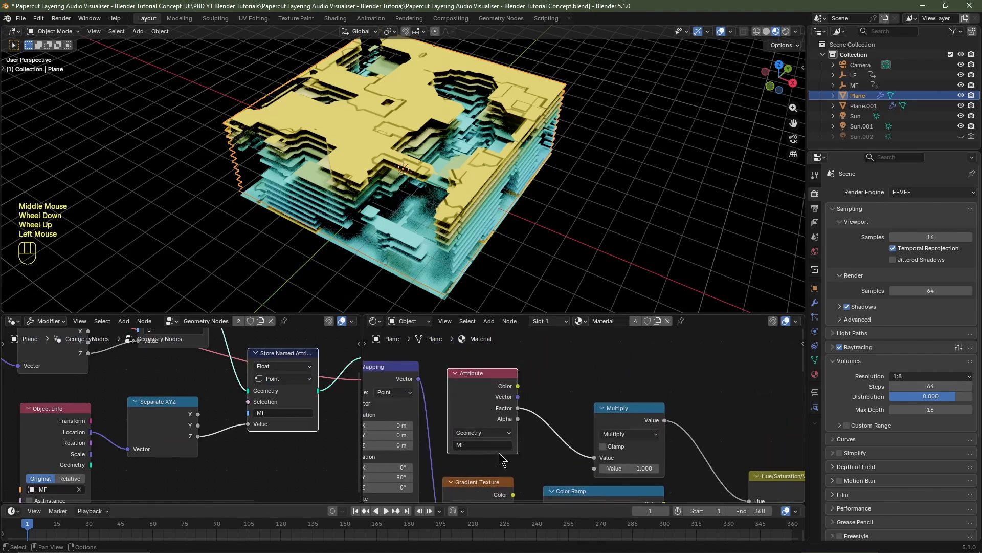
scroll(500, 460, down, 2)
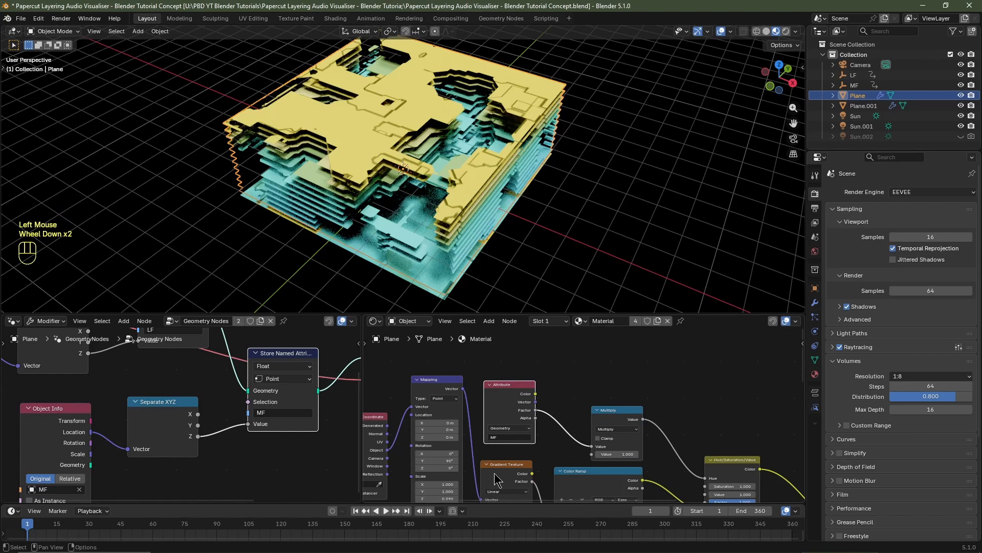
middle_drag(495, 481, 478, 424)
click(473, 404)
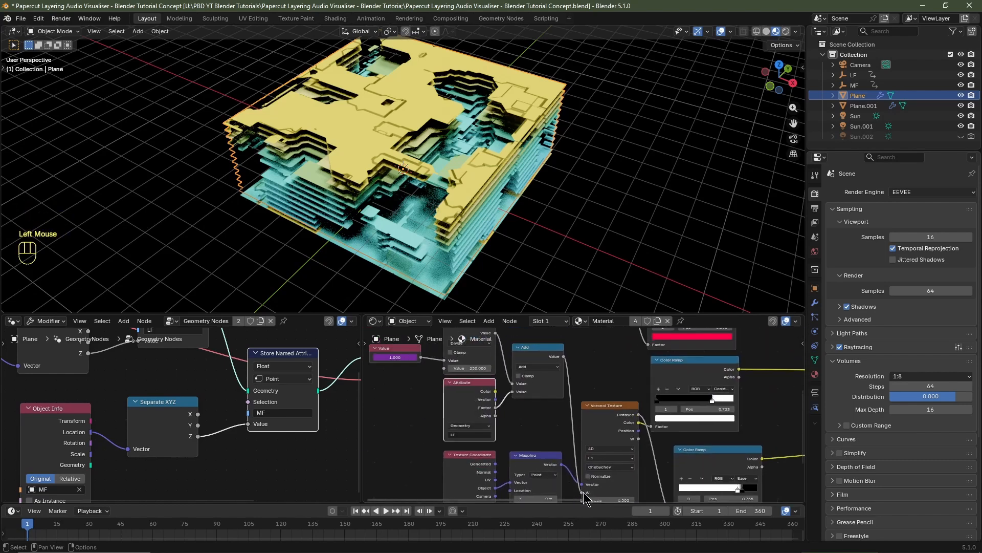
scroll(609, 415, down, 2)
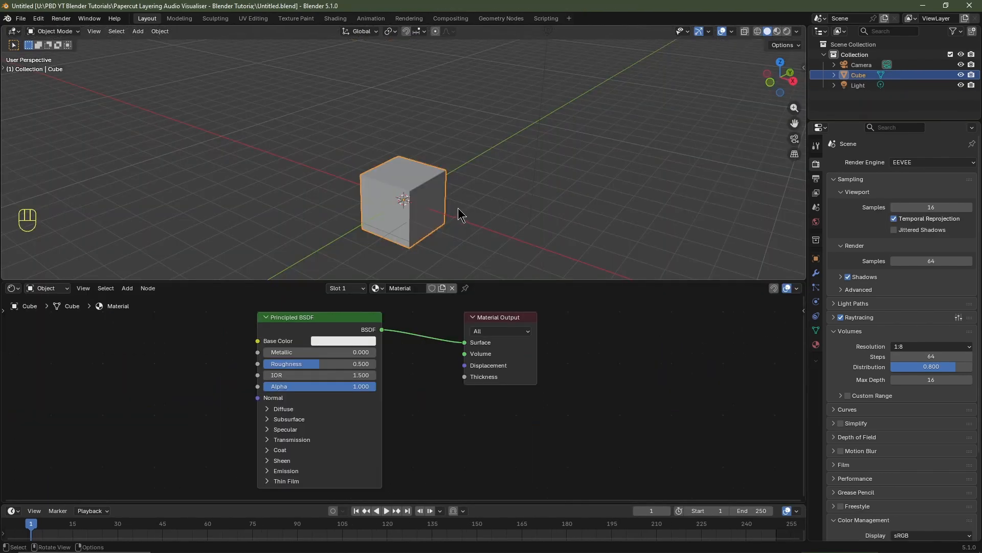
Step: Delete all default scene objects and add a mesh plane
key(a)
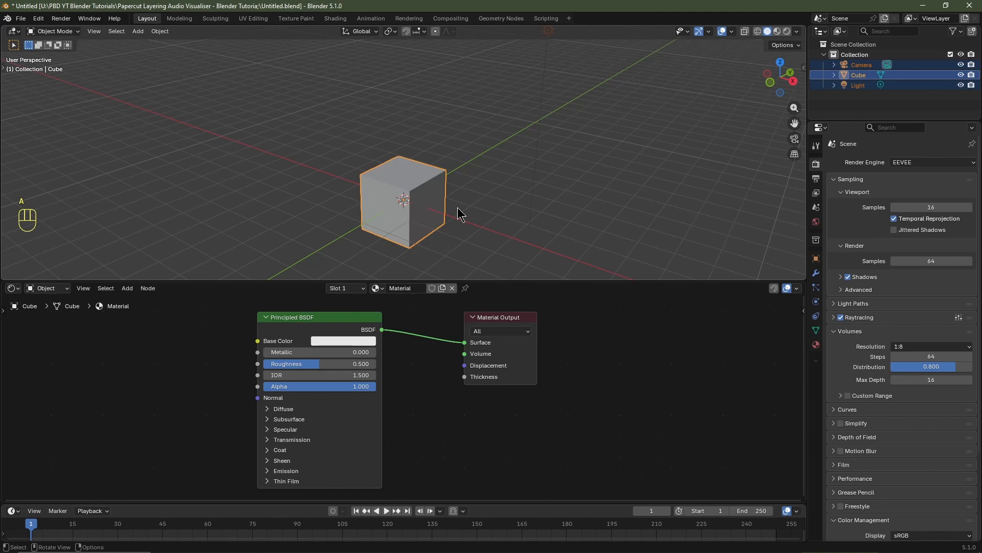
key(Delete)
key(shift+a)
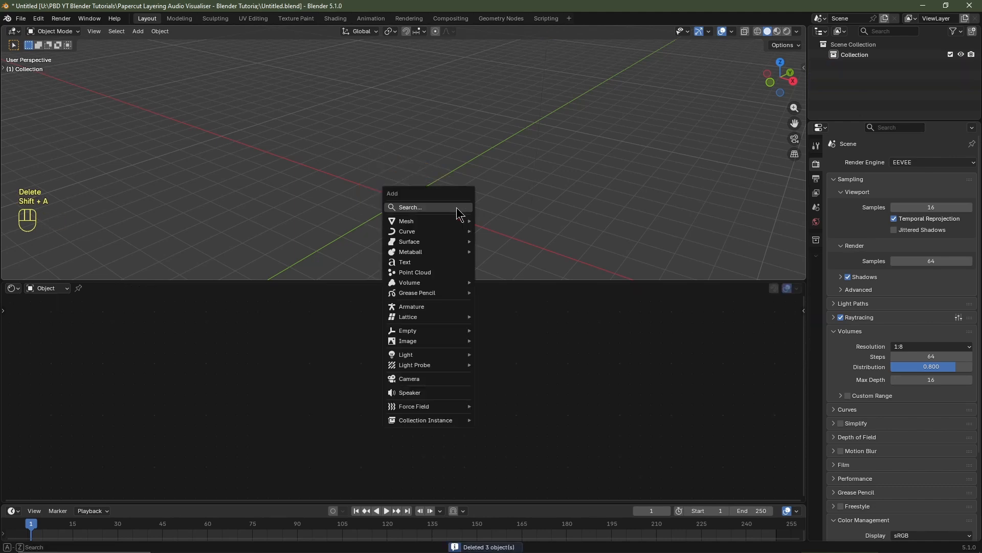
mouse_move(457, 223)
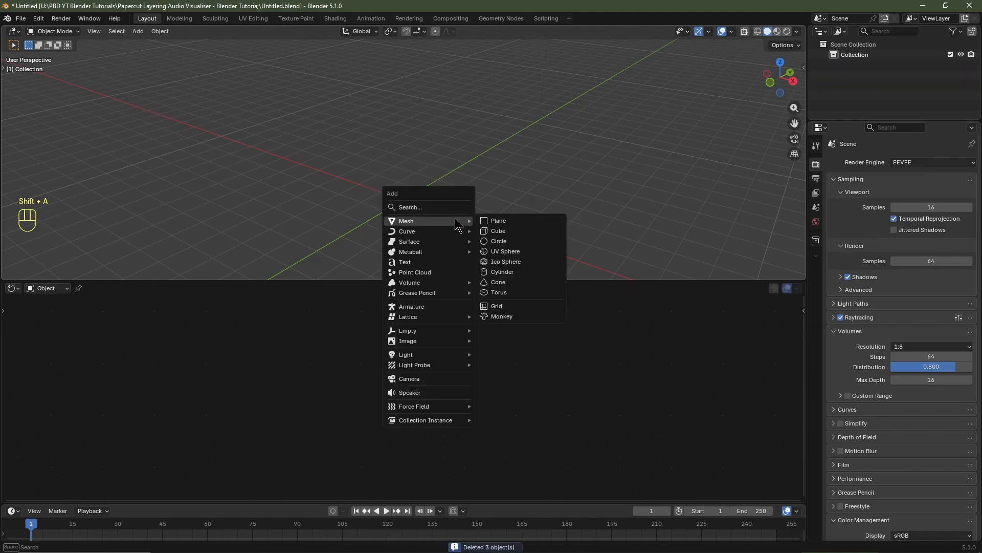
click(494, 223)
Step: Scale the plane's geometry by 4 in Edit Mode, returning to Object Mode
key(Tab)
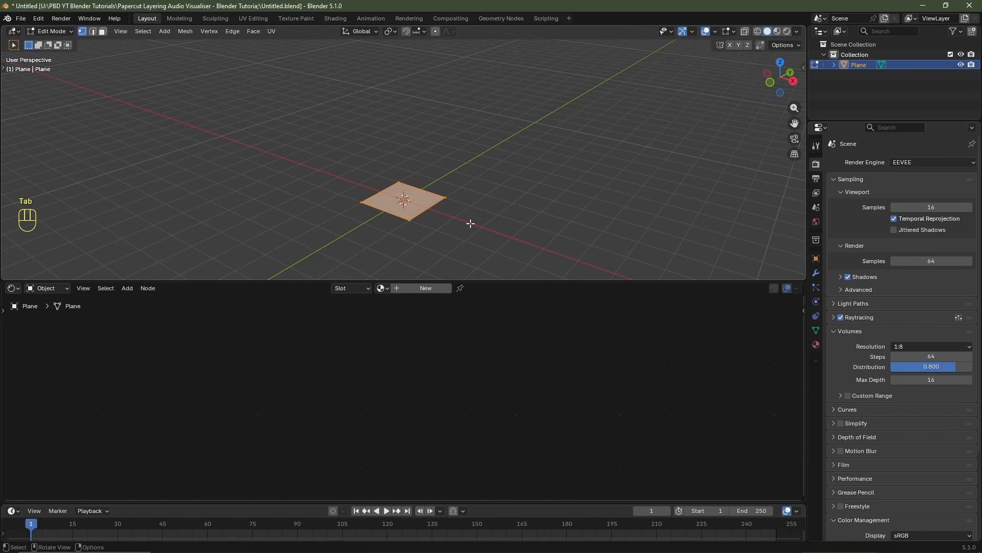
key(s)
key(4)
key(Return)
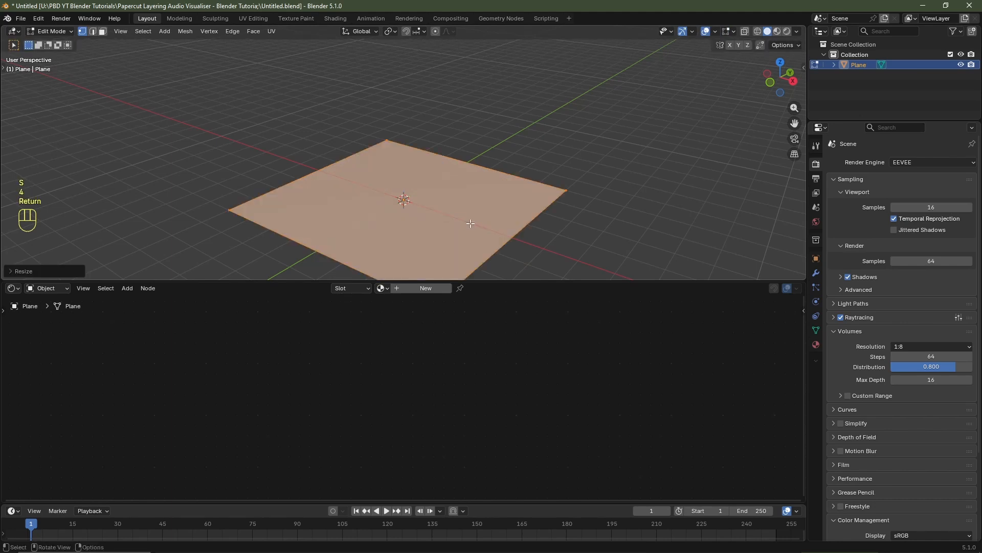
key(Tab)
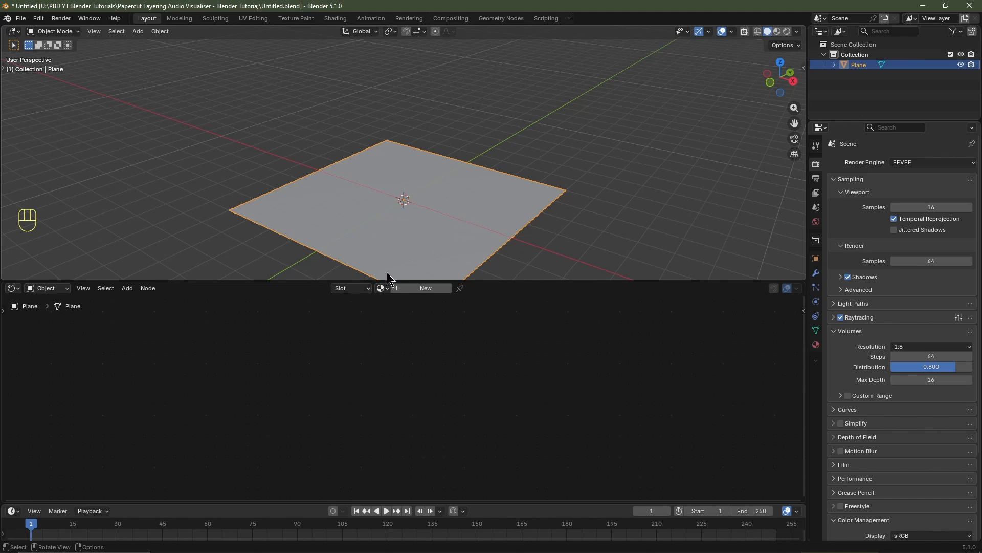
Step: Assign the existing material named Material to the plane and enable Raytraced Transmission in its surface settings
click(384, 288)
click(407, 305)
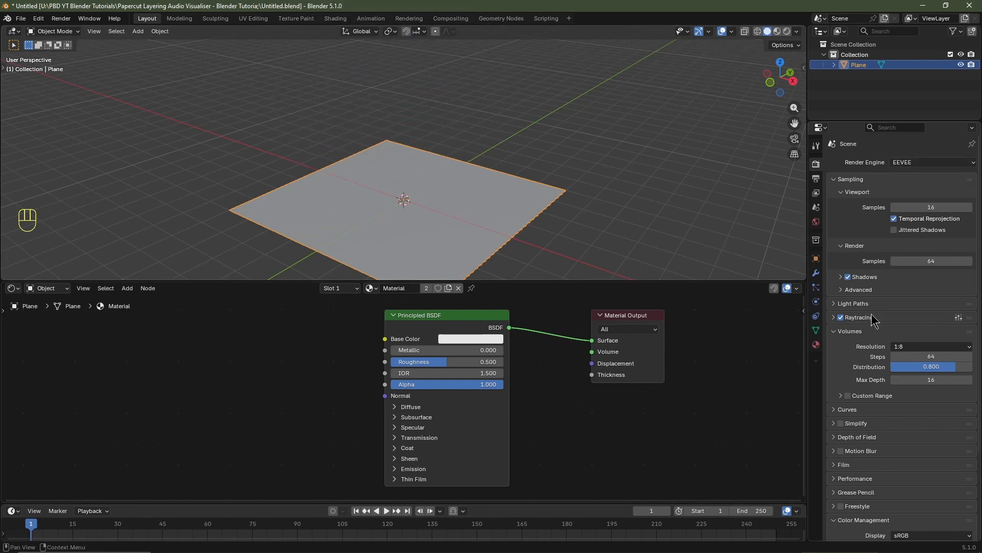
click(837, 318)
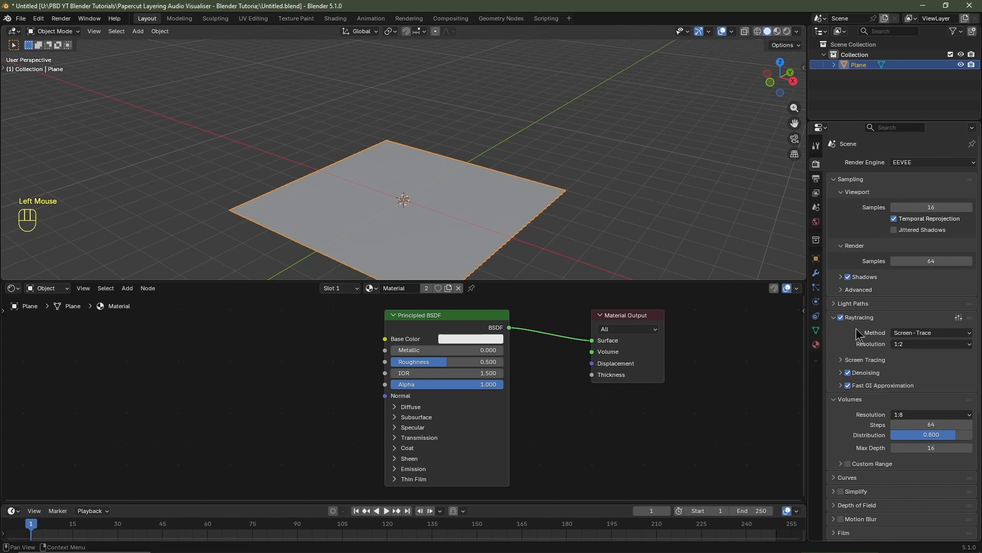
click(816, 344)
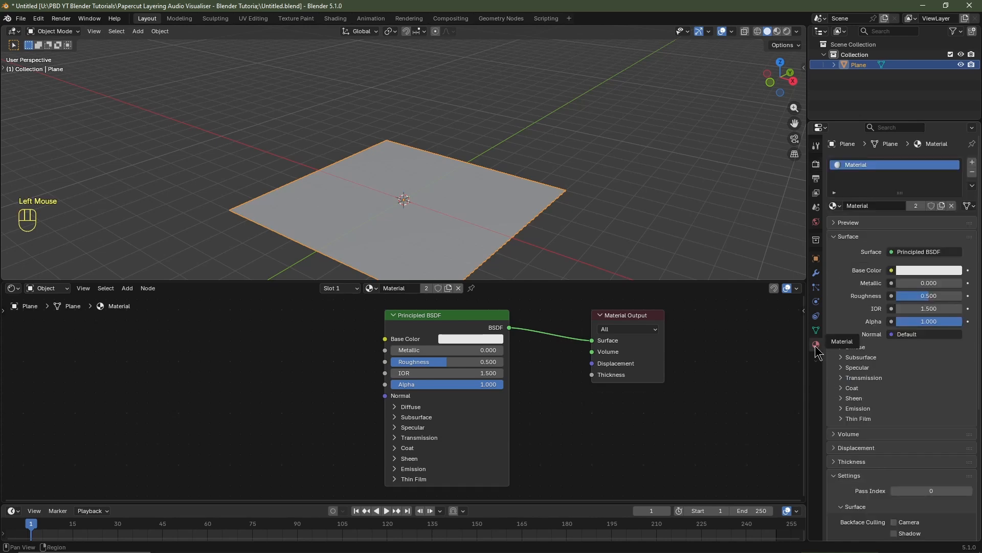
scroll(873, 365, down, 3)
scroll(871, 364, down, 1)
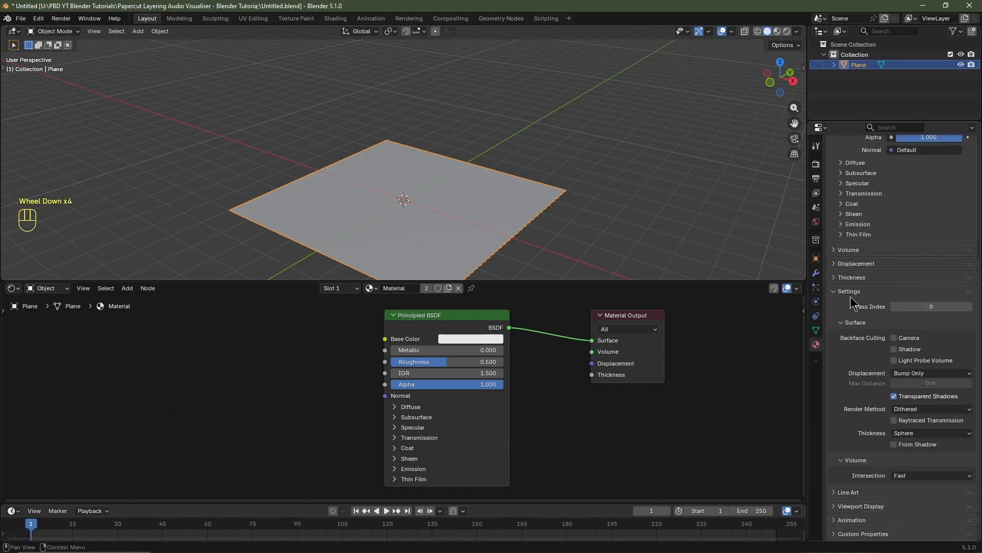
click(894, 420)
scroll(895, 425, up, 4)
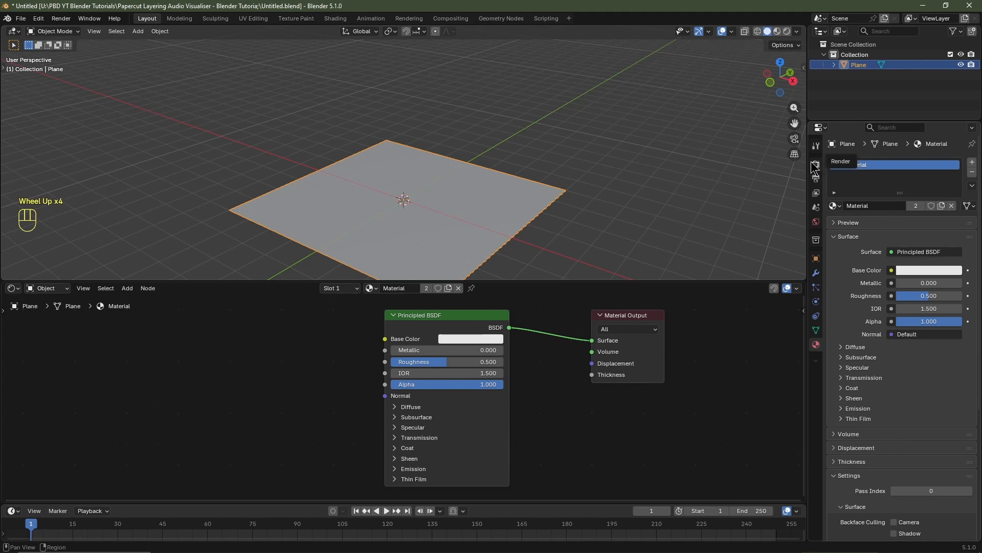
Step: Change the scene's render engine to Cycles
click(816, 164)
middle_click(905, 162)
click(909, 162)
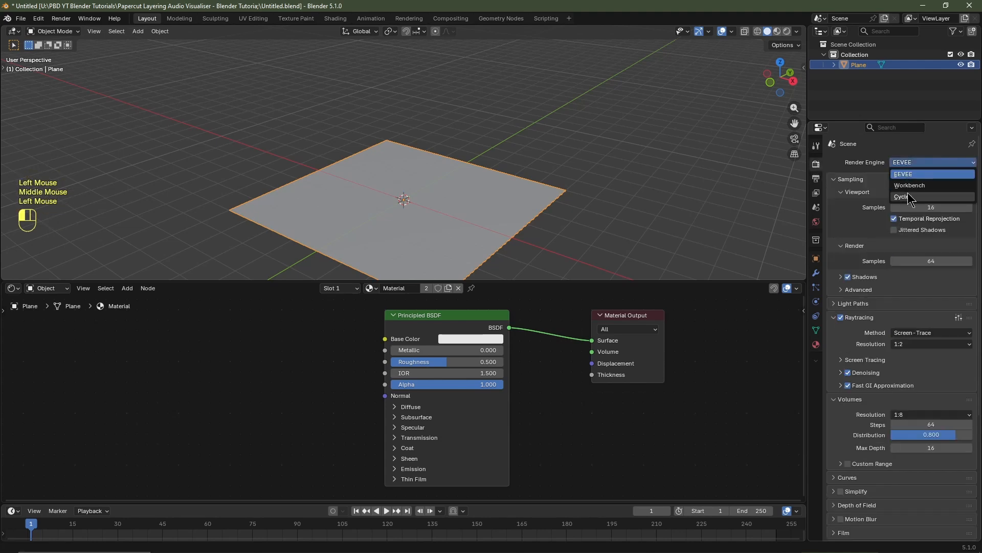
click(908, 194)
Step: Add an Array modifier to the plane and set its offset method to Offset
click(817, 273)
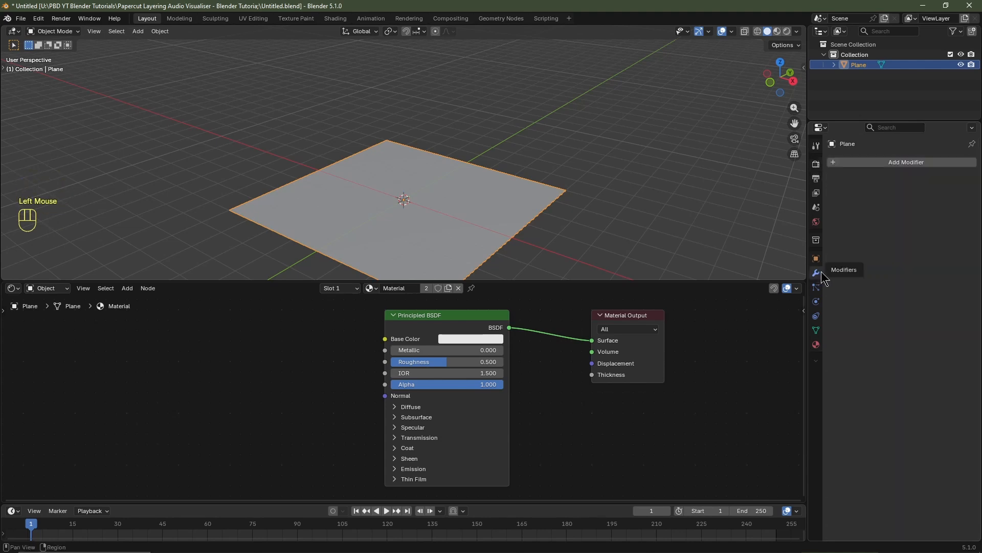
click(911, 162)
mouse_move(890, 183)
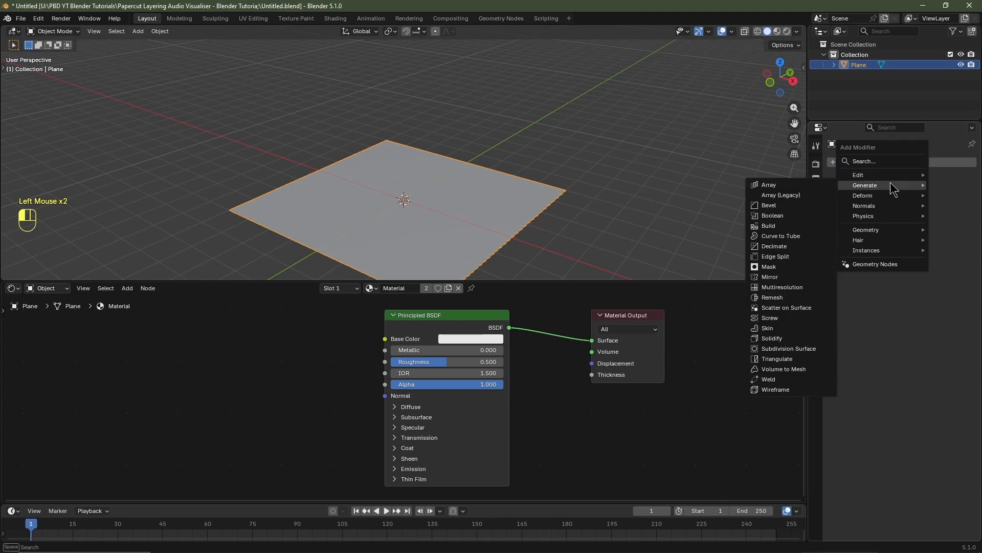
click(829, 180)
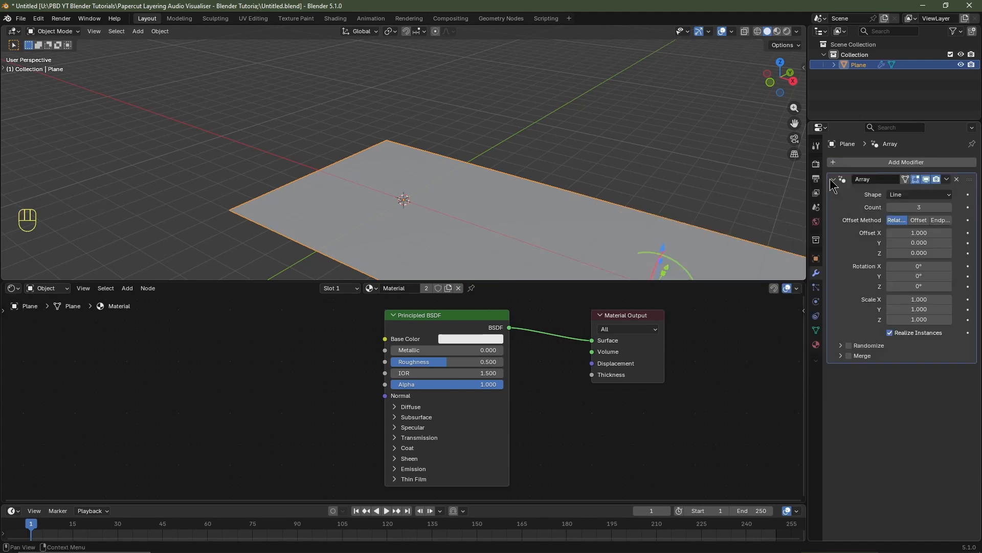
click(920, 219)
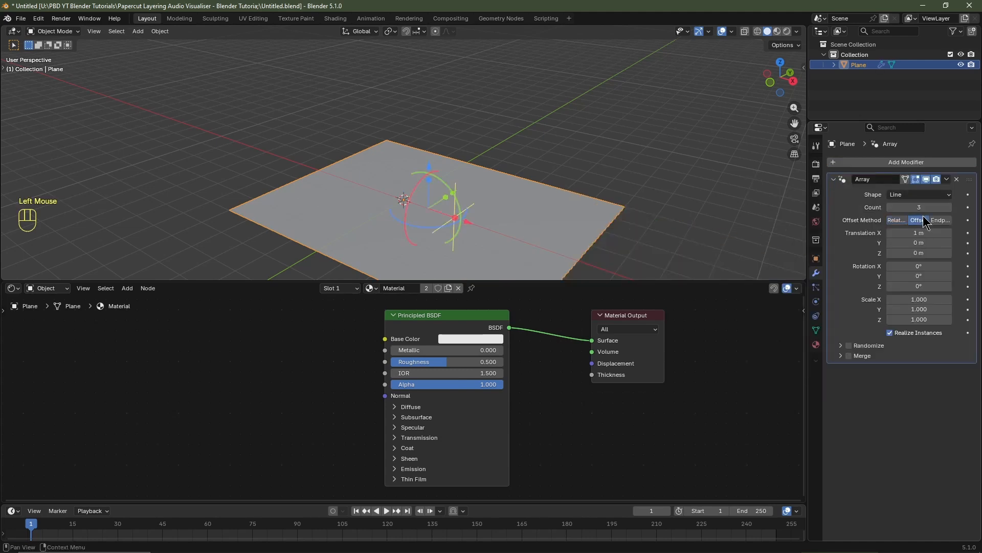
Step: Set the array's translation to 0 m on X and 0.25 m on Z, with a count of 16
click(917, 232)
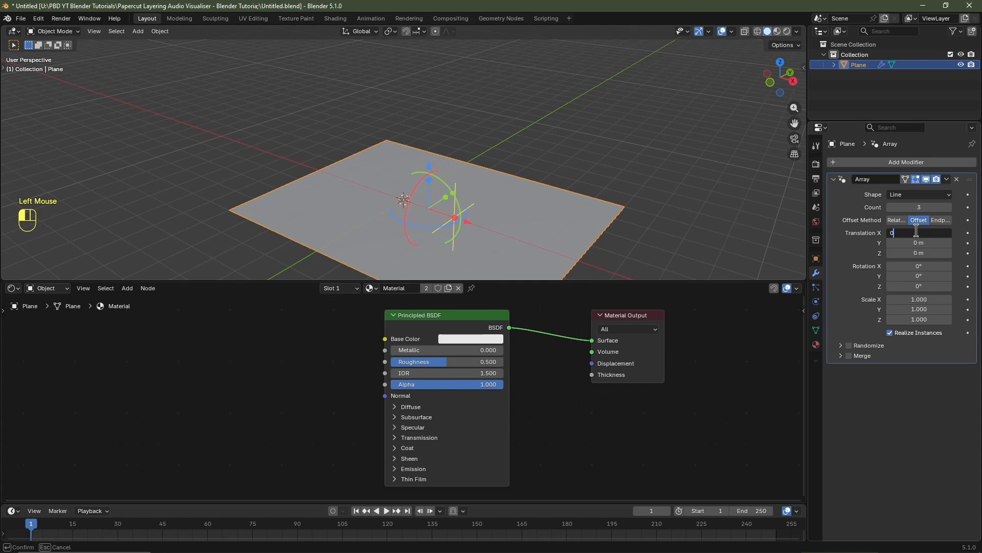
text(0)
key(Tab)
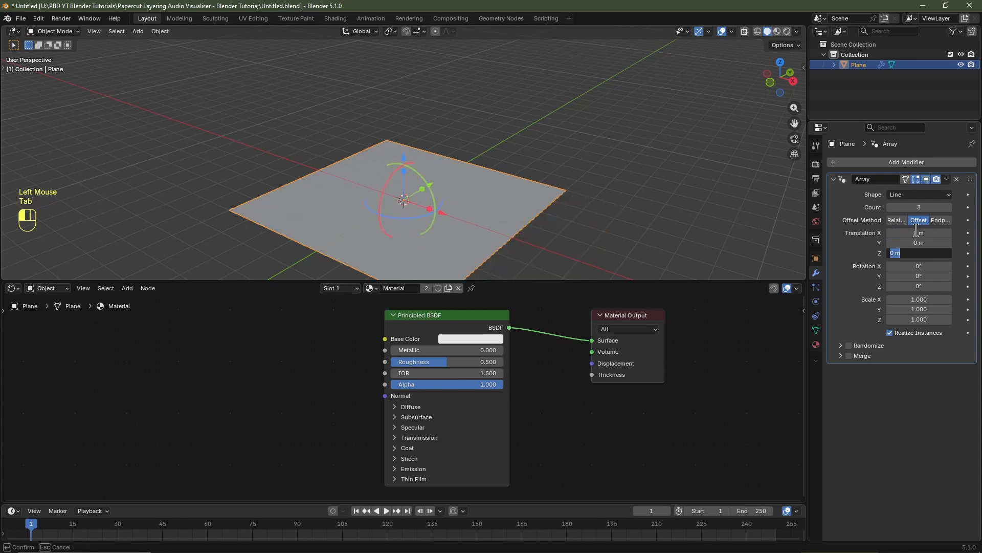
text(0.25)
key(Return)
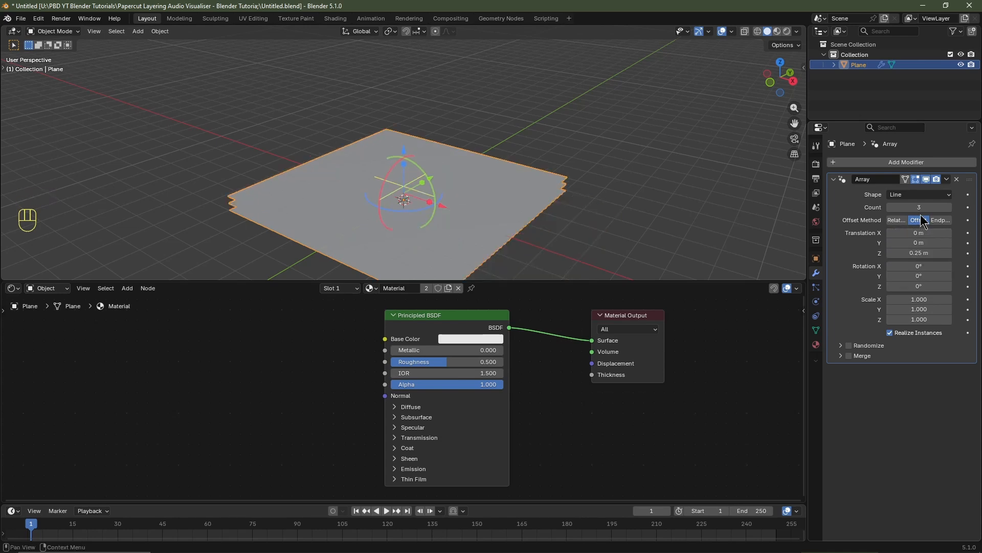
click(918, 206)
key(Return)
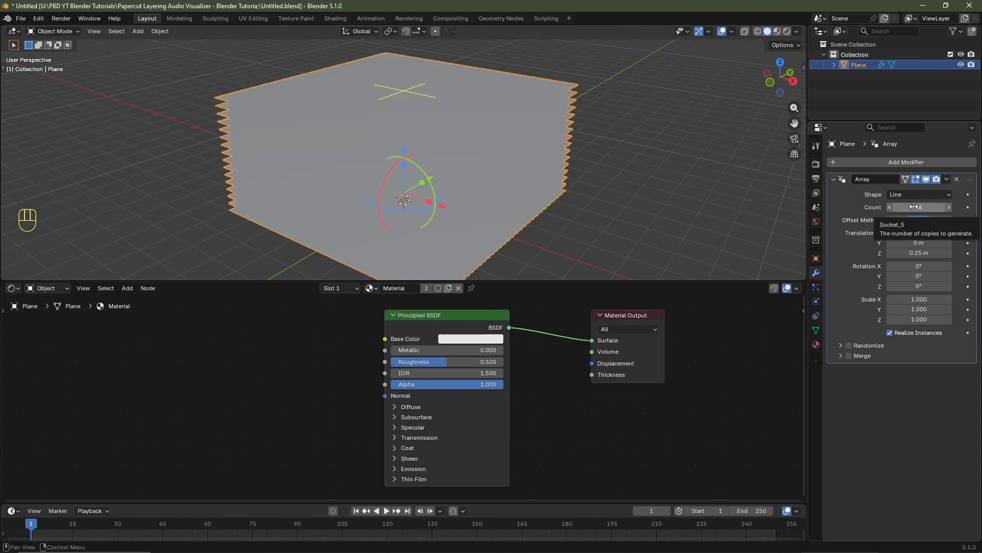
Step: Set the maximum Transparent light bounces to 32 in the Cycles render settings
click(816, 164)
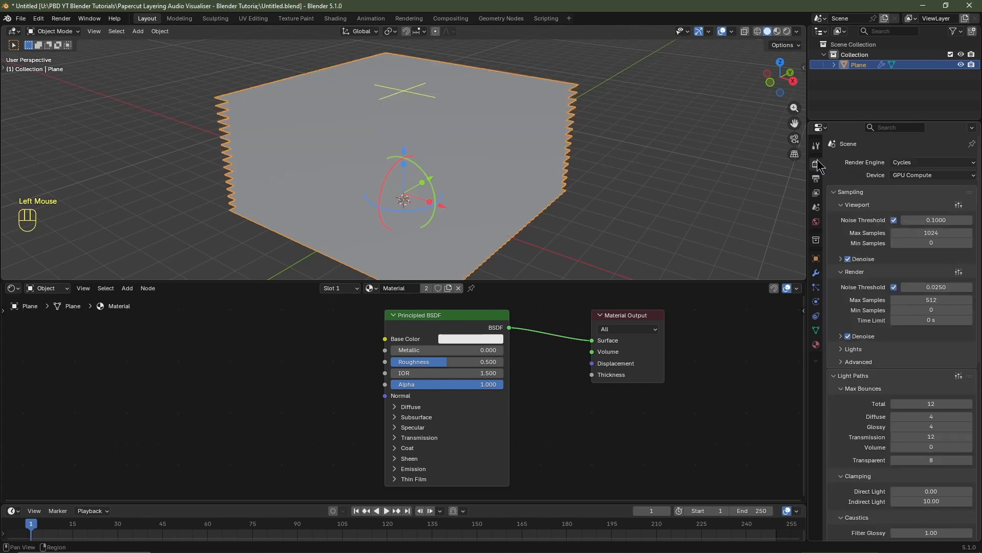
scroll(901, 229, down, 6)
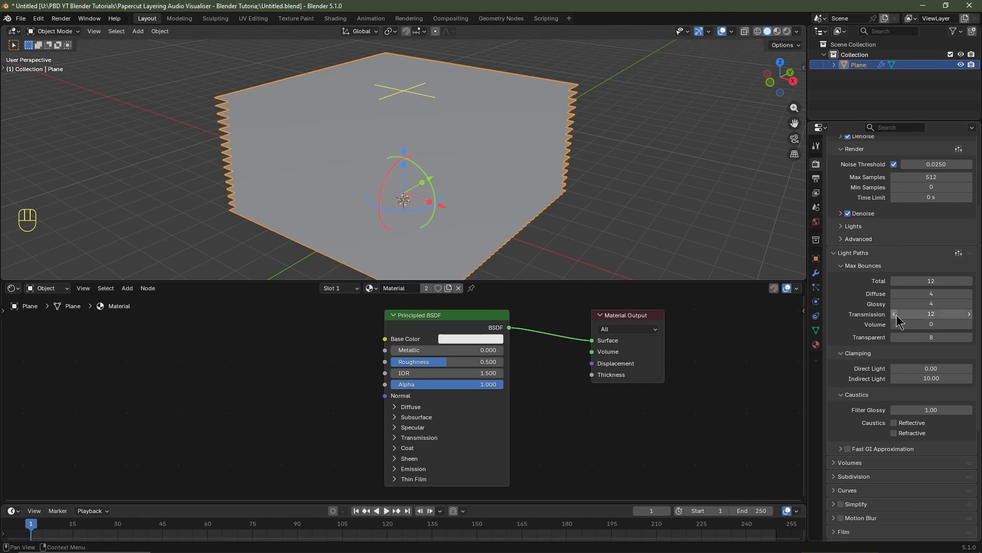
click(933, 337)
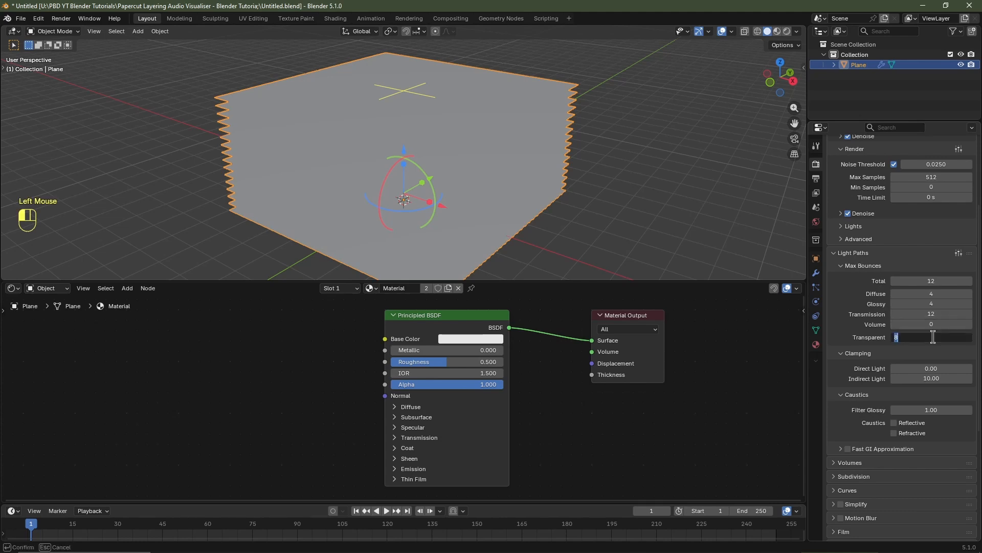
key(Return)
Step: Switch the viewport to Material Preview shading and enlarge the shader editor to make room for new nodes
middle_drag(450, 154, 485, 236)
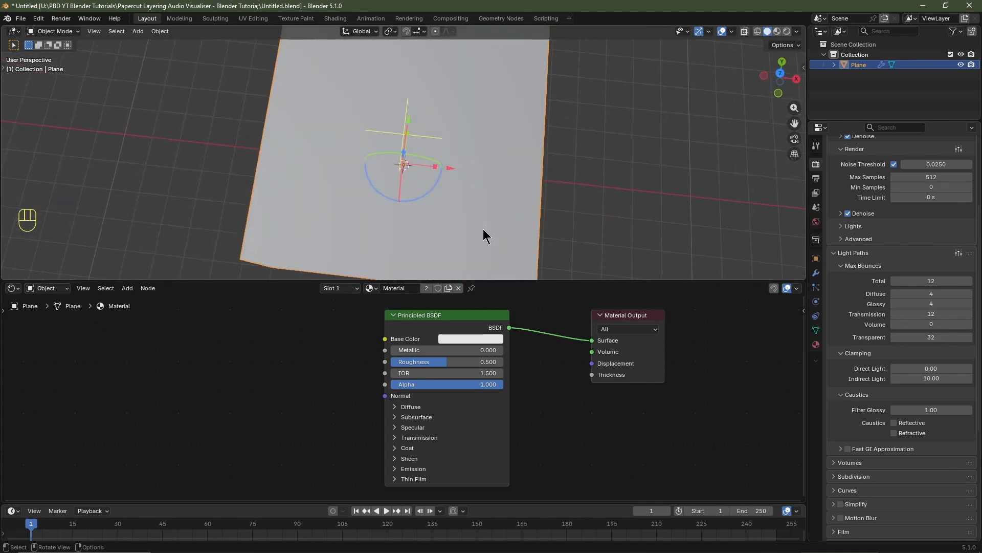
click(778, 32)
drag(589, 281, 583, 163)
scroll(548, 315, down, 2)
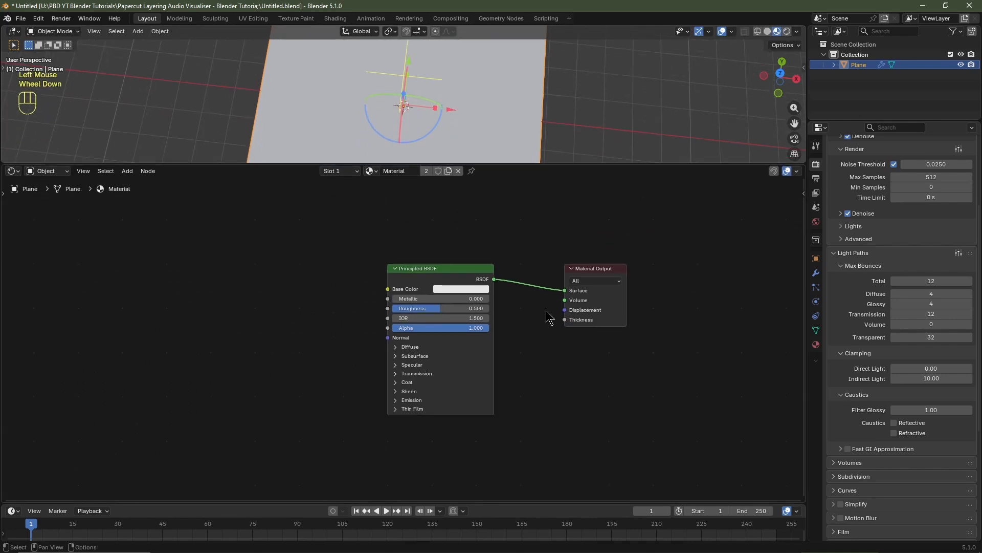
middle_drag(548, 316, 673, 319)
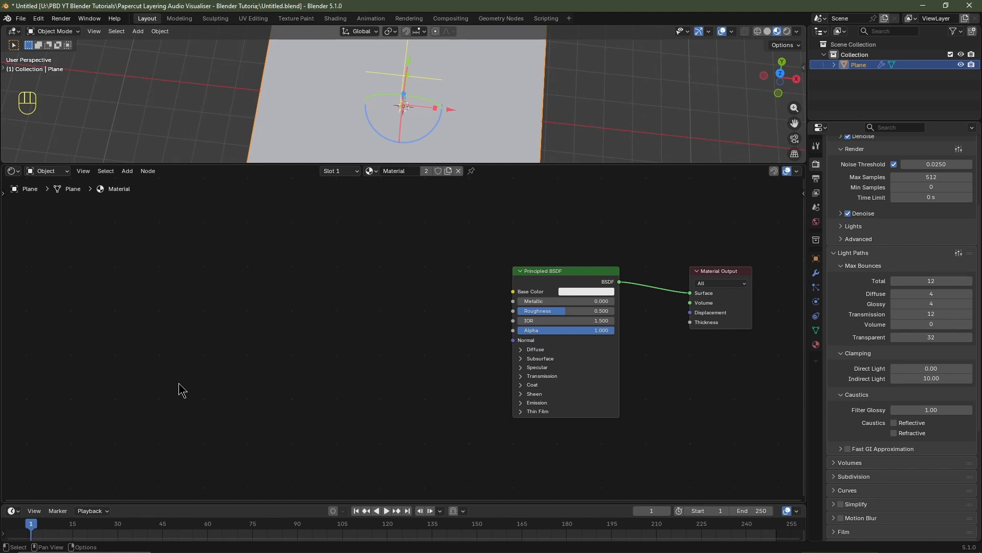
Step: Add a Voronoi Texture node well before the Principled BSDF and set its dimensions to 4D
key(shift+a)
mouse_move(171, 455)
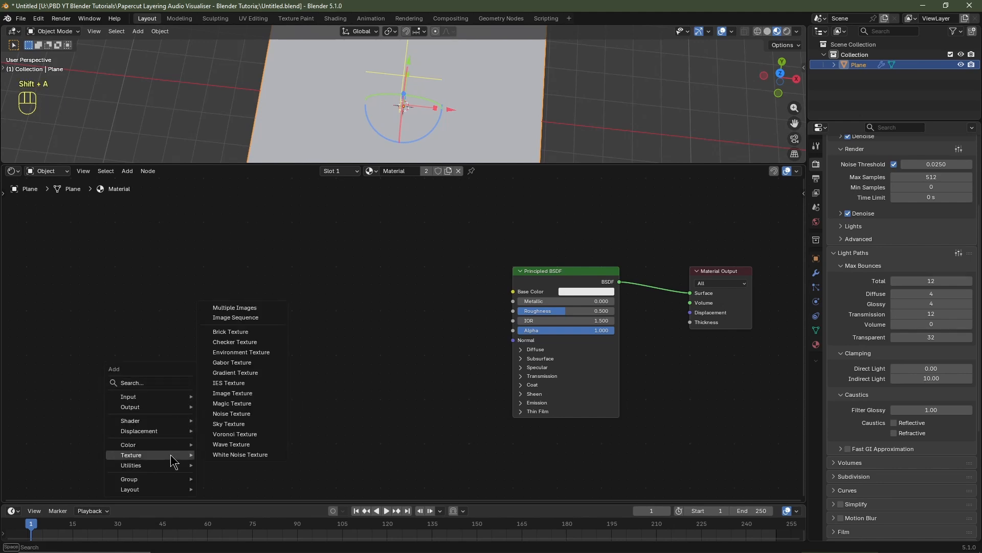
click(230, 434)
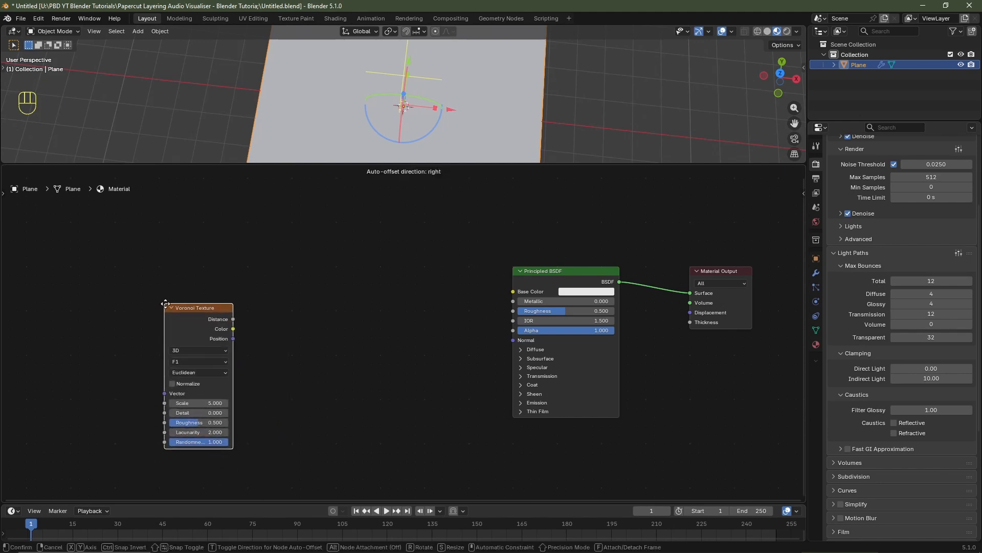
click(166, 303)
click(203, 351)
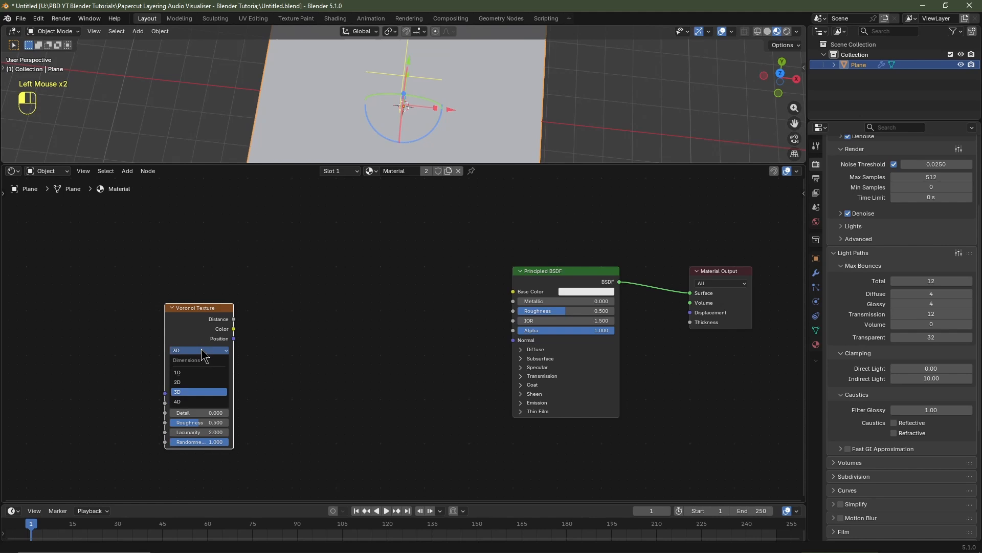
click(187, 403)
Step: Set the Voronoi Texture's distance metric to Chebychev and feed it Object texture coordinates through a Mapping node
click(192, 383)
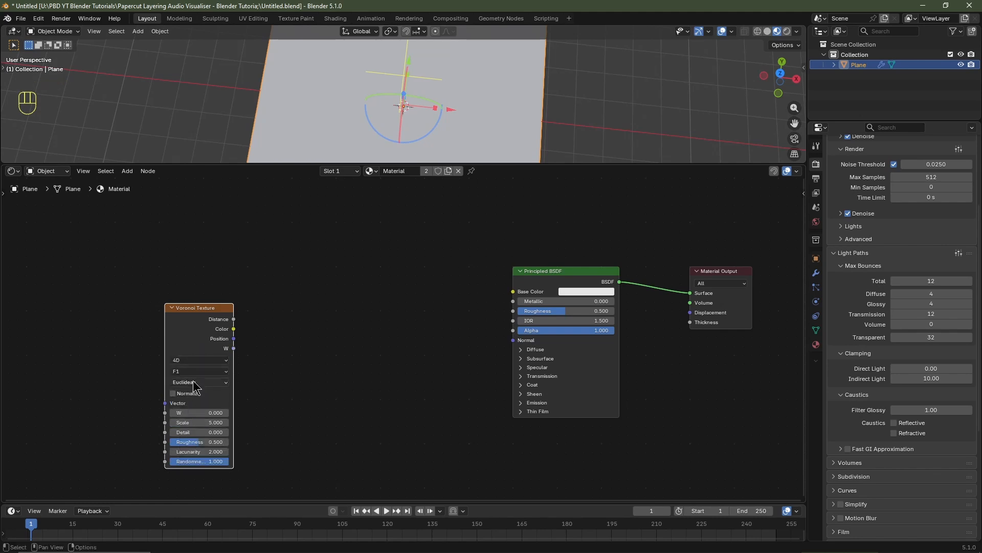
click(199, 423)
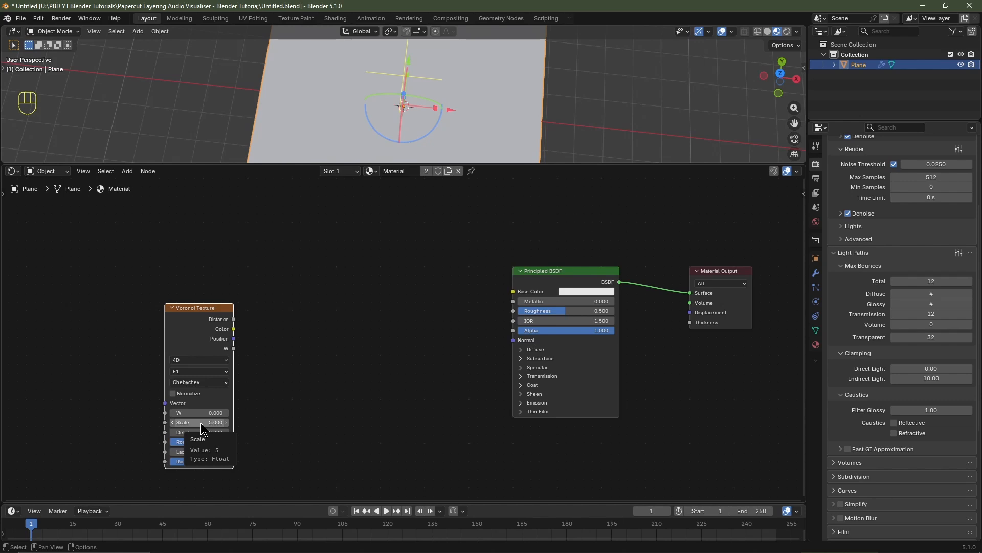
key(ctrl+t)
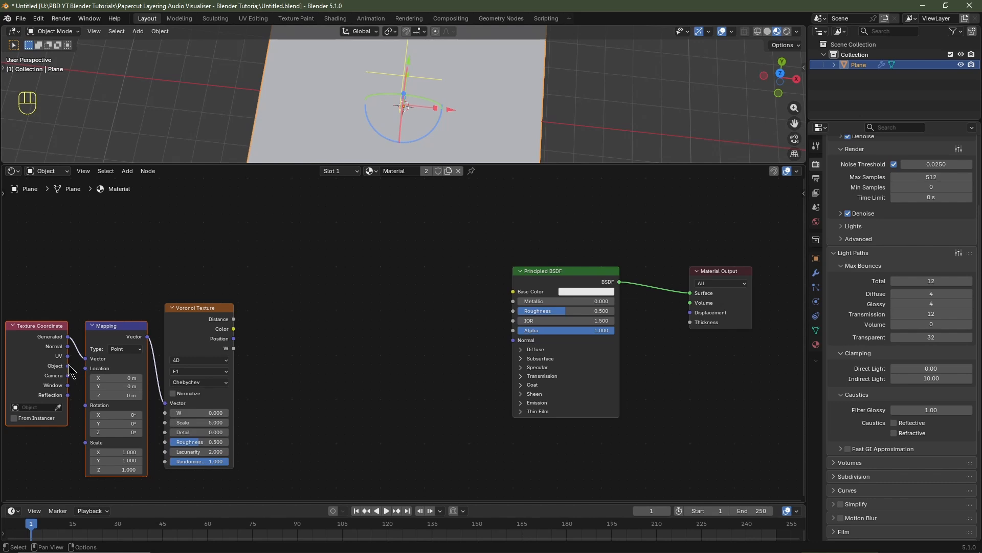
drag(68, 365, 85, 358)
Step: Link the Voronoi Texture's Color to the Principled BSDF's Alpha and insert a Color Ramp node between them
drag(234, 328, 513, 330)
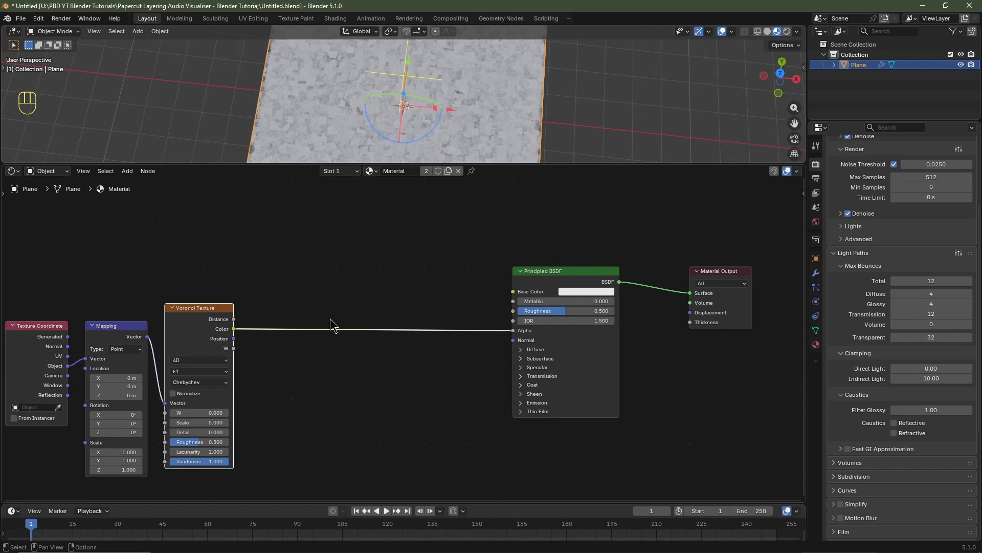
key(shift+a)
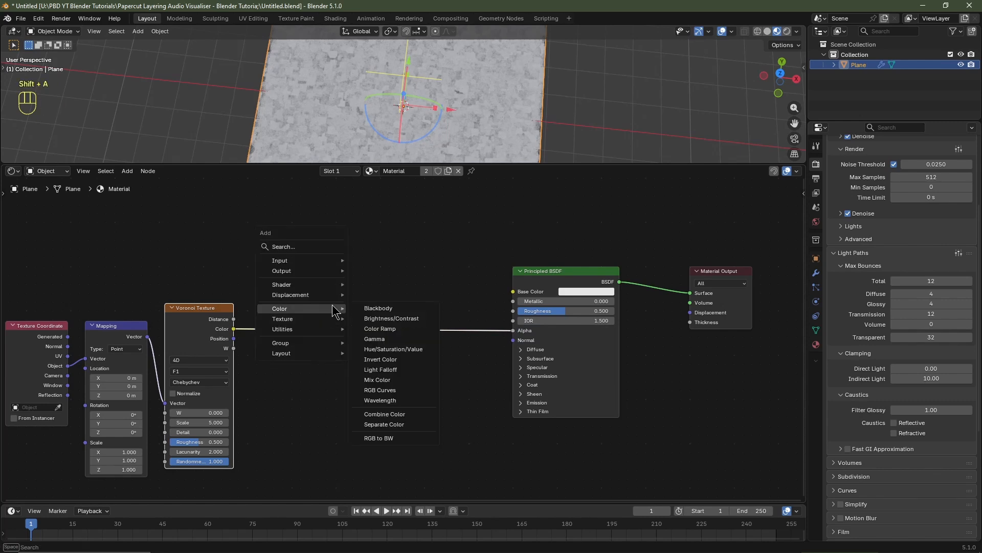
click(380, 328)
click(264, 302)
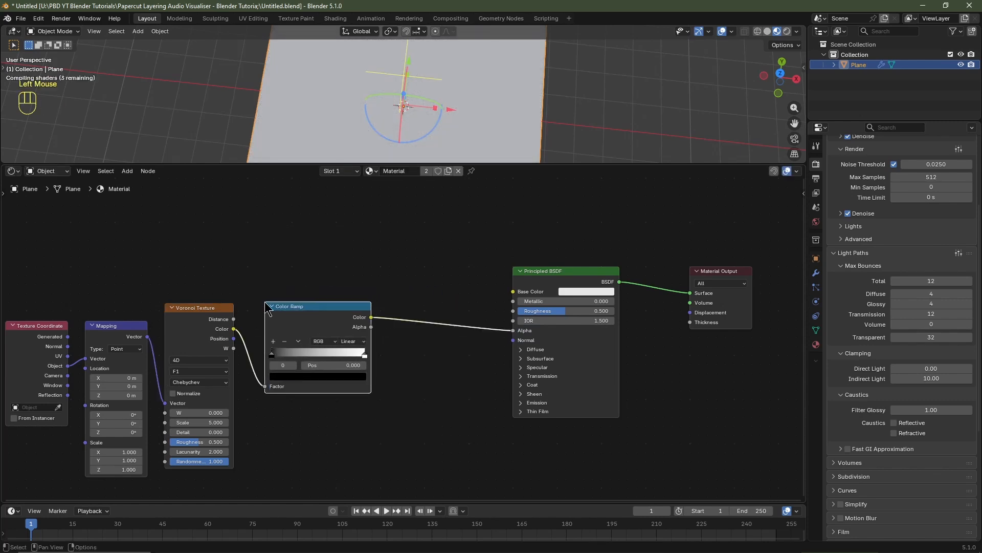
Step: Set the Color Ramp's interpolation to Constant and its white stop's position to 0.725
click(357, 345)
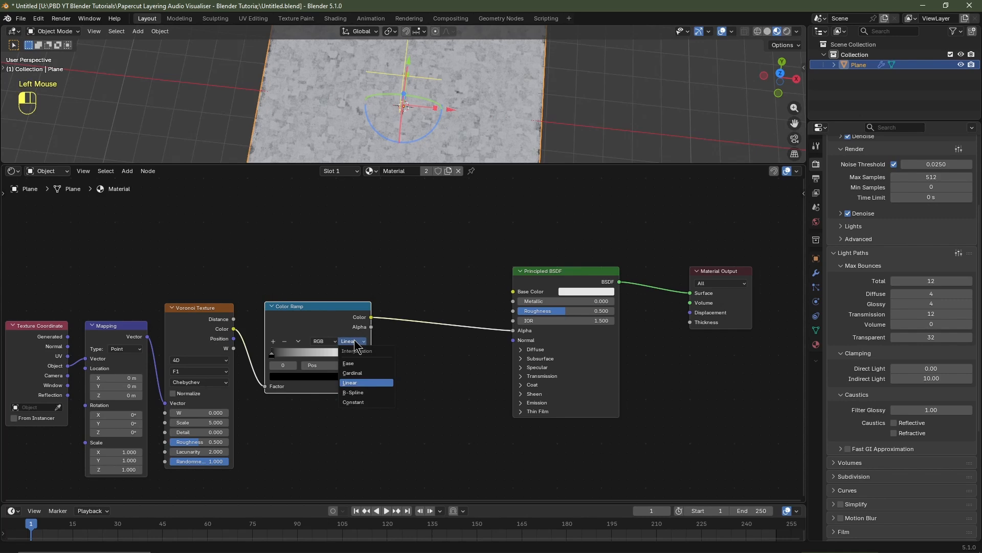
click(368, 404)
scroll(367, 405, up, 2)
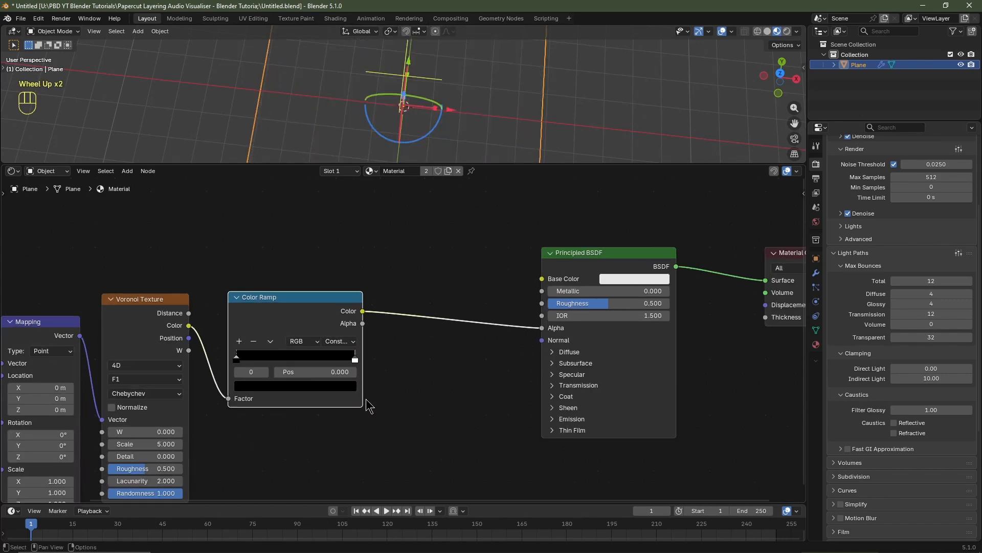
drag(355, 358, 321, 361)
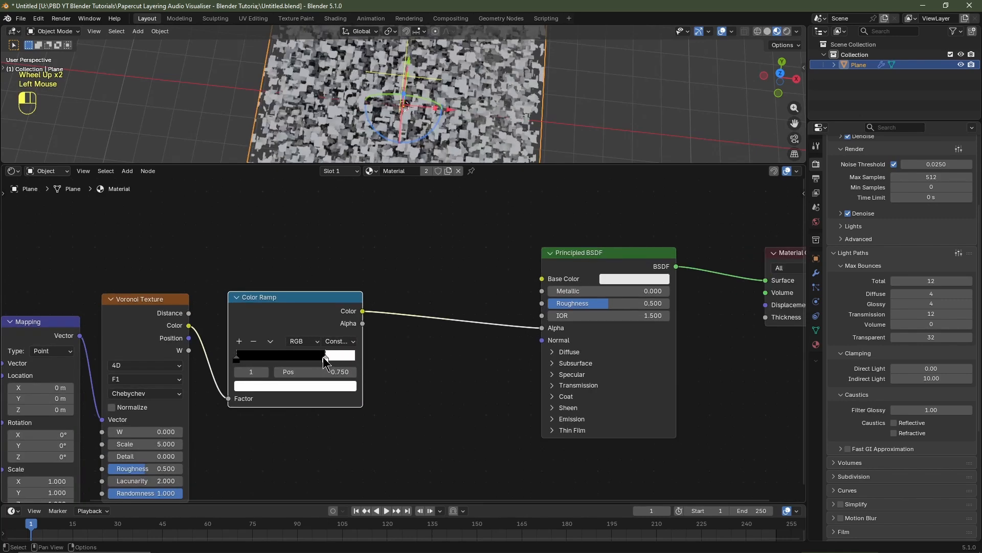
click(339, 370)
text(.725)
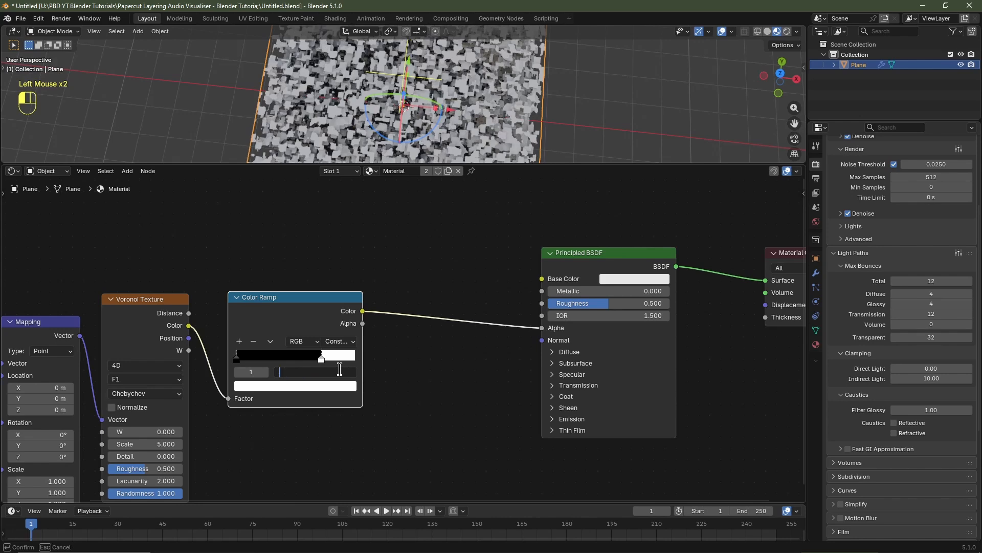
key(Return)
Step: Set the Voronoi Texture's Scale to 0.5 and Detail to 1
middle_drag(316, 350, 331, 336)
scroll(331, 336, up, 1)
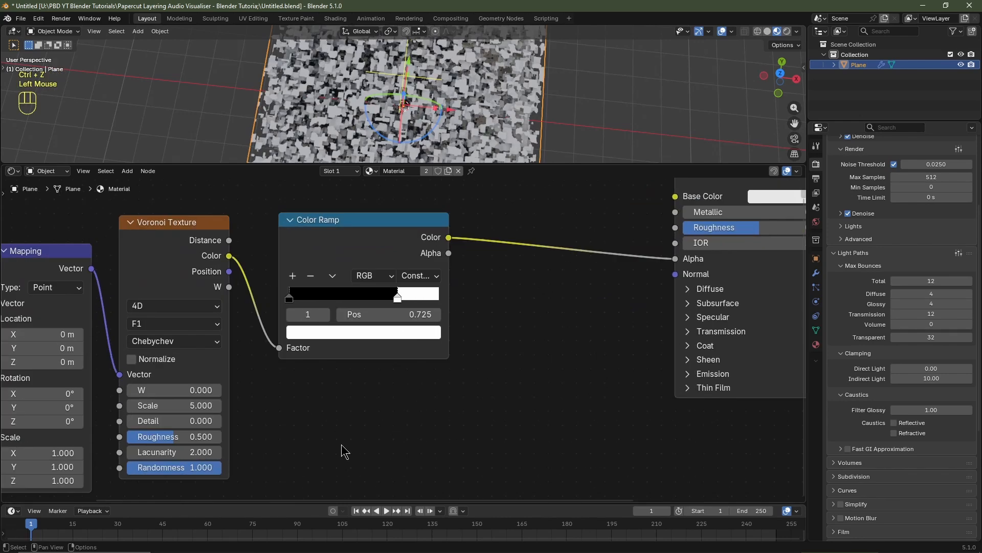
click(195, 236)
double_click(182, 405)
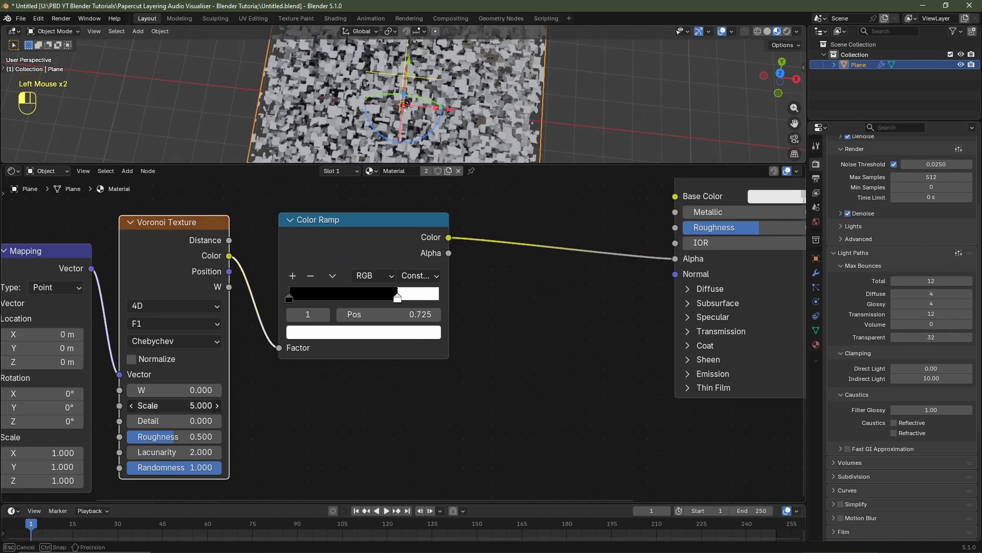
text(.5)
key(Tab)
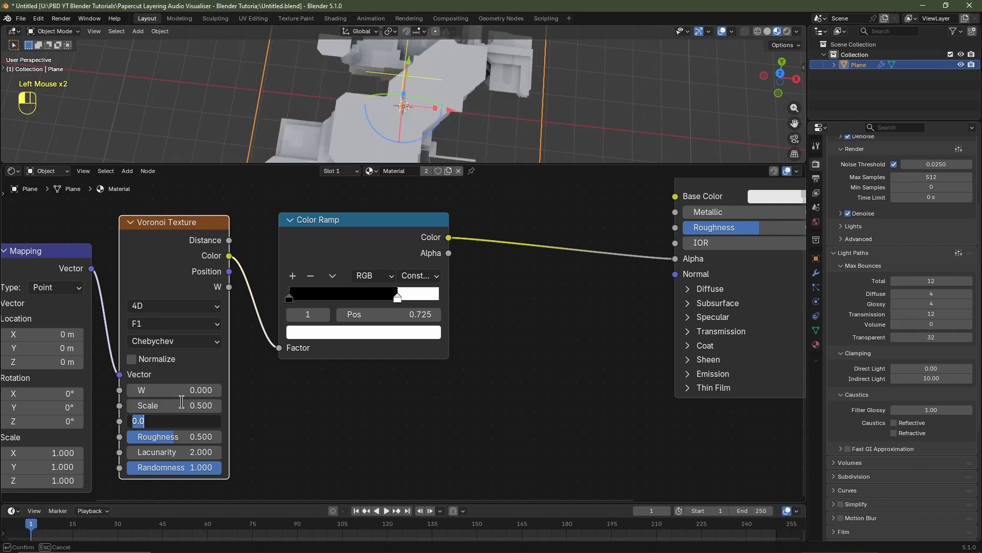
text(1)
key(Return)
scroll(479, 128, down, 2)
mouse_move(480, 129)
middle_down()
mouse_move(463, 98)
mouse_move(496, 144)
mouse_move(489, 113)
middle_up()
scroll(463, 99, up, 1)
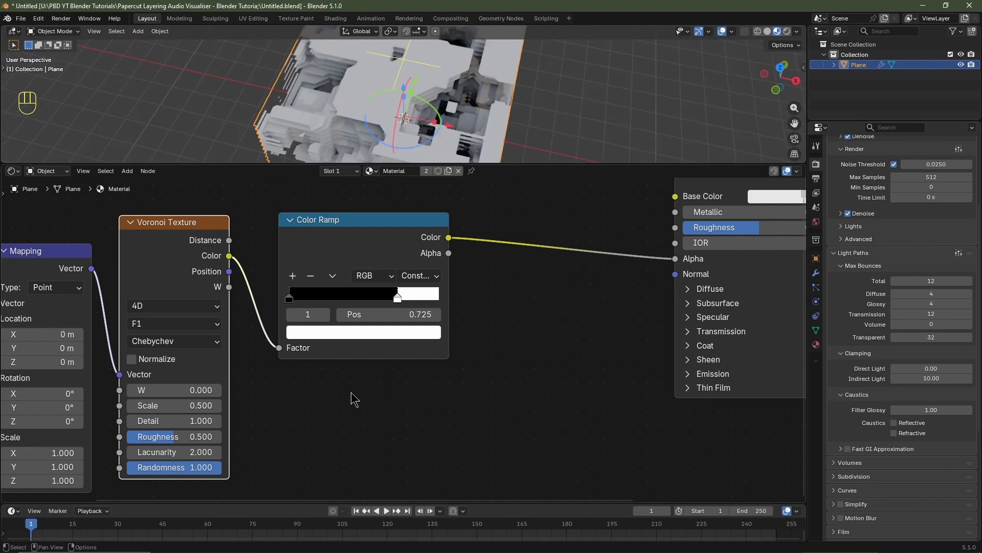
Step: Duplicate the Color Ramp below the original and feed its Factor from the Voronoi Texture's Distance output
click(382, 228)
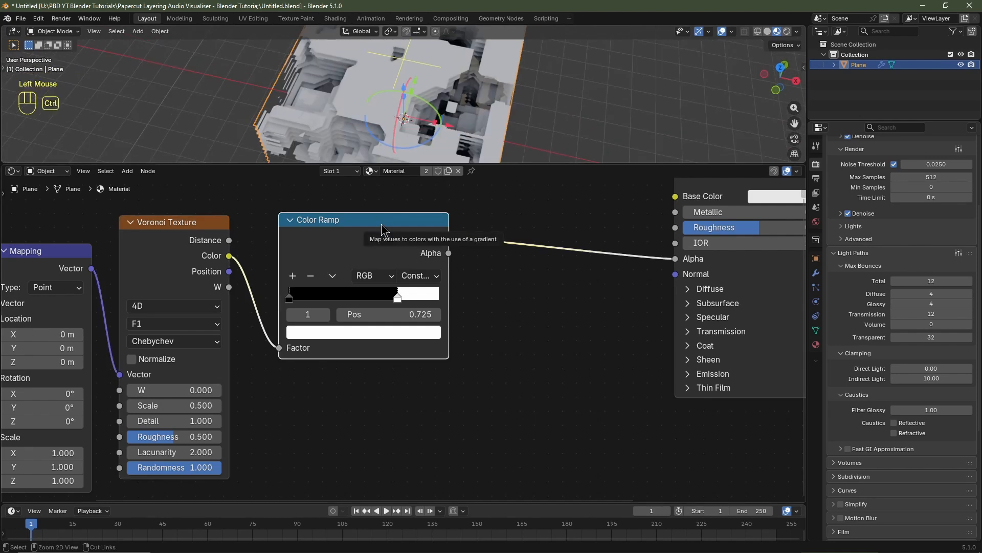
key(ctrl+shift+d)
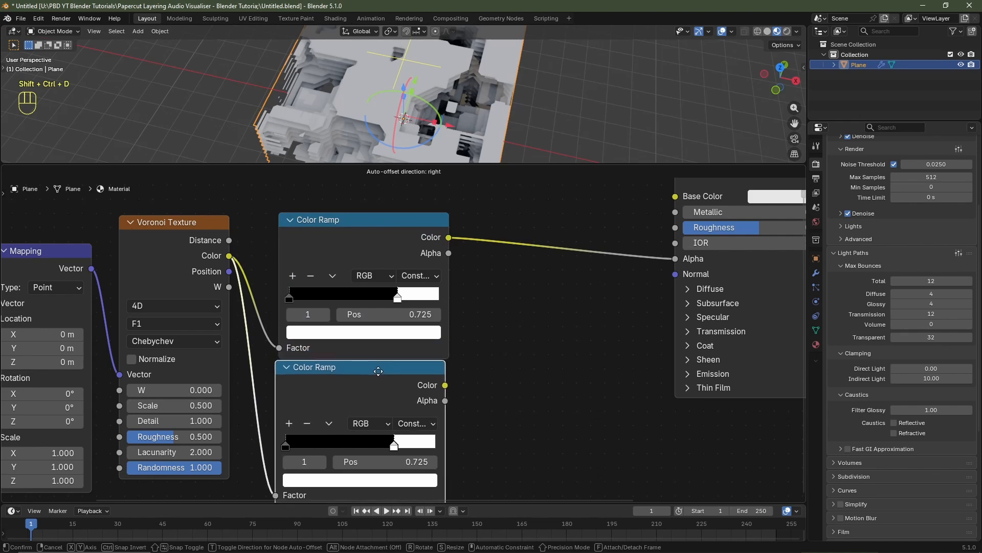
click(382, 383)
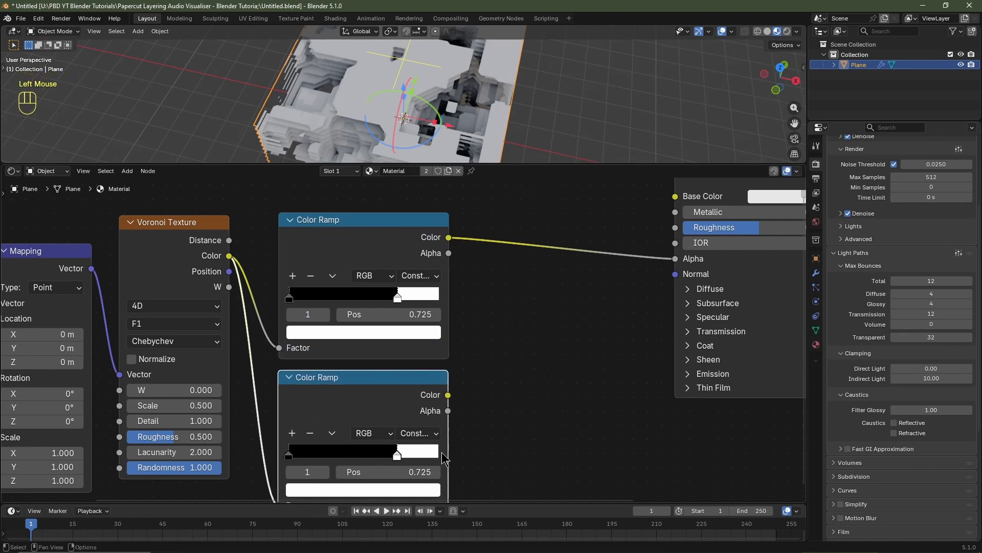
middle_drag(481, 446, 480, 393)
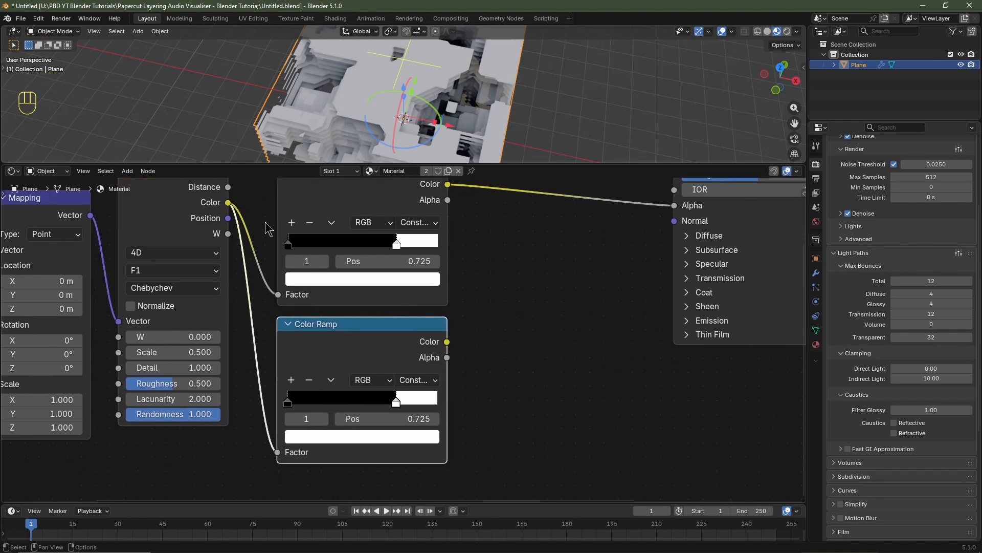
drag(229, 188, 277, 455)
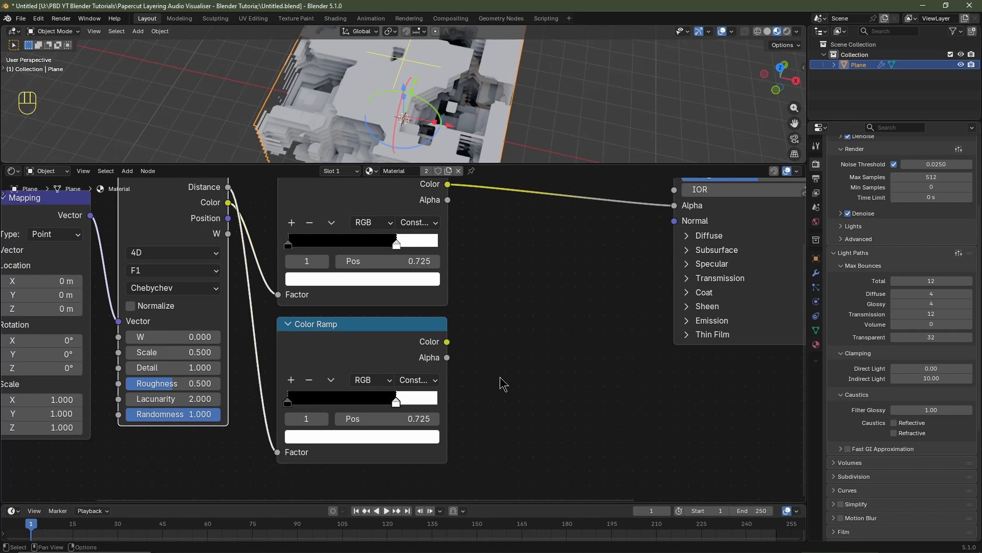
Step: Add a Bump node beside the lower Color Ramp and link that ramp's Color to the Bump's Height
key(shift+a)
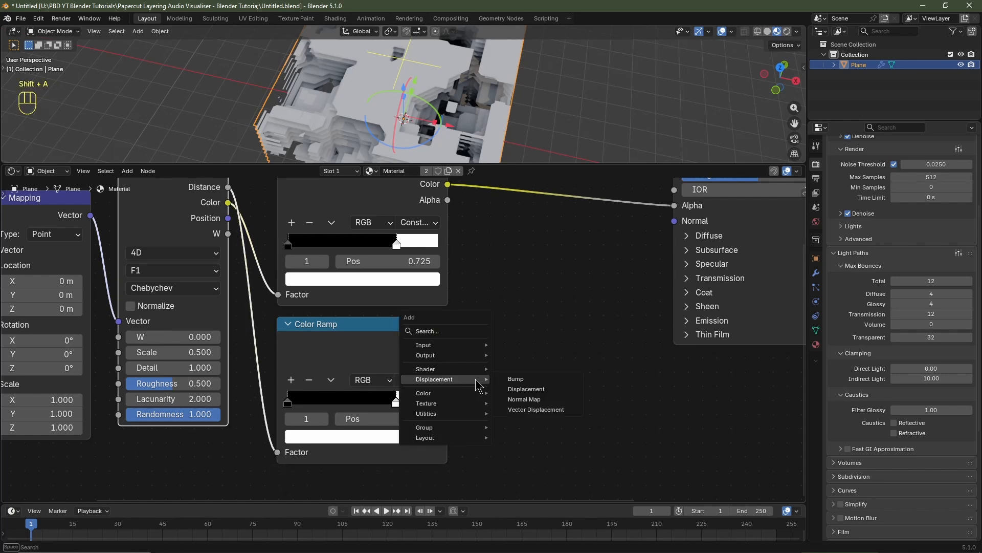
click(516, 379)
click(488, 307)
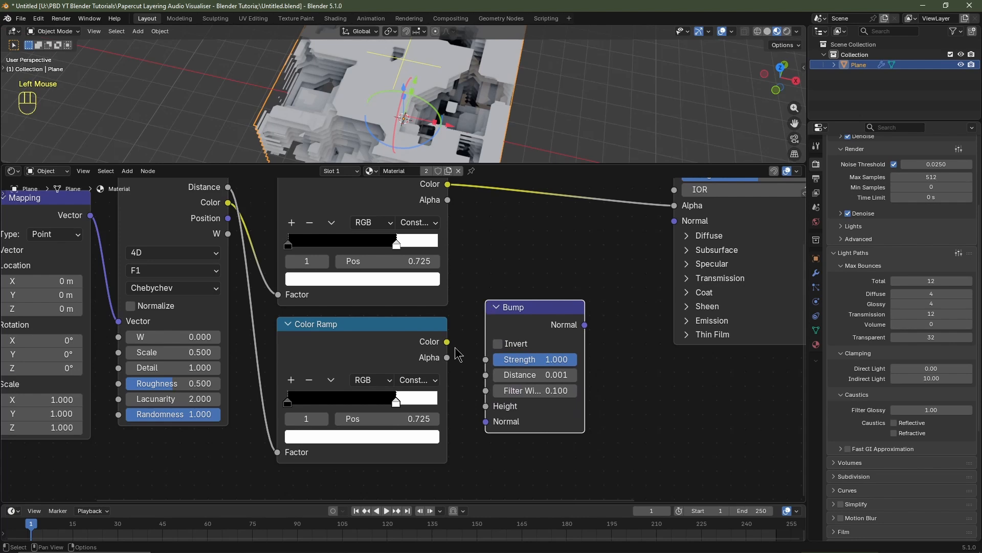
drag(448, 342, 486, 406)
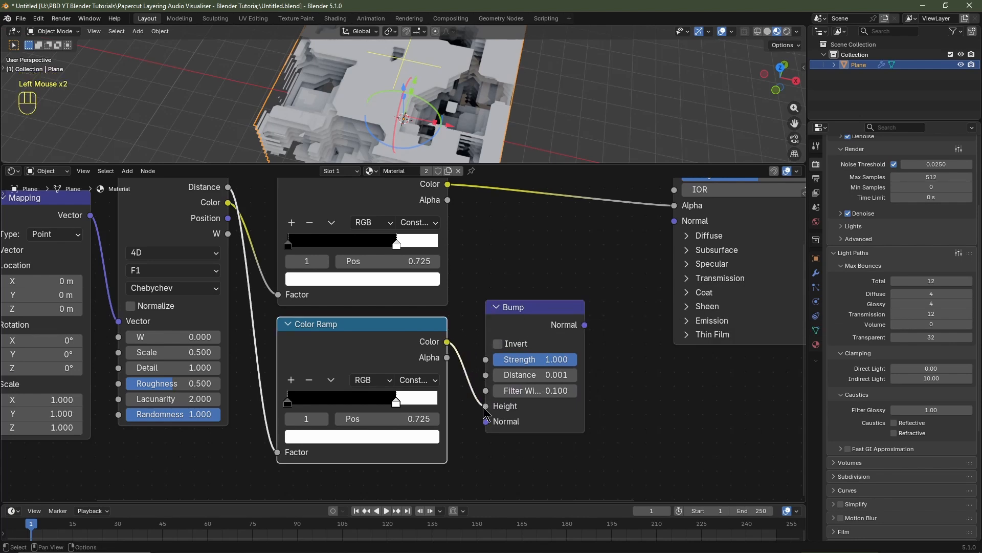
Step: Set the Bump node's Distance to 1 and link its Normal output to the Principled BSDF's Normal
click(521, 379)
text(1)
key(Return)
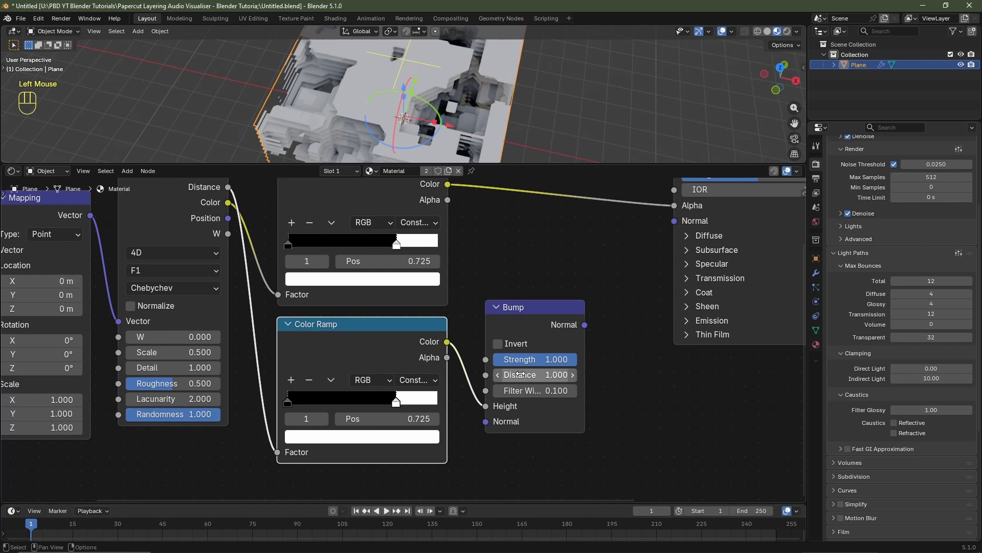
drag(586, 325, 675, 223)
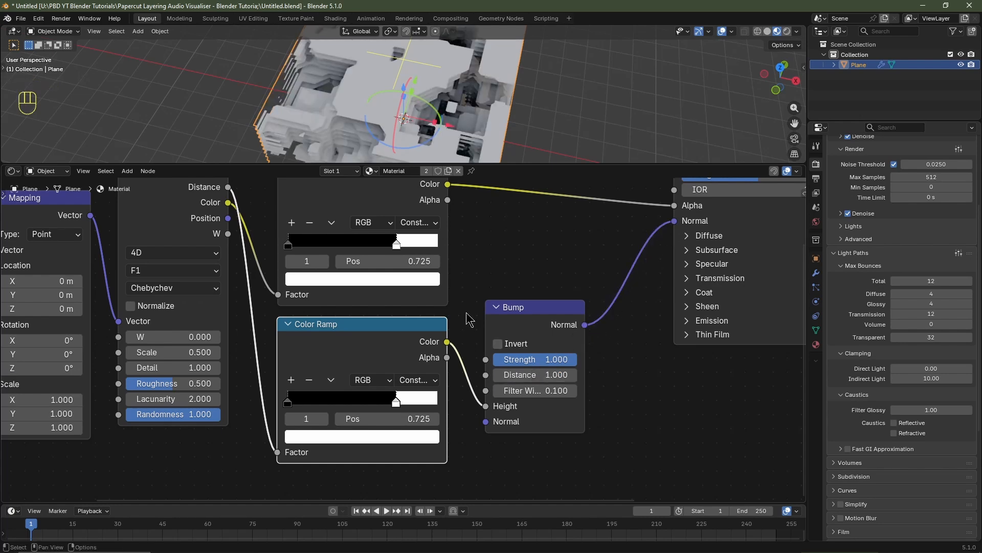
Step: Switch the lower Color Ramp's interpolation to Ease and flip the ramp
click(417, 380)
click(409, 415)
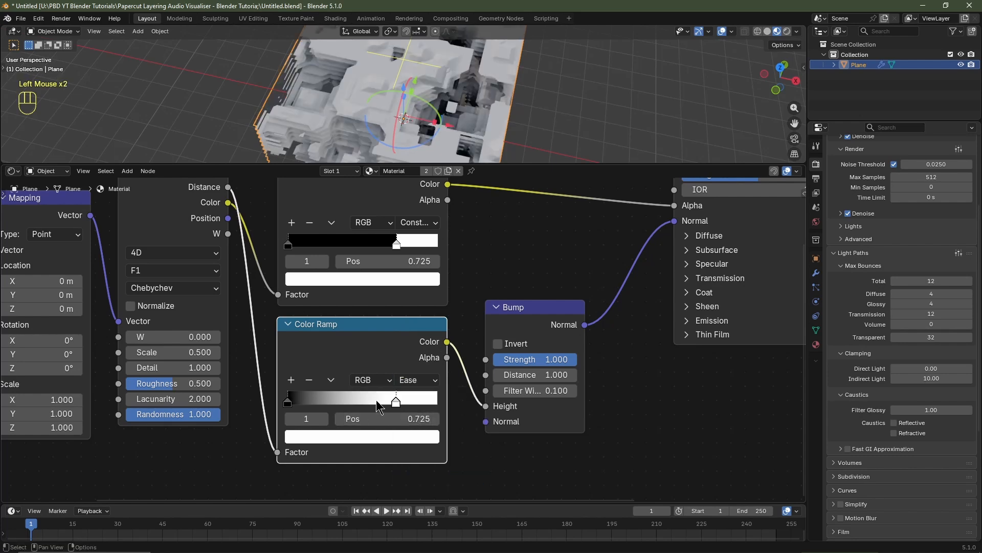
click(335, 378)
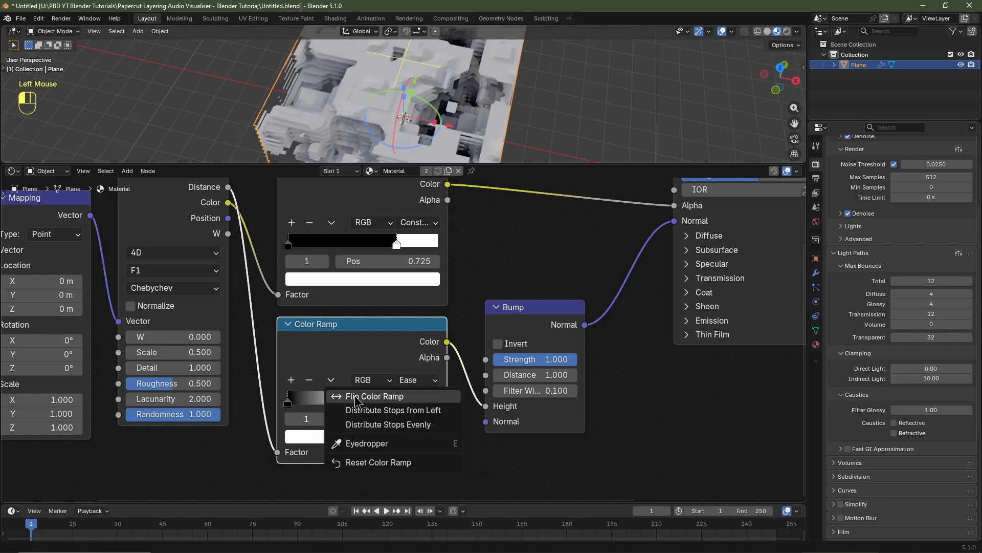
click(354, 397)
Step: Set the position of the lower Color Ramp's white stop to 0.75
click(329, 401)
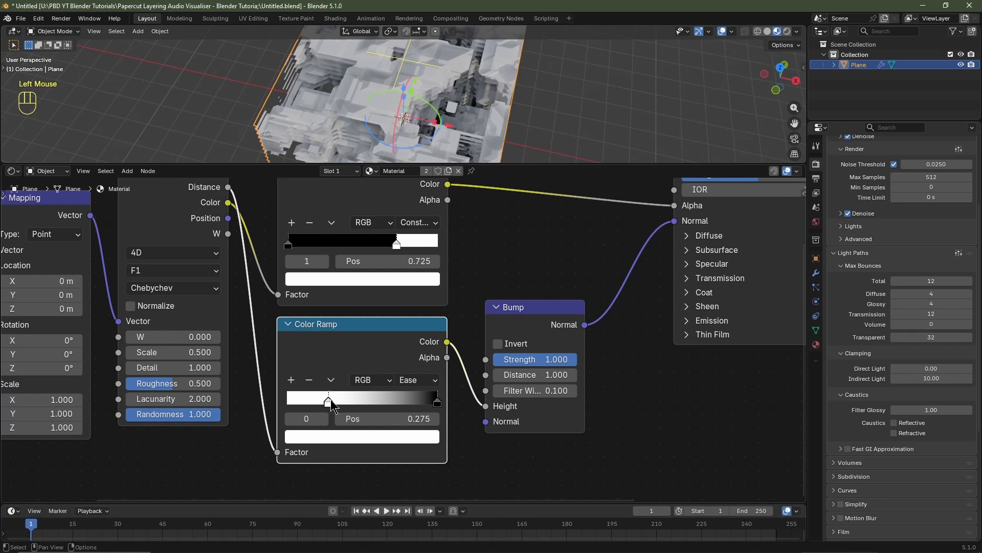
double_click(392, 419)
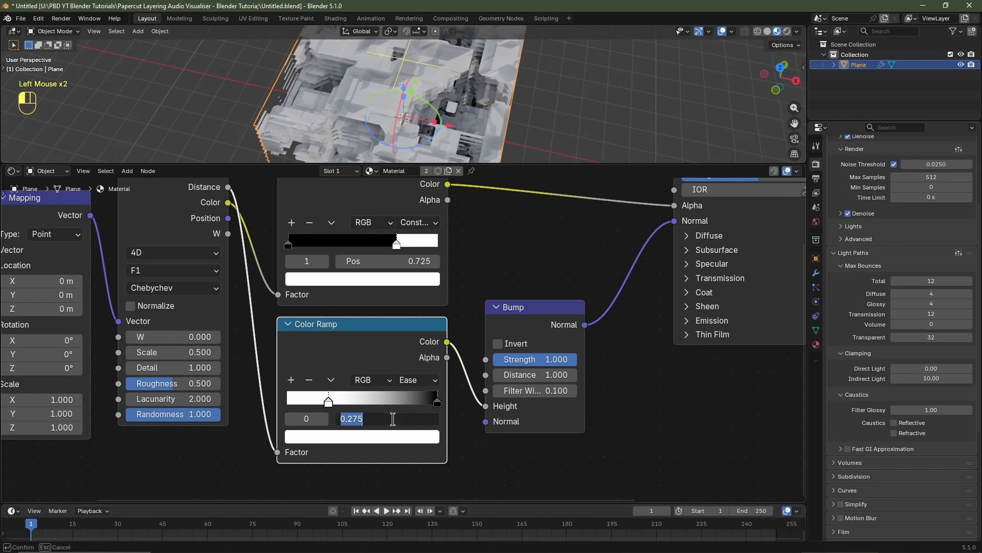
text(.72)
text(5)
key(Return)
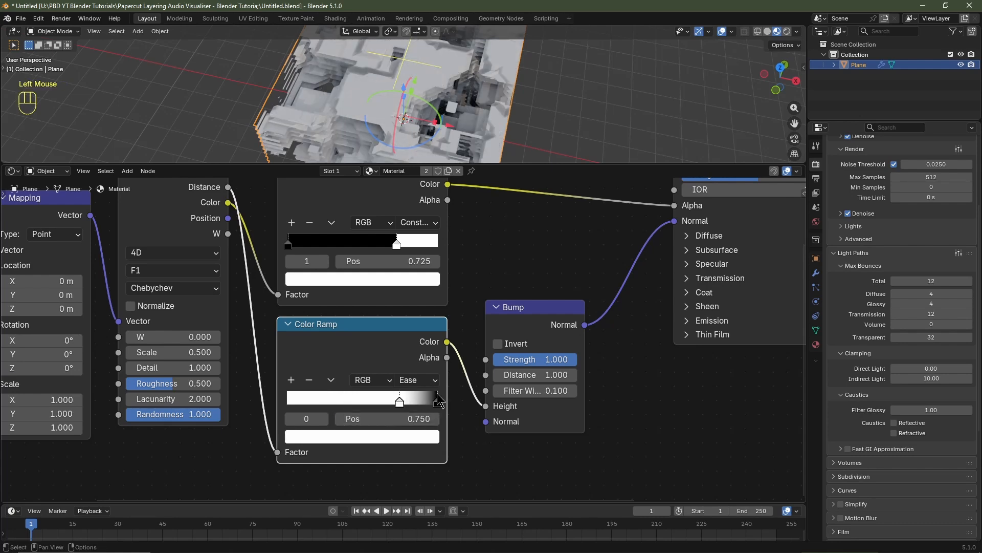
Step: Move the lower Color Ramp's black stop close to the white one and set its position to 0.8
drag(437, 401, 414, 399)
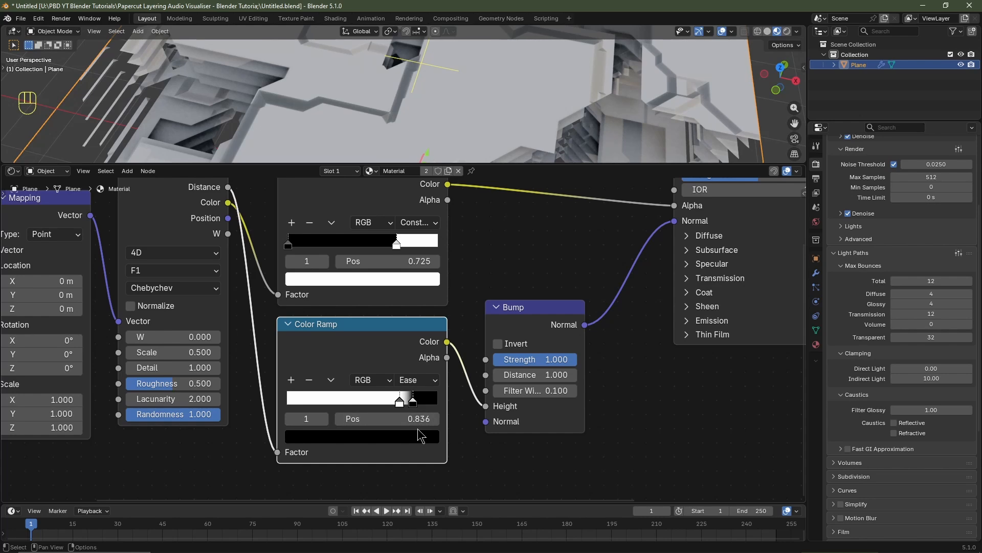
click(421, 419)
text(.)
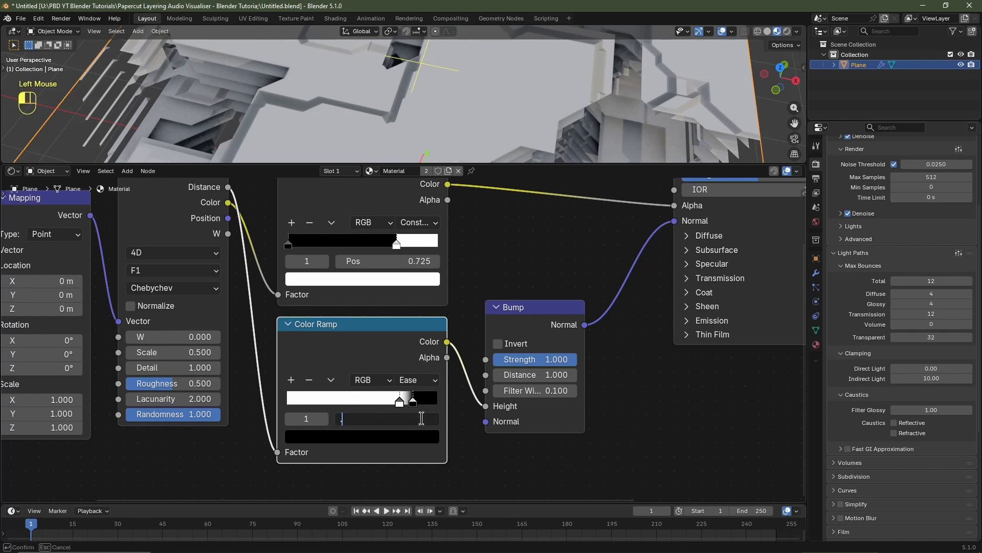
text(8)
key(Return)
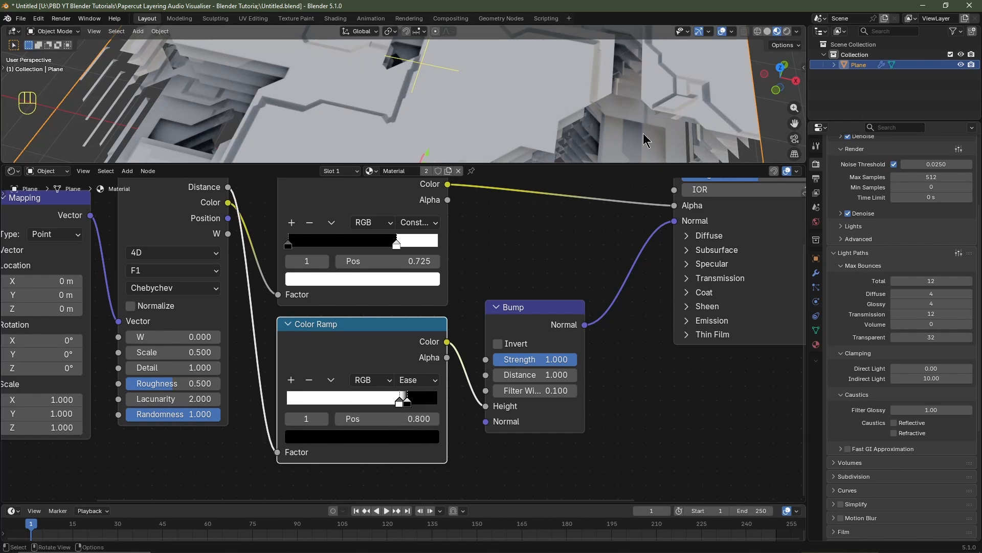
Step: Add a Gradient Texture node in the empty space above the Voronoi Texture
scroll(659, 141, down, 5)
scroll(440, 307, down, 3)
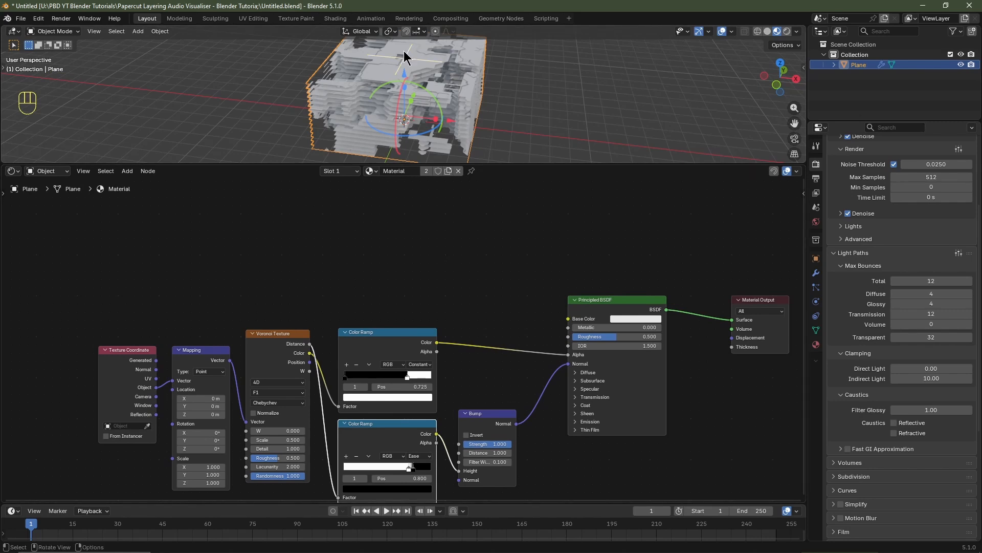
key(shift+a)
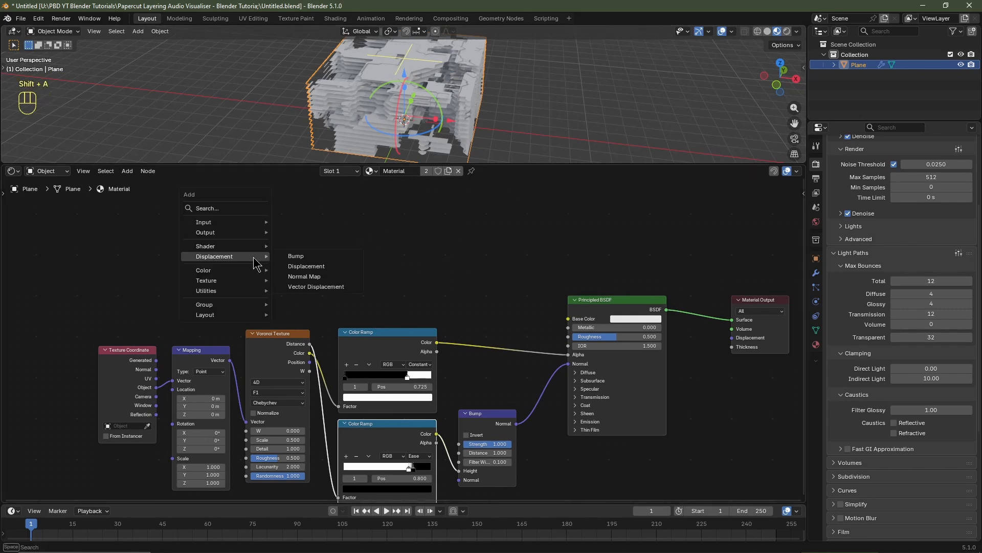
mouse_move(253, 282)
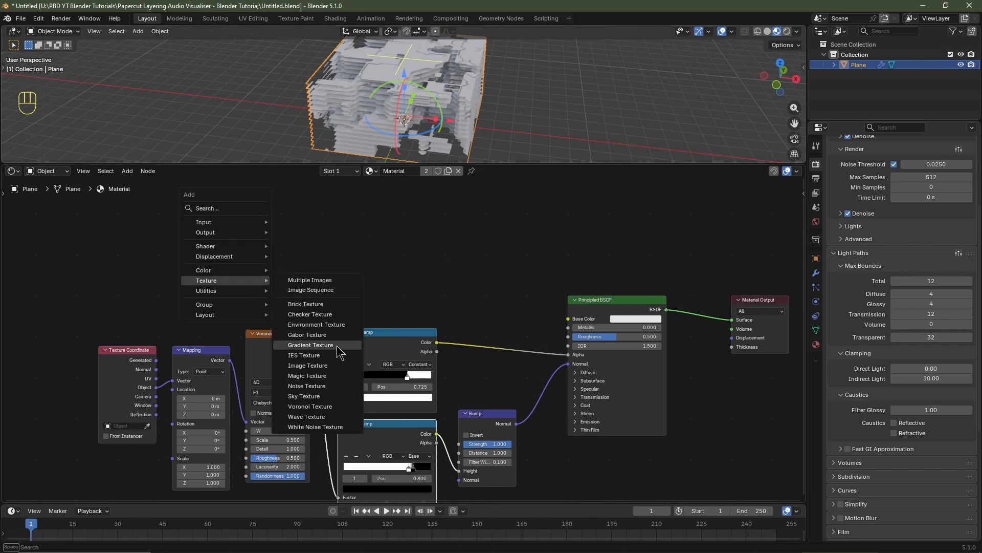
click(311, 345)
click(241, 230)
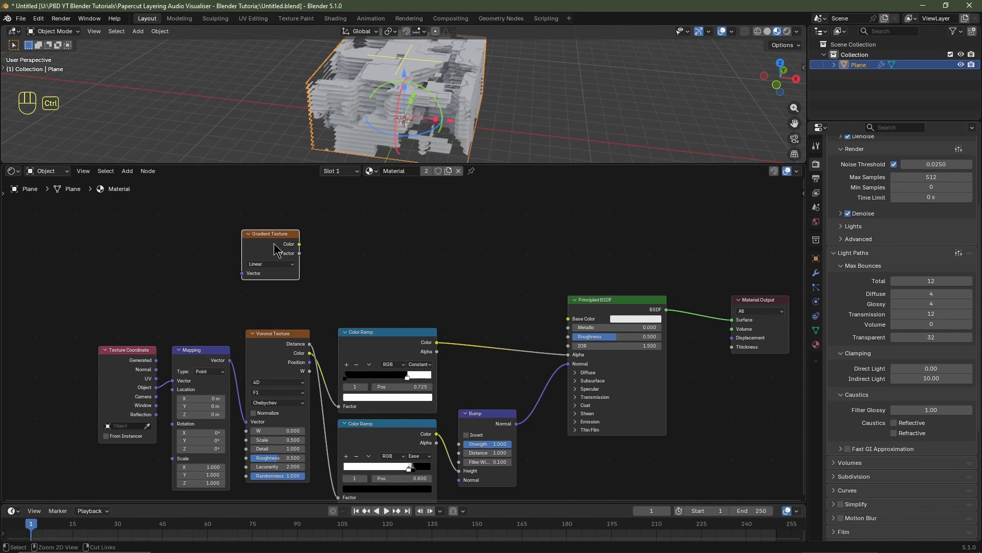
Step: Give the Gradient Texture its own Texture Coordinate and Mapping nodes, placed above the existing pair, and link its Factor to Base Color
key(ctrl+t)
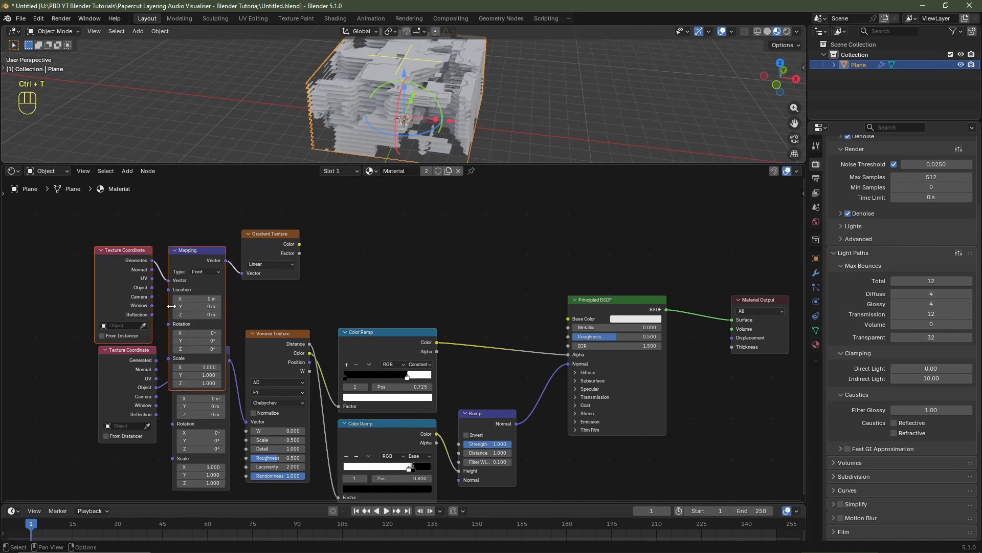
key(g)
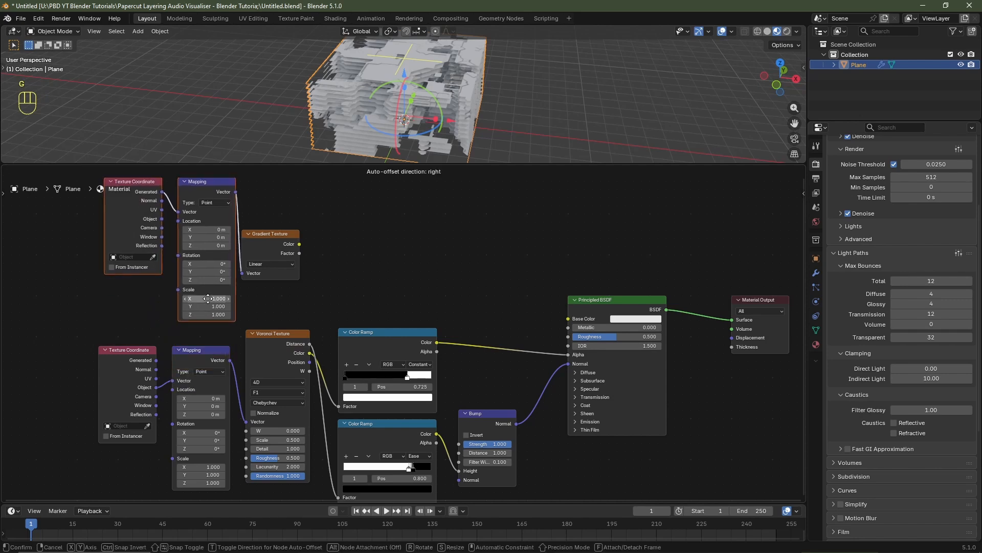
click(200, 313)
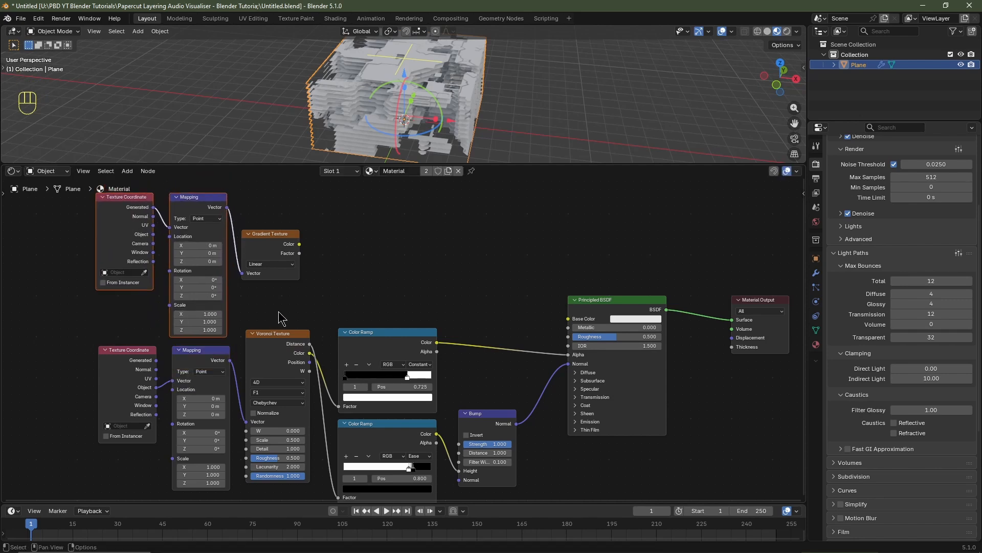
drag(299, 253, 570, 321)
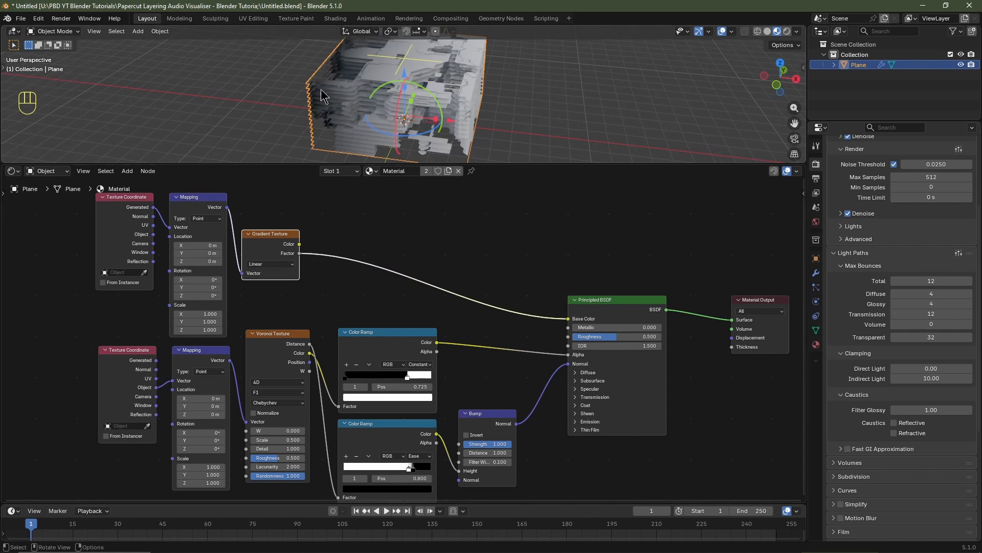
Step: Set the Y rotation of the Gradient Texture's Mapping node to 90°
mouse_move(388, 100)
middle_down()
mouse_move(387, 129)
mouse_move(379, 105)
middle_up()
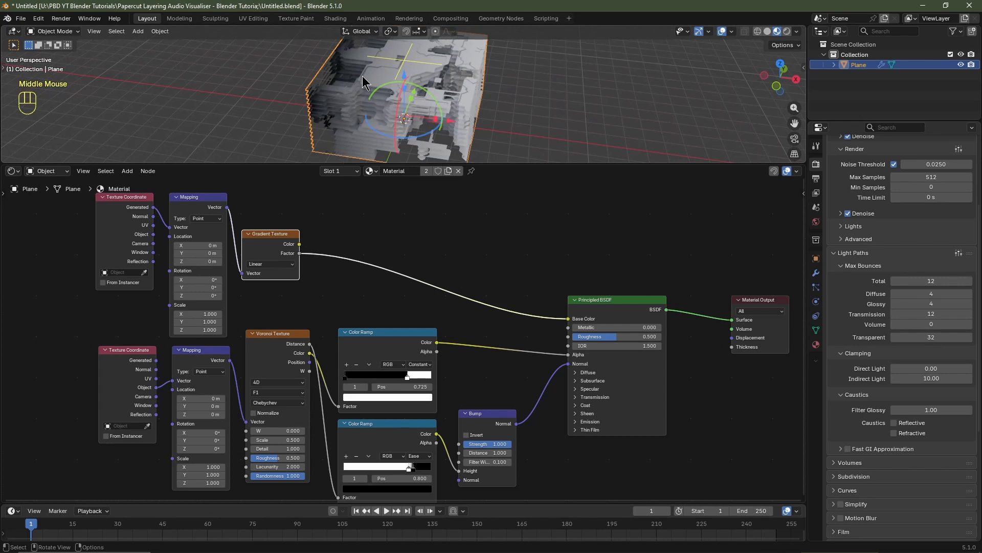
click(214, 206)
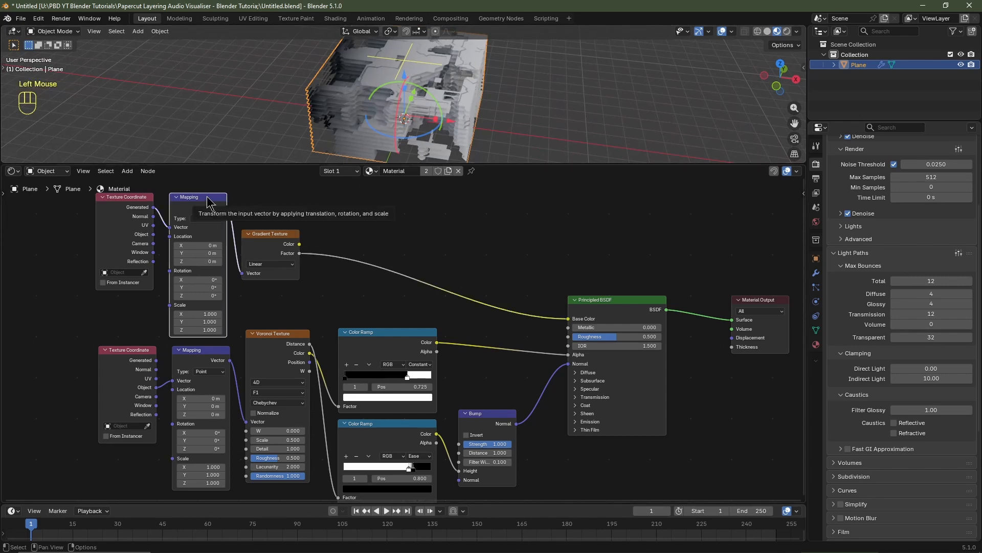
double_click(195, 288)
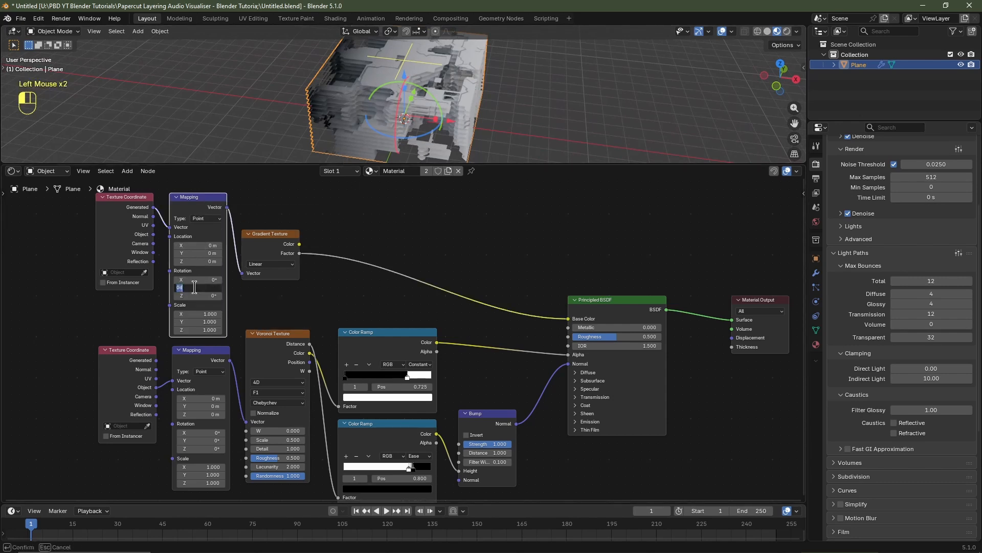
text(90)
key(Return)
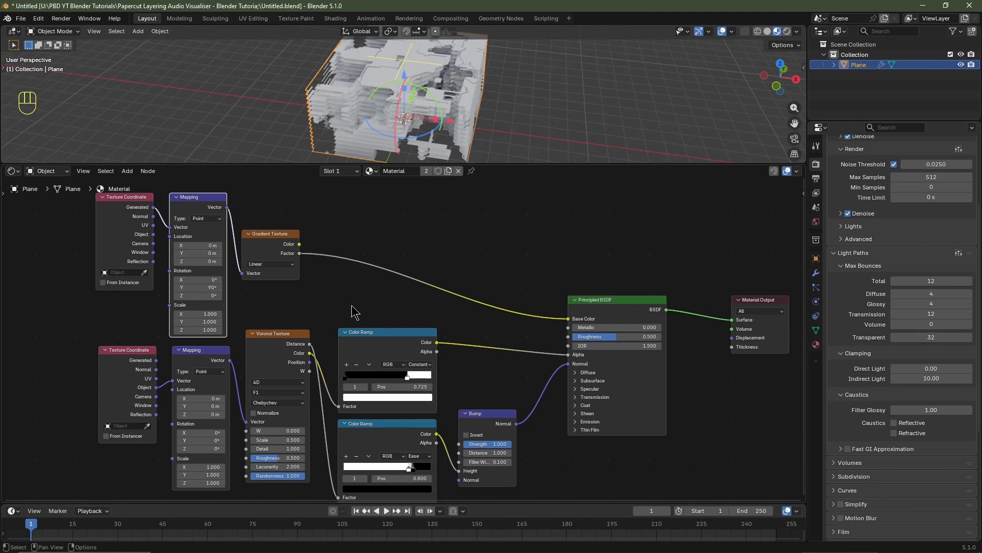
Step: Insert a Color Ramp on the link between the Gradient Texture's Factor and the Principled BSDF's Base Color
key(shift+a)
mouse_move(356, 295)
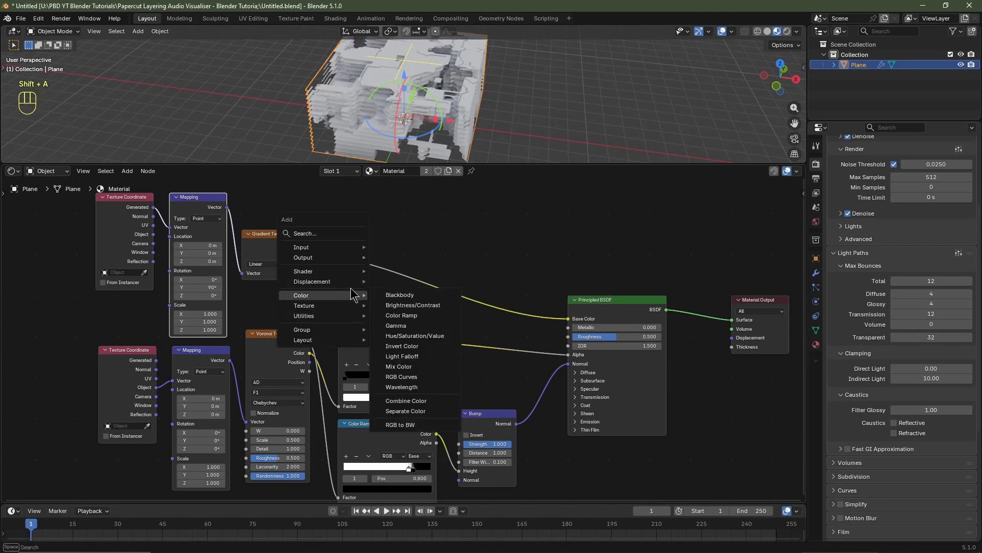
click(398, 315)
click(338, 215)
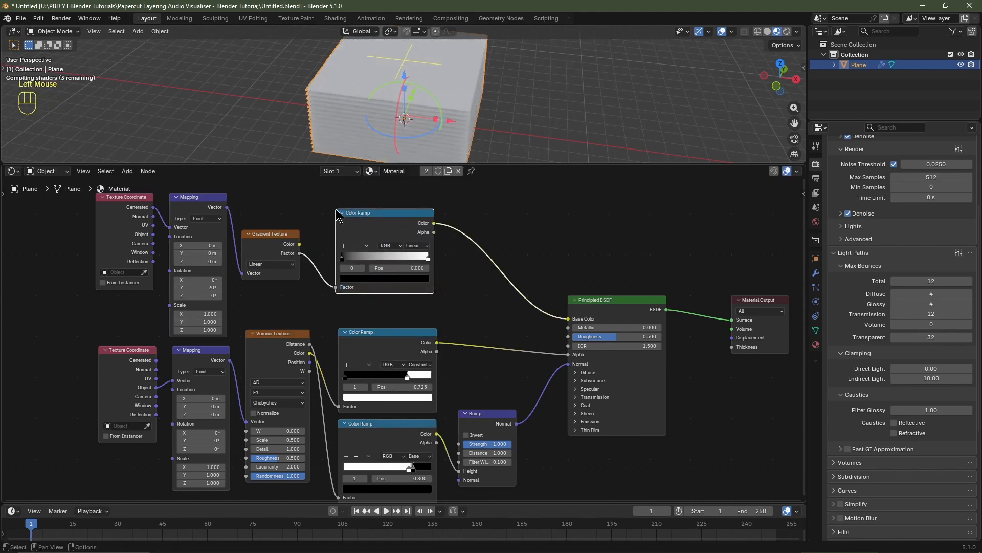
Step: Change the white stop of the gradient's Color Ramp to a bright blue
scroll(410, 248, up, 3)
middle_drag(415, 259, 429, 281)
scroll(429, 281, left, 3)
click(443, 272)
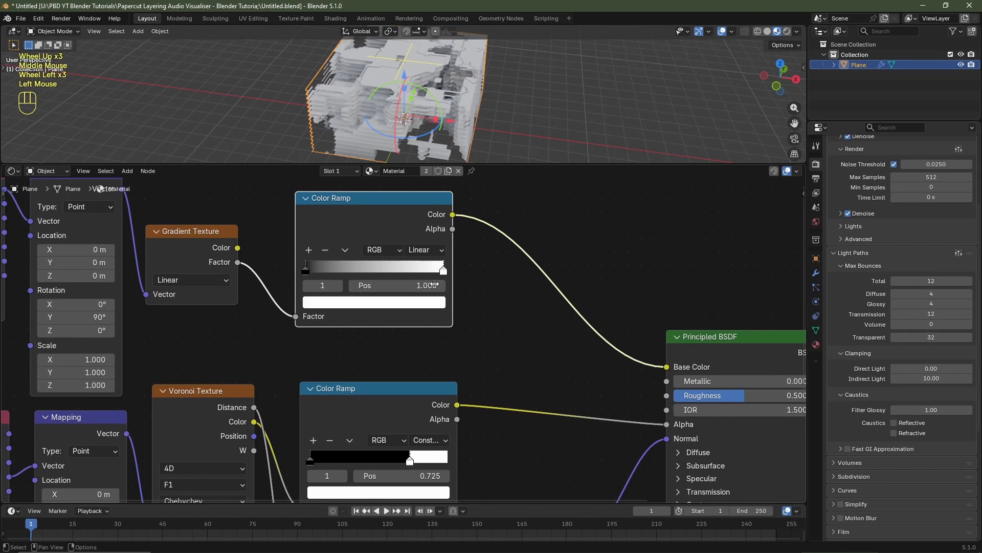
click(411, 309)
drag(379, 78, 388, 82)
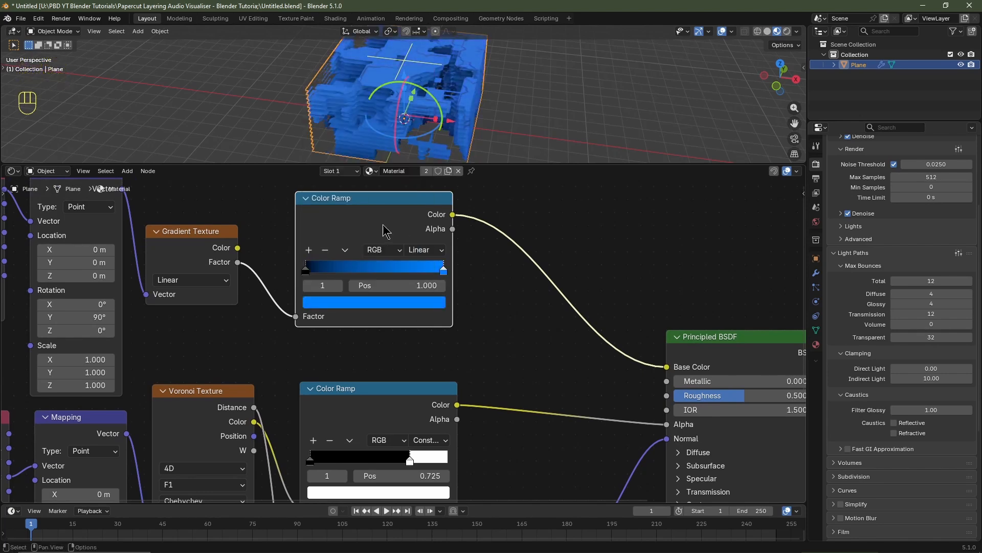
Step: Add a stop at position 0.5 in the gradient's Color Ramp and colour it hot pink
click(309, 251)
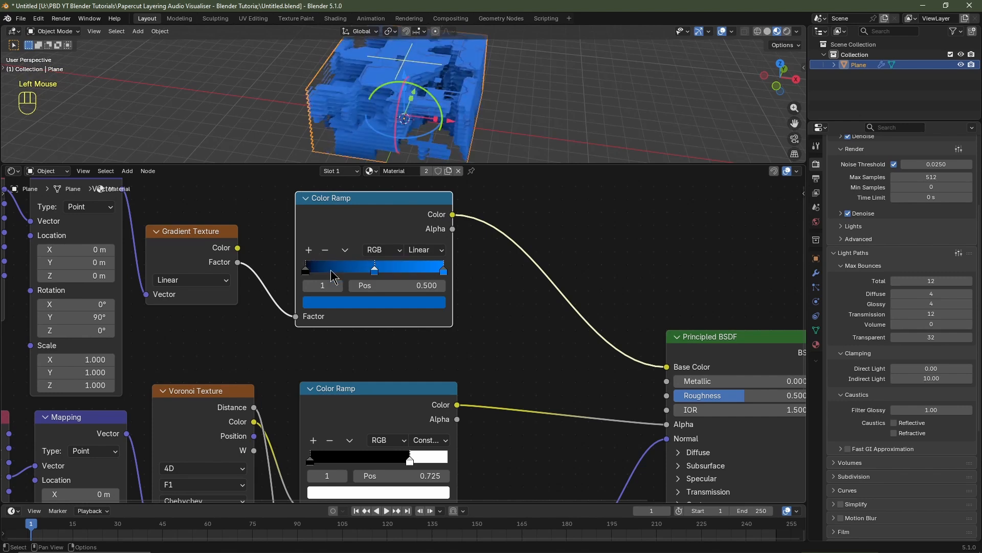
click(362, 303)
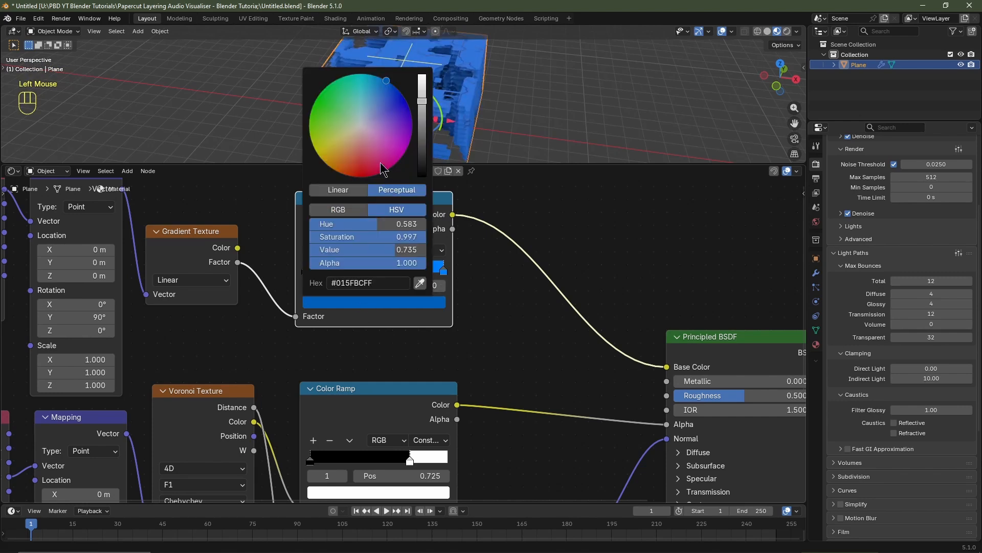
drag(383, 169, 388, 166)
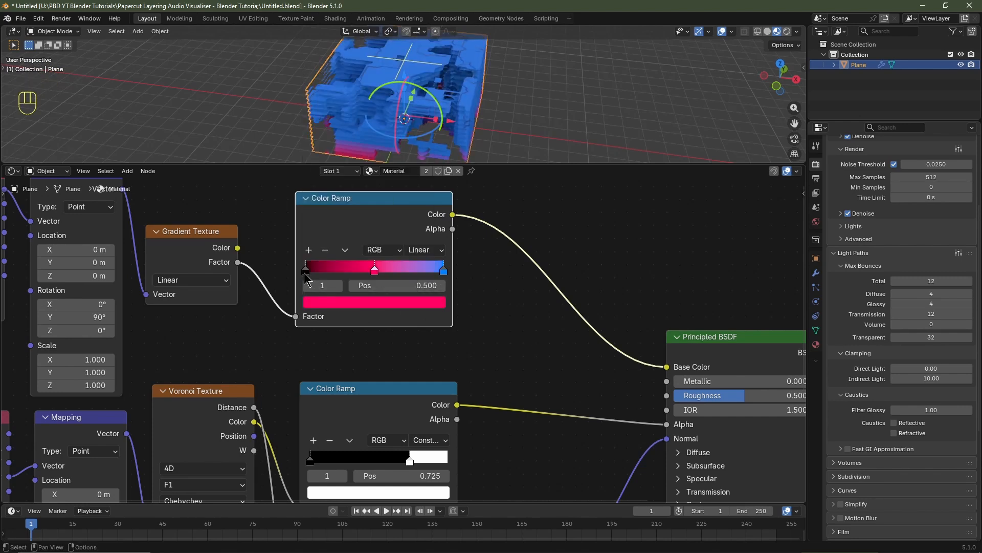
Step: Change the black stop of the gradient's Color Ramp to bright orange and try sliding the pink stop along the ramp
click(306, 270)
click(306, 270)
click(333, 306)
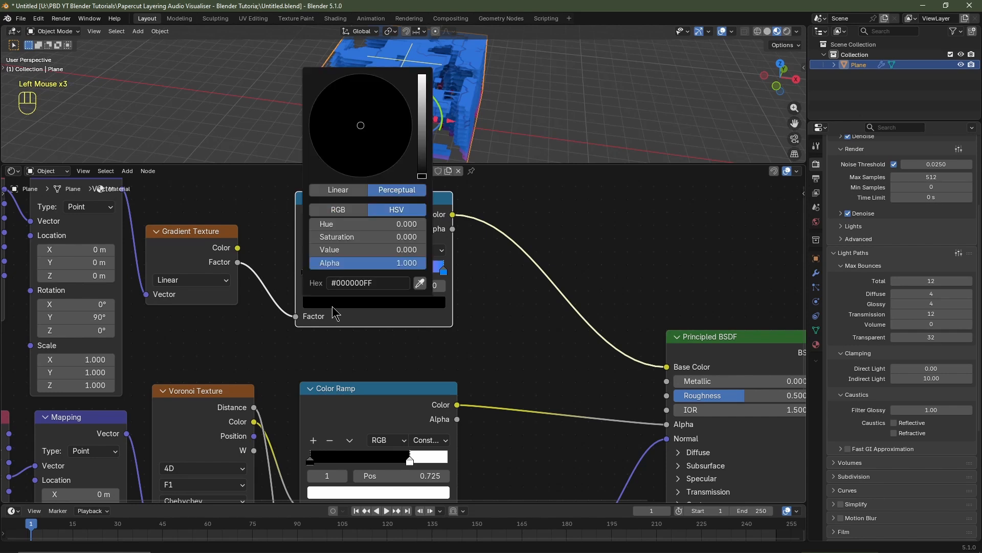
scroll(348, 225, up, 20)
click(335, 170)
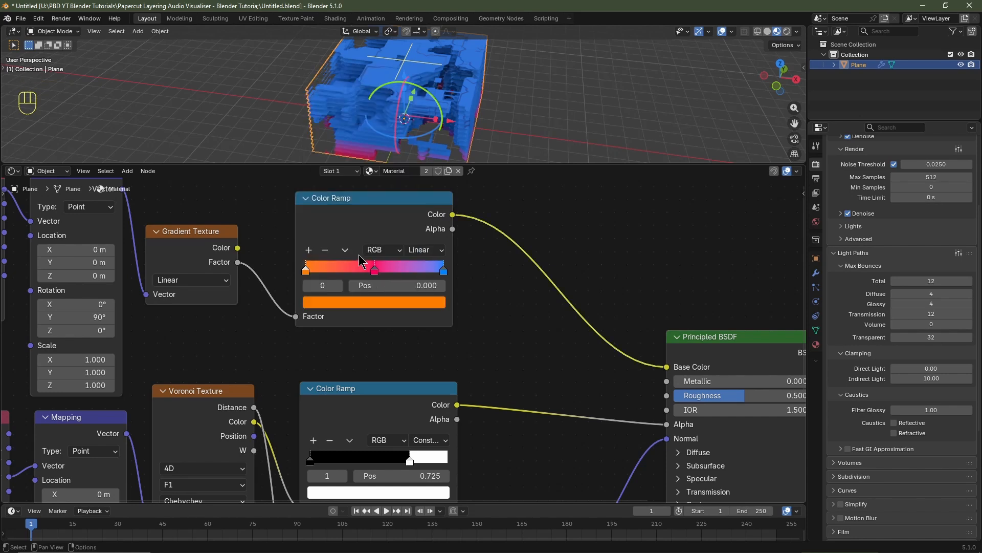
click(378, 271)
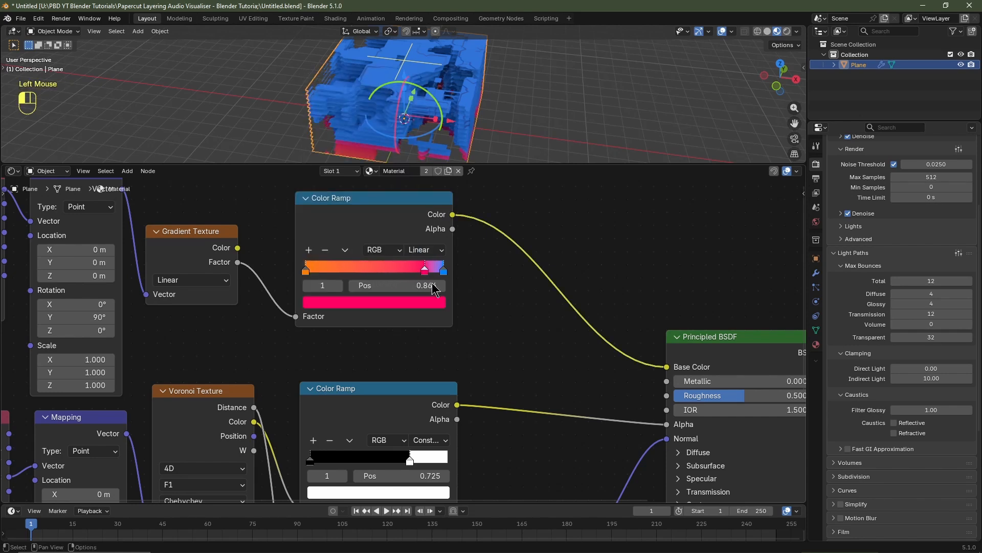
Step: Set the Z scale of the Gradient Texture's Mapping node to 0.5
middle_drag(219, 380, 316, 407)
click(185, 212)
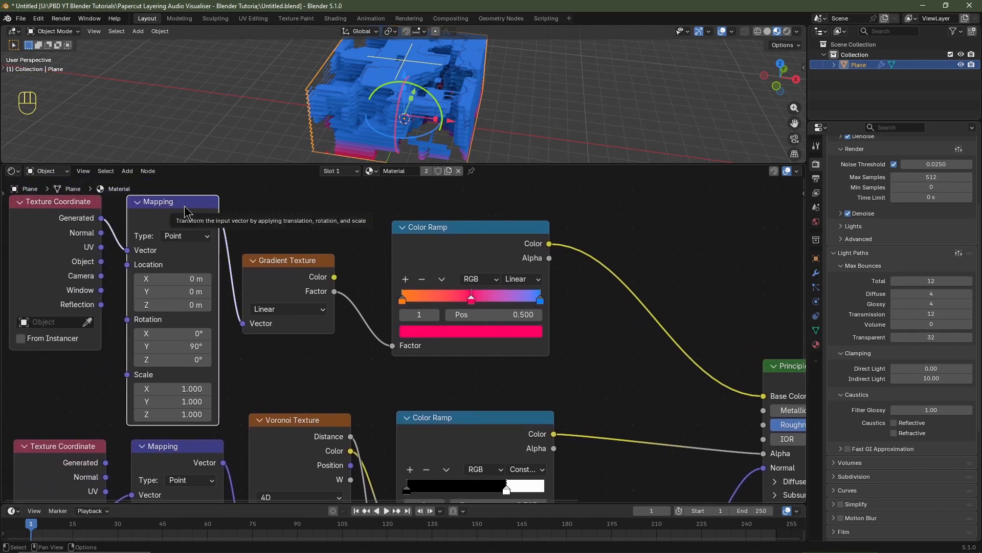
shift+drag(187, 414, 151, 415)
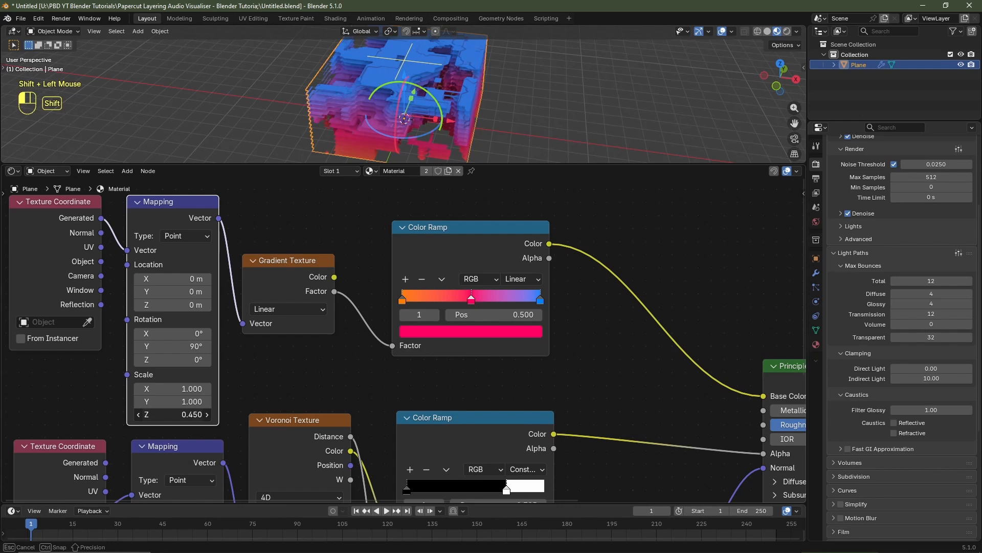
click(186, 415)
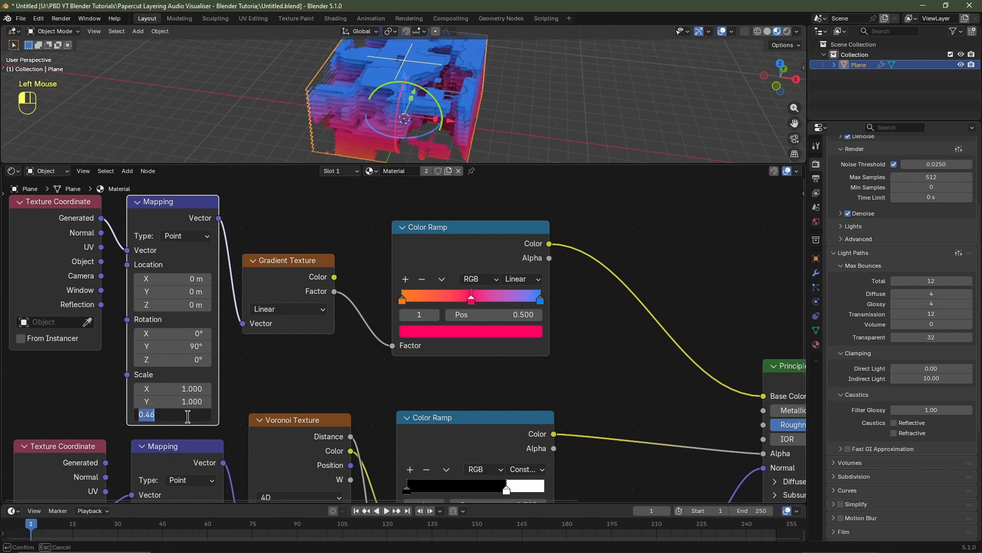
key(BackSpace)
key(Return)
click(196, 417)
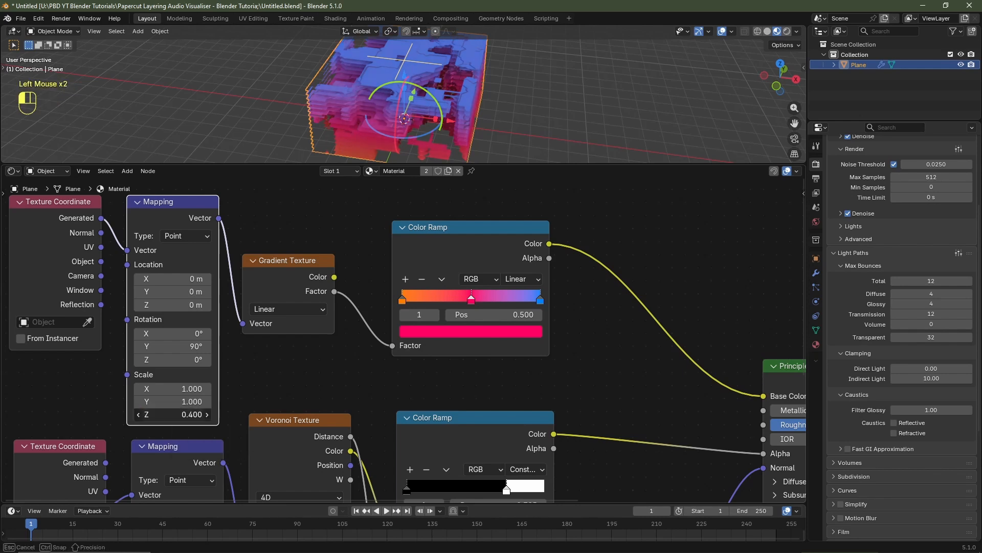
Step: Switch the gradient Color Ramp's interpolation to Ease
click(403, 299)
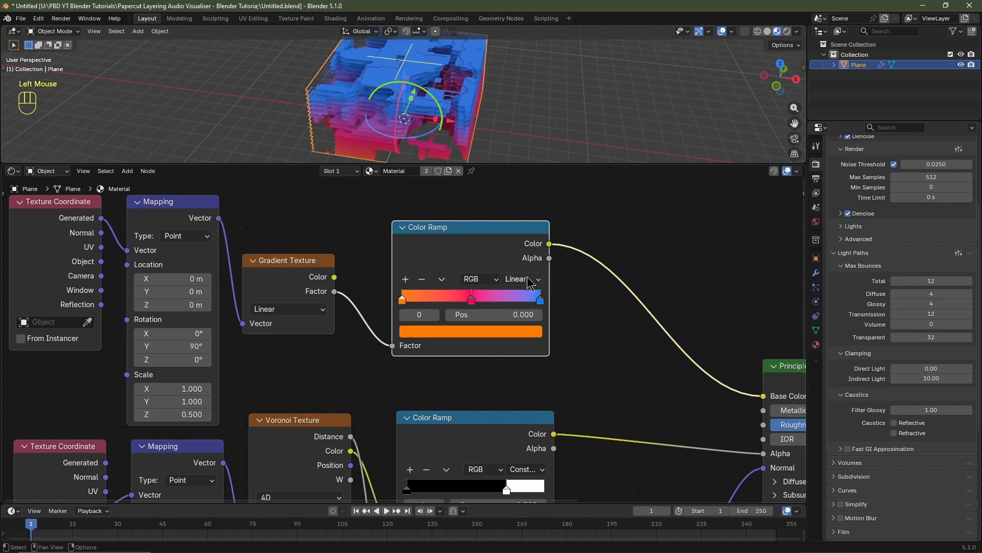
click(530, 283)
click(523, 307)
Step: Insert a Hue/Saturation/Value node between the gradient's Color Ramp and Base Color, and try shifting its hue
middle_drag(670, 282, 465, 363)
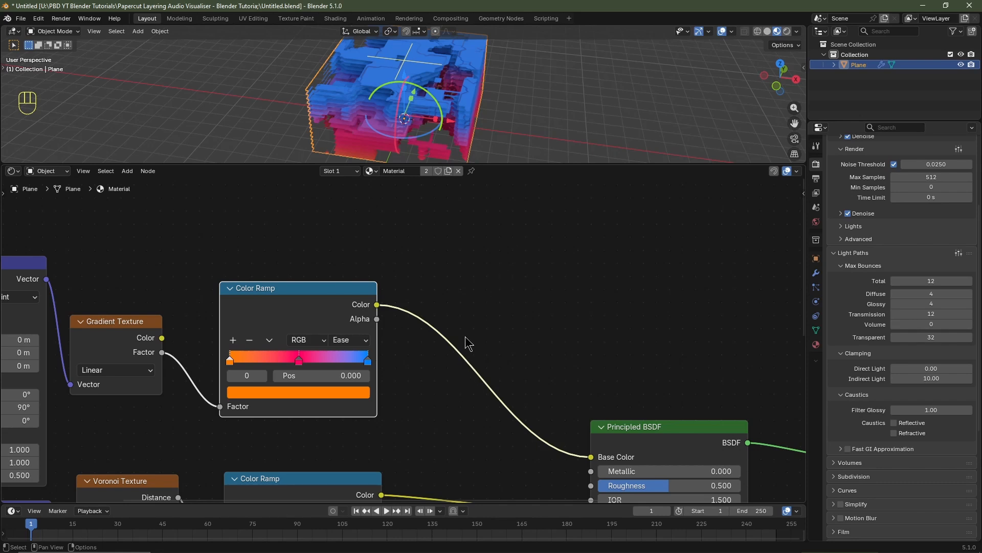
key(shift+a)
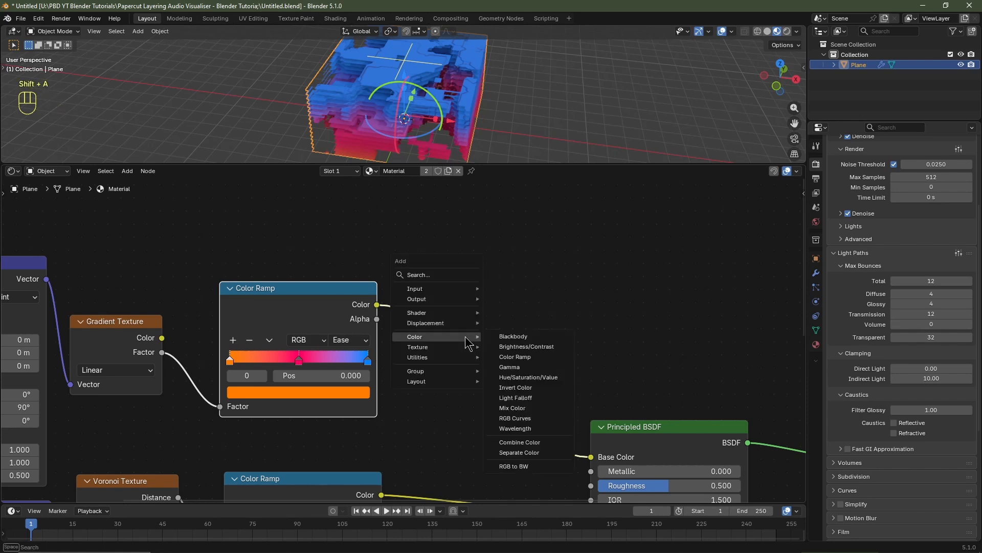
click(523, 377)
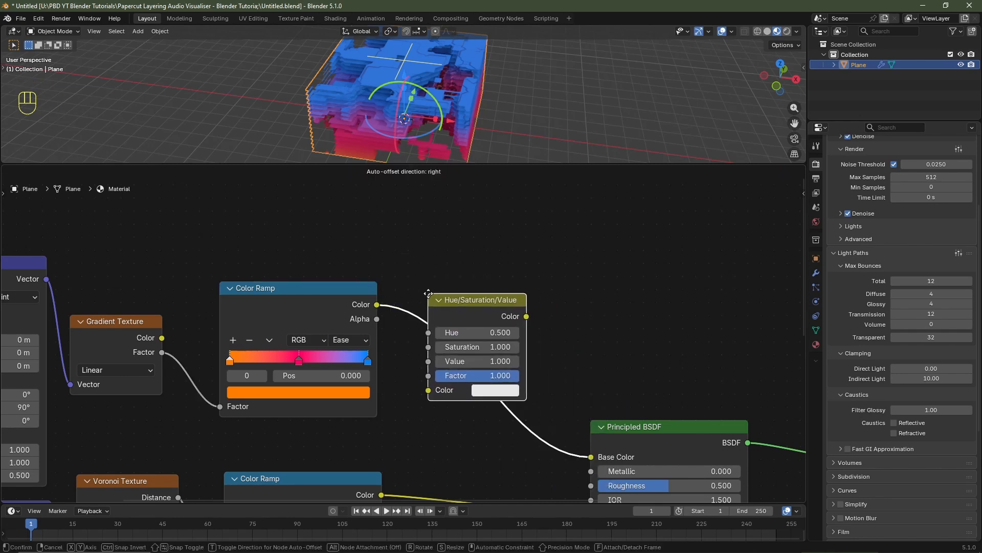
click(432, 300)
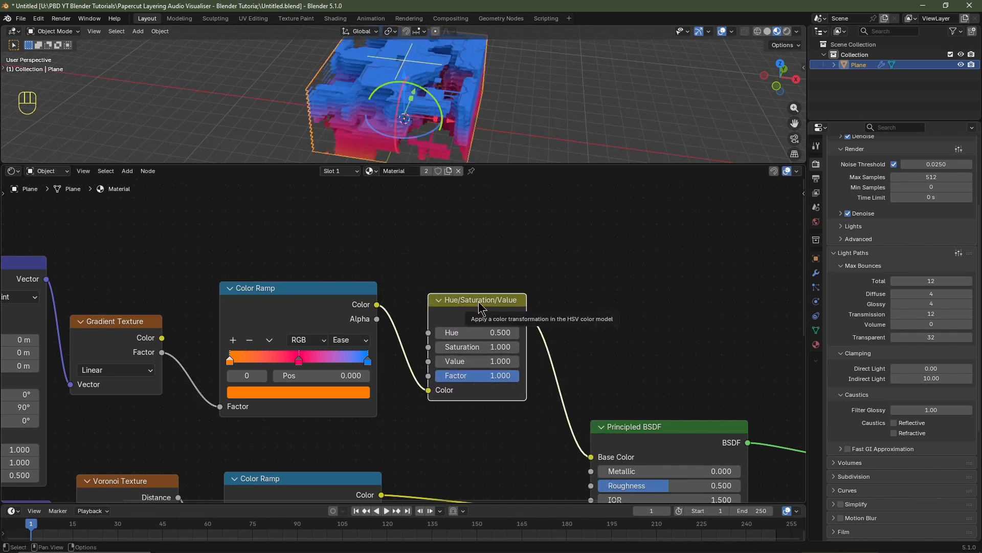
mouse_move(476, 332)
shift+mouse_down()
mouse_move(507, 332)
mouse_move(442, 333)
mouse_move(468, 333)
shift+mouse_up()
Step: Set the Principled BSDF's Roughness to 1
scroll(453, 434, down, 9)
middle_drag(453, 435, 449, 322)
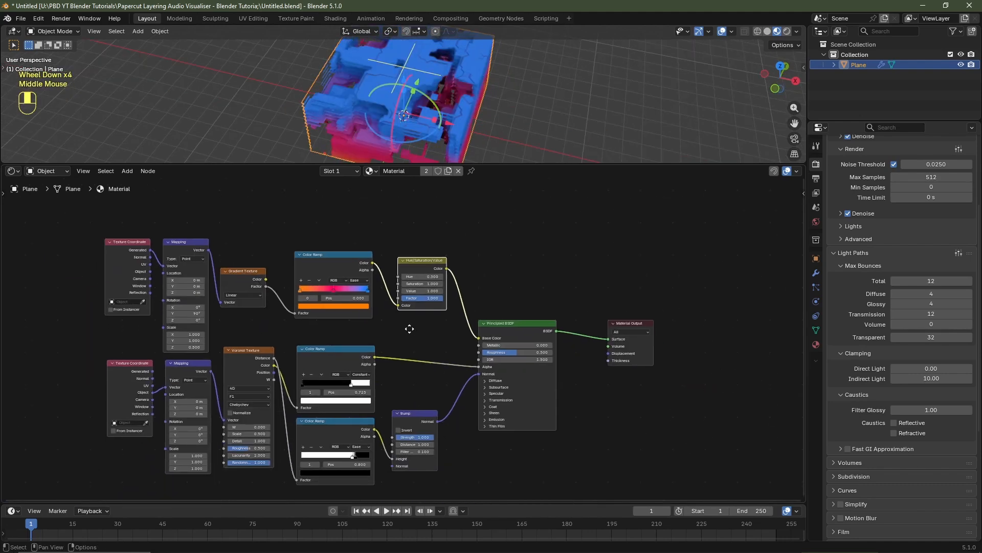
scroll(410, 346, up, 3)
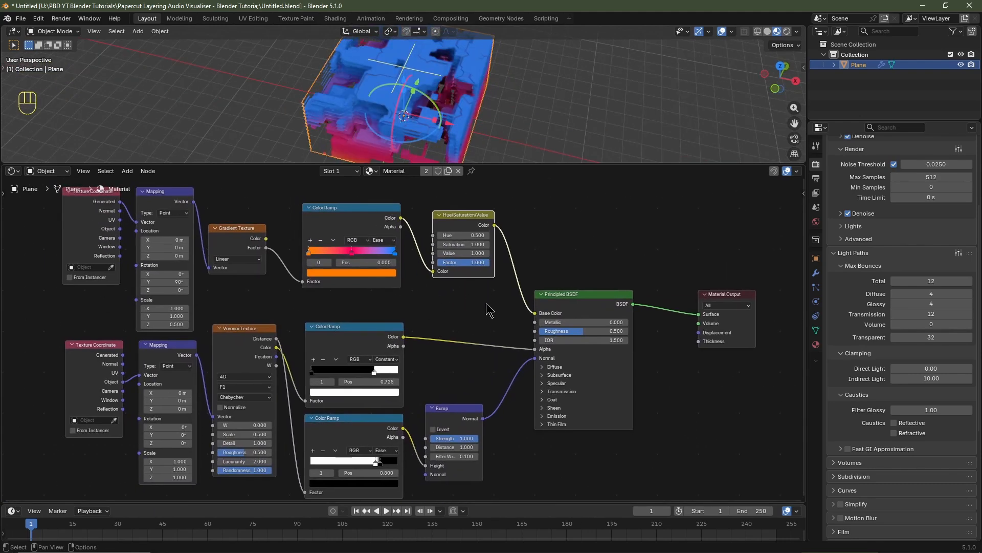
drag(552, 331, 632, 332)
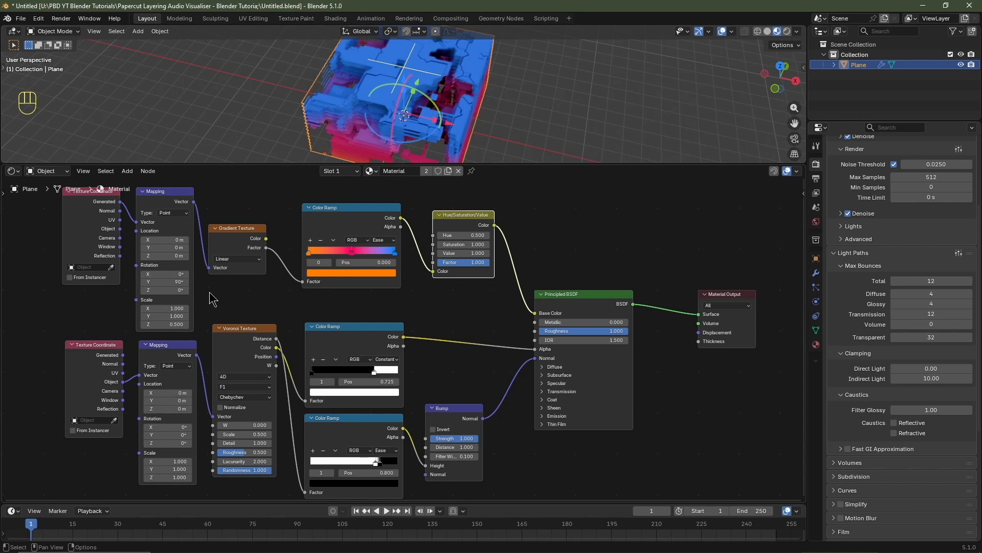
middle_drag(129, 325, 304, 335)
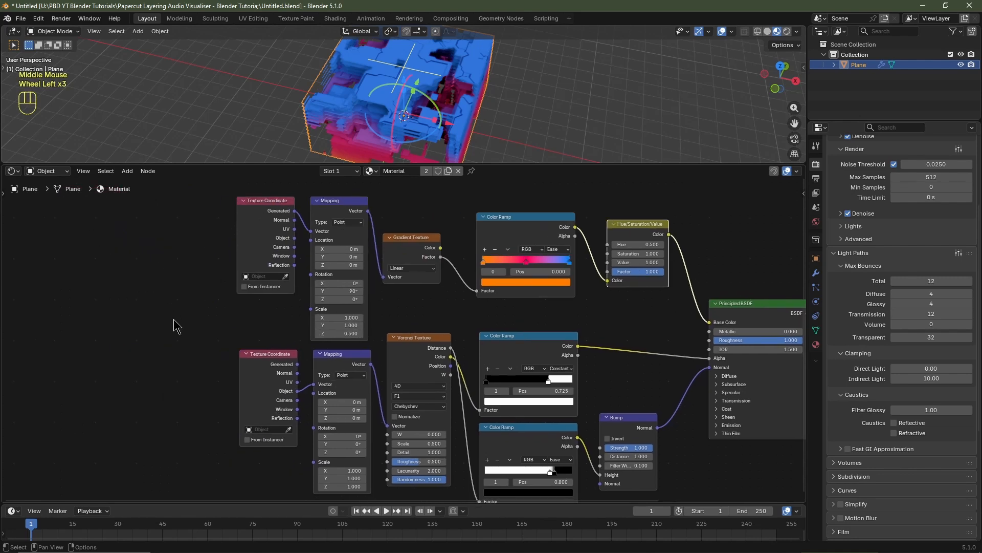
shift+drag(413, 431, 417, 433)
shift+right_click(416, 433)
shift+drag(630, 244, 639, 244)
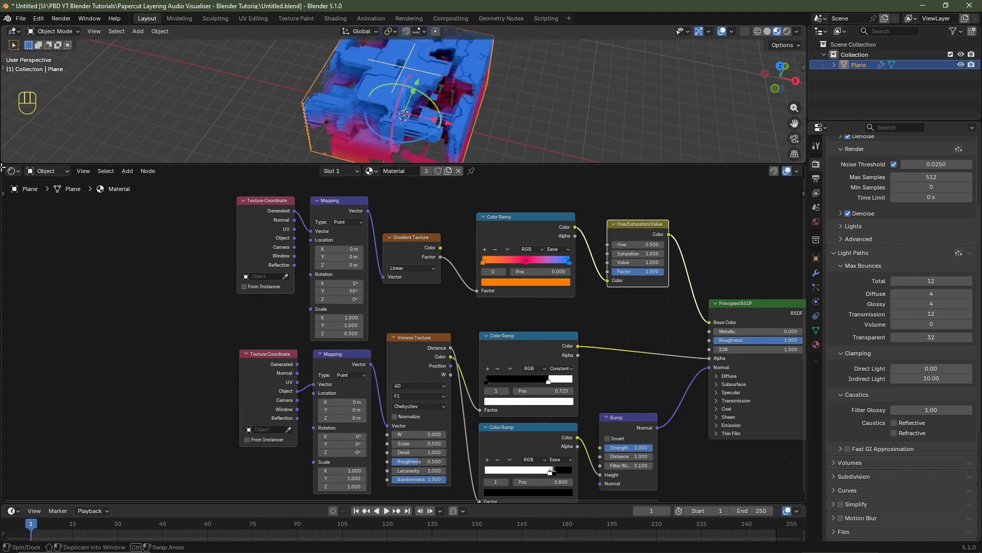
Step: Split the shader editor area vertically and switch the new area to the Geometry Node Editor
drag(4, 166, 577, 250)
click(12, 171)
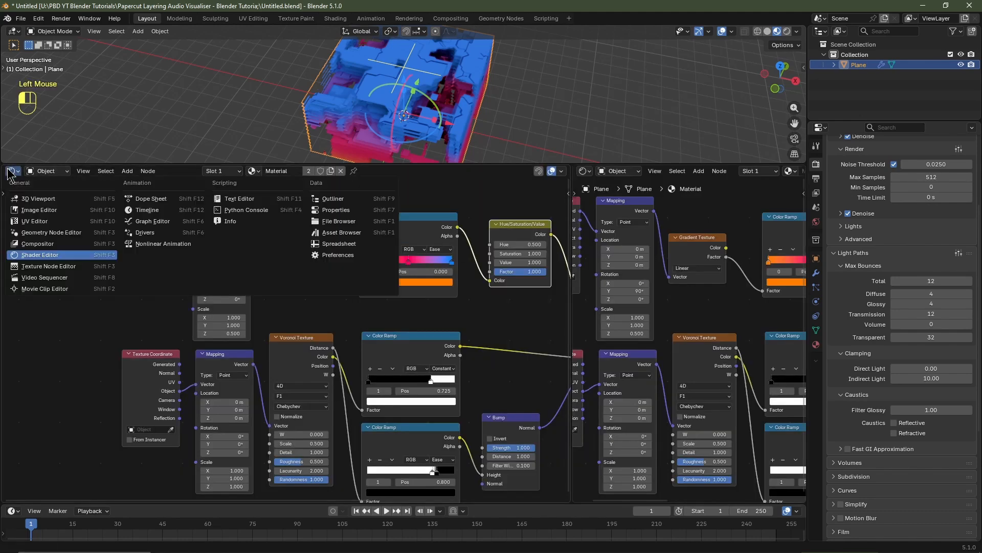
click(45, 233)
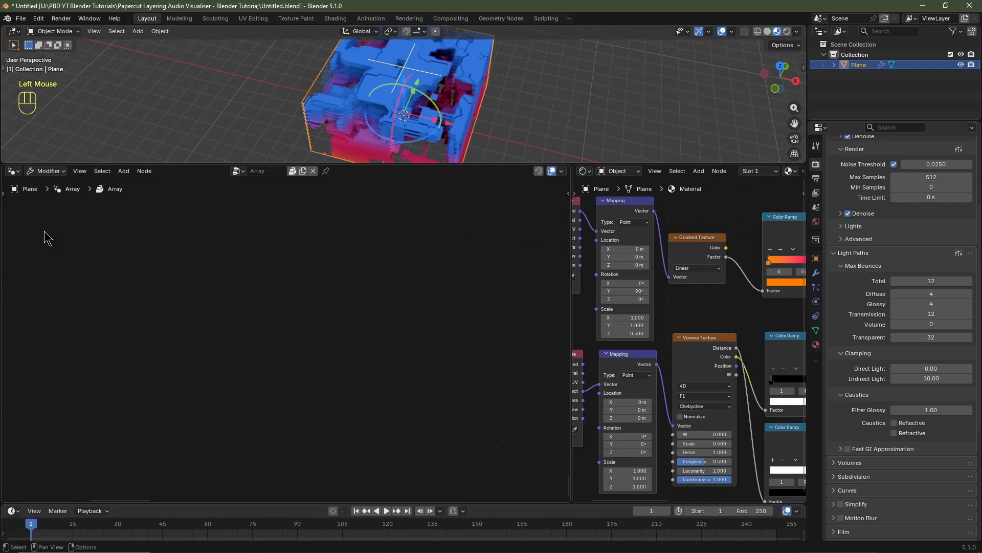
Step: Add a Geometry Nodes modifier to the plane with a new node group named Level Up, and move it above the Array modifier
click(816, 273)
click(893, 163)
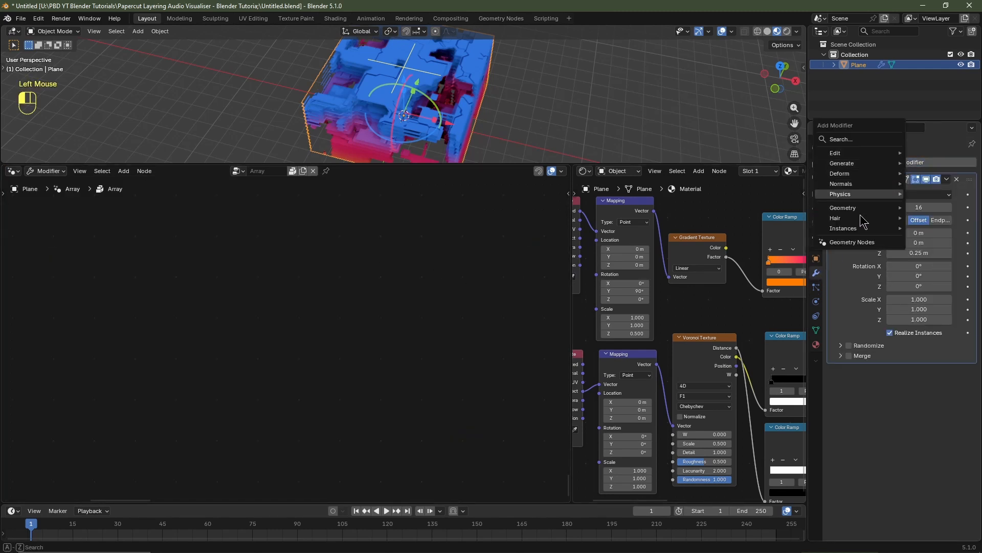
click(853, 243)
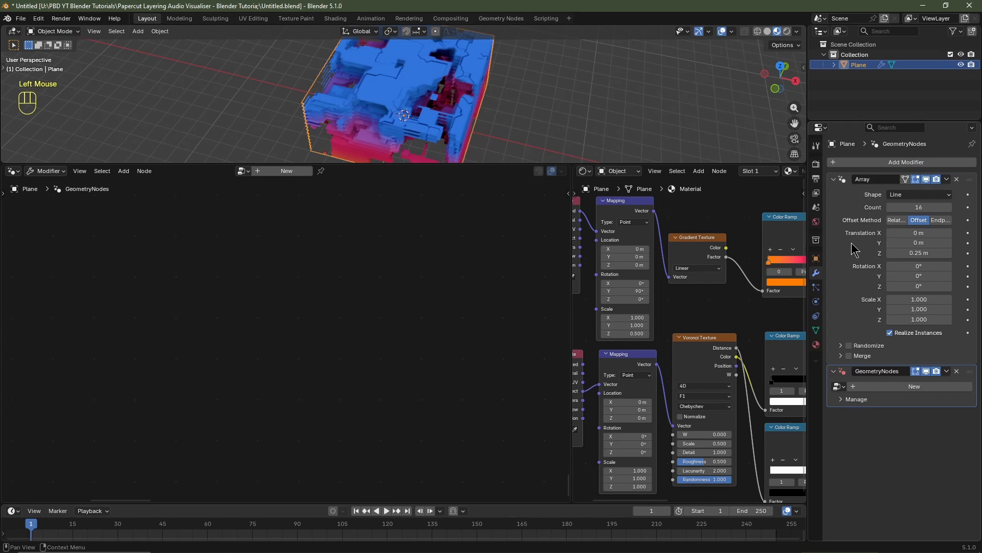
click(889, 387)
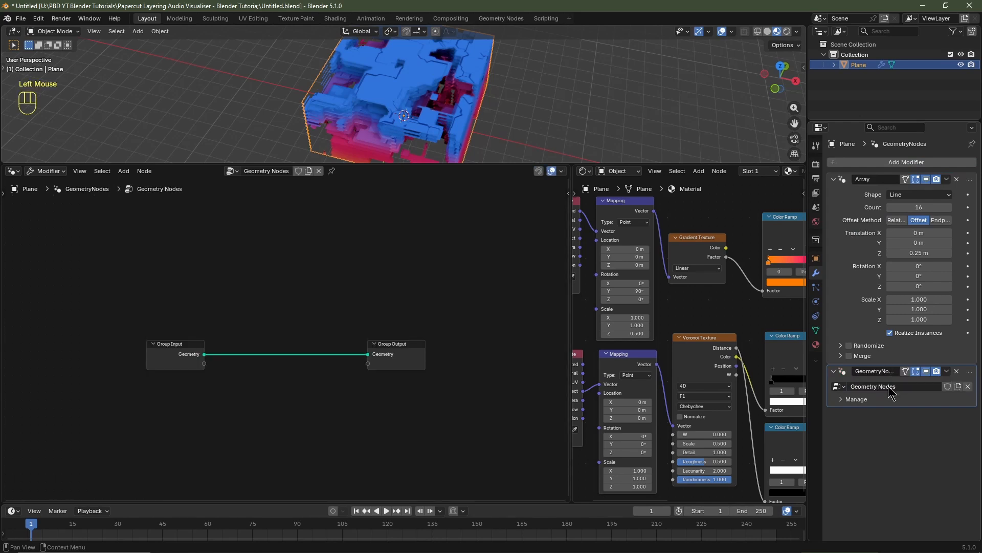
double_click(893, 388)
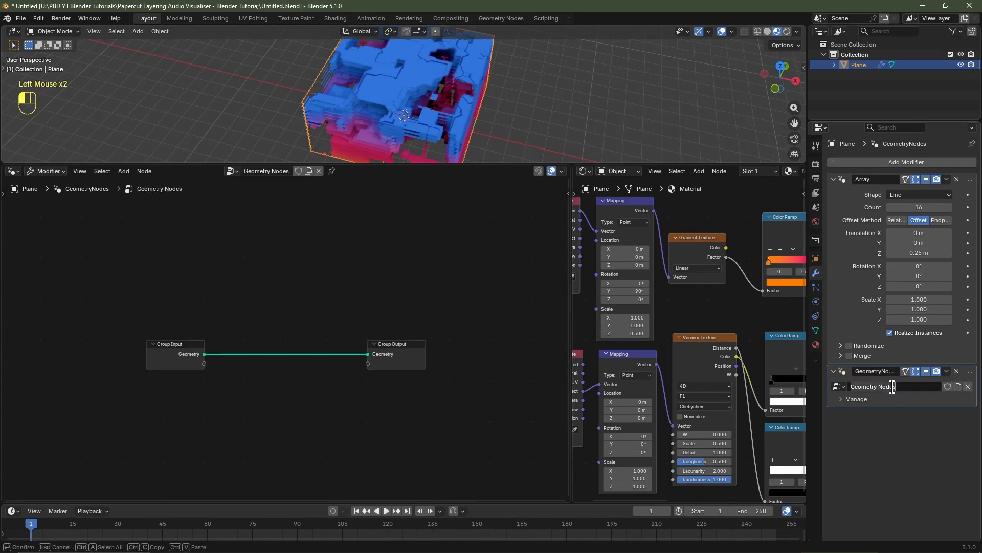
text(Level Up)
key(Return)
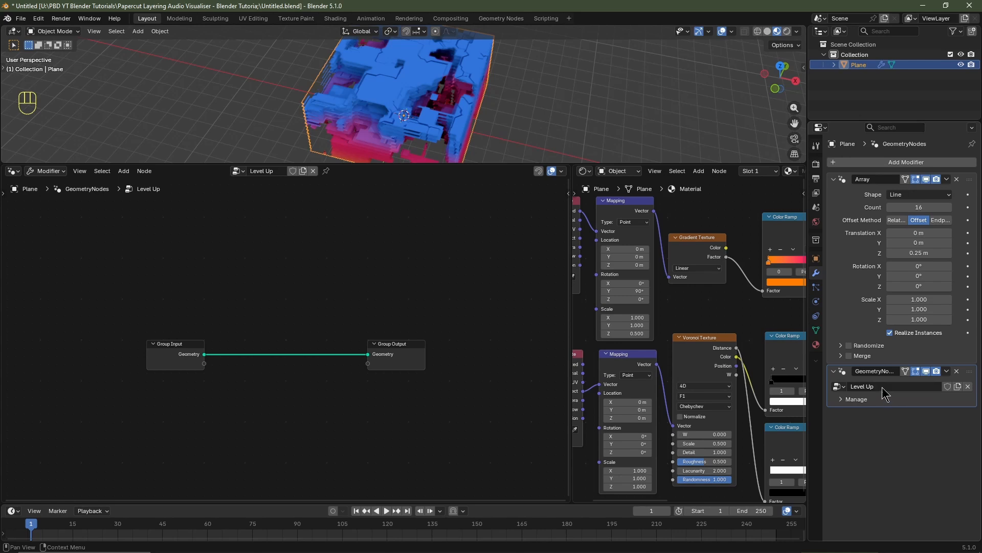
drag(972, 377, 970, 179)
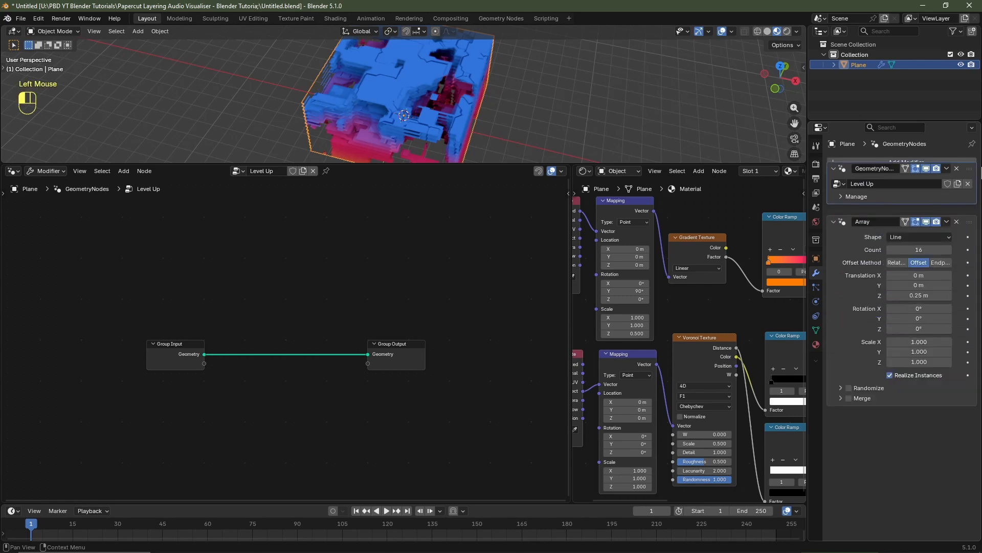
Step: Enlarge the 3D viewport, then rename the plane object as Stay Sharp and hide it in the viewport
drag(510, 161, 508, 317)
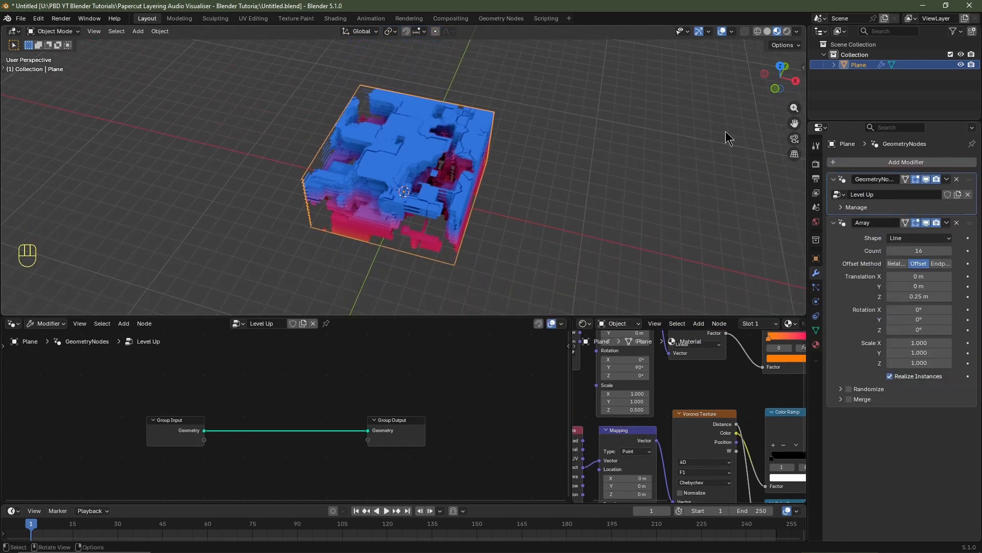
double_click(858, 65)
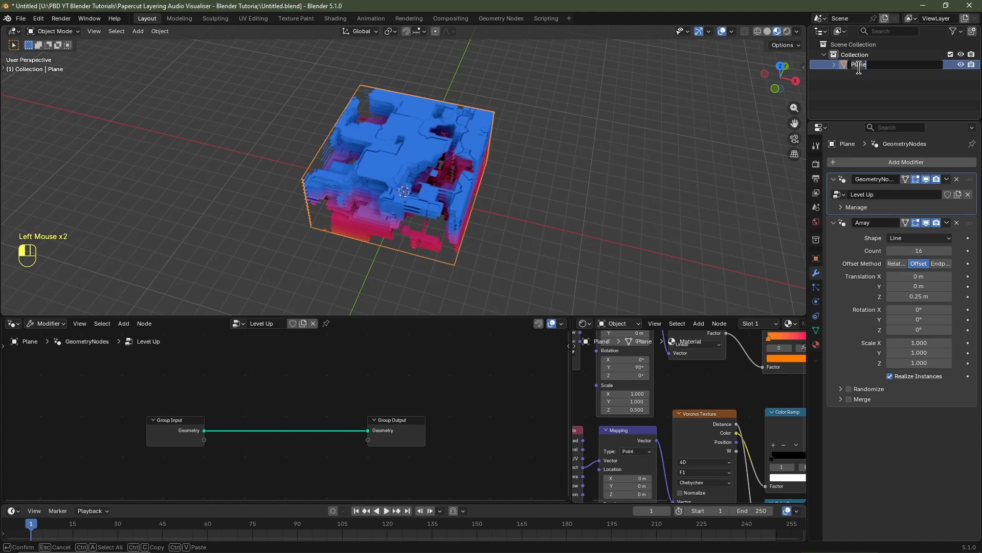
text(Stay Sharp)
key(Return)
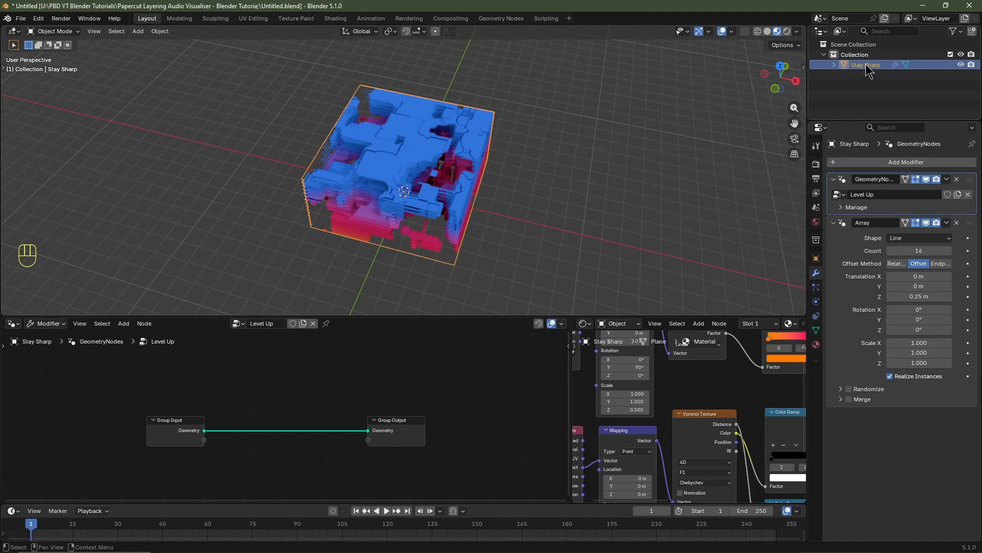
click(962, 65)
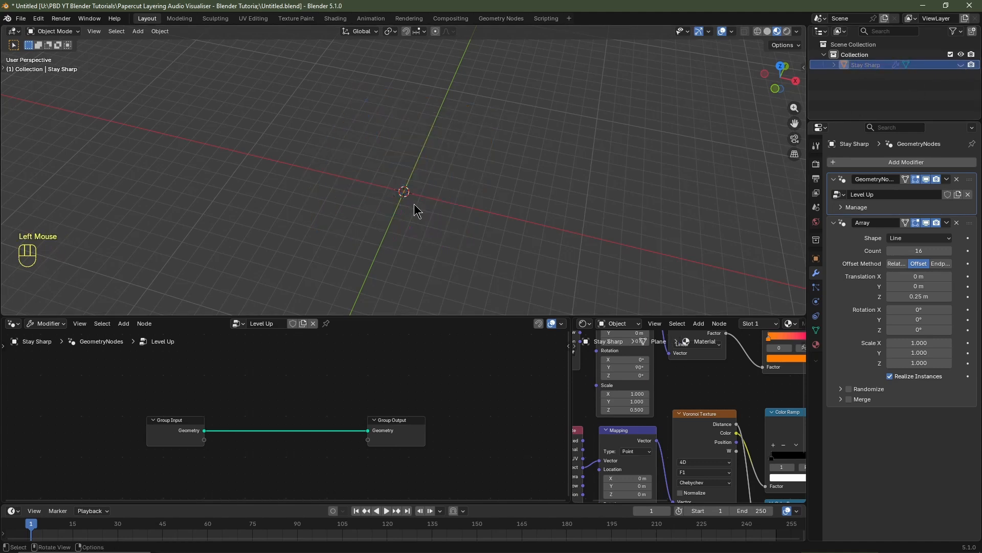
Step: Add a sphere empty at the world origin and duplicate it in place
key(shift+a)
mouse_move(380, 328)
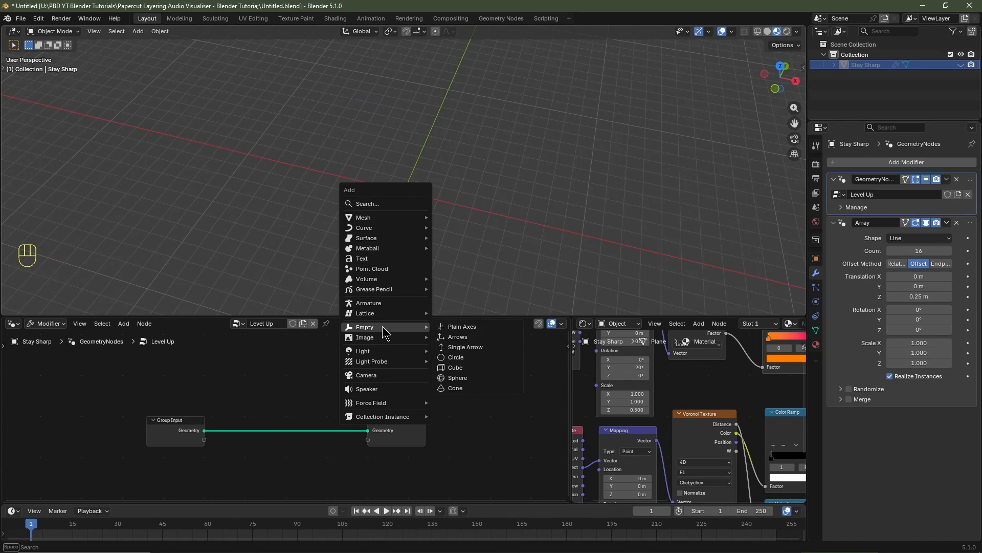
click(456, 378)
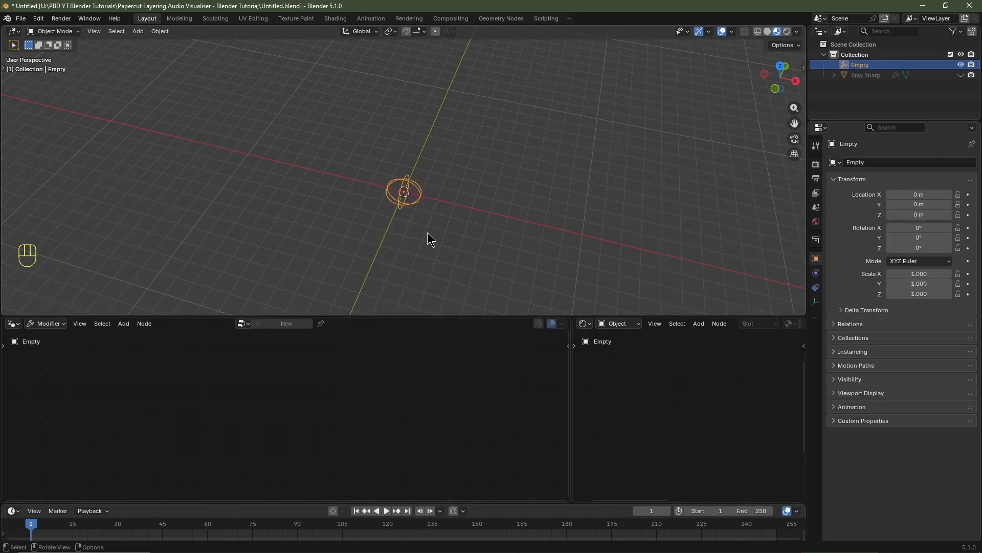
key(shift+d)
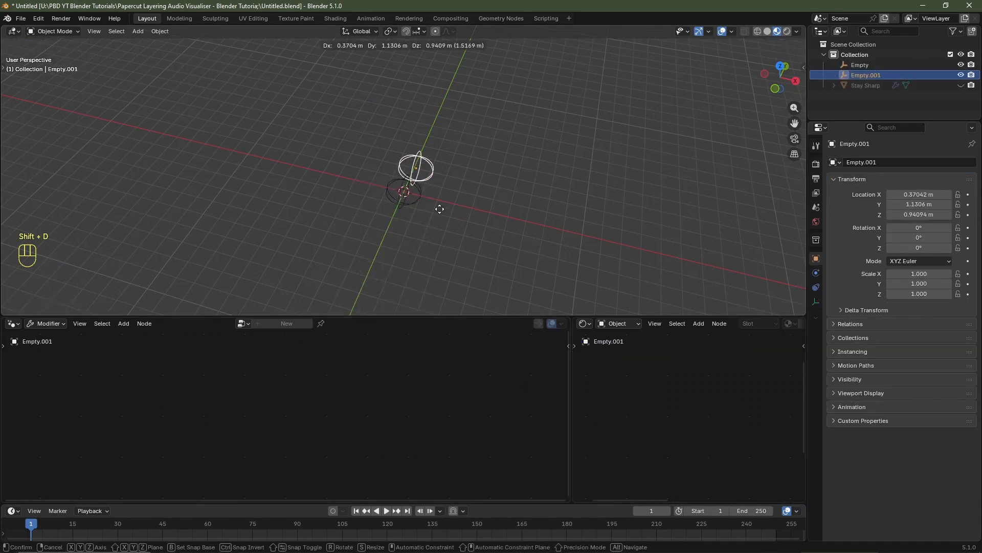
key(Escape)
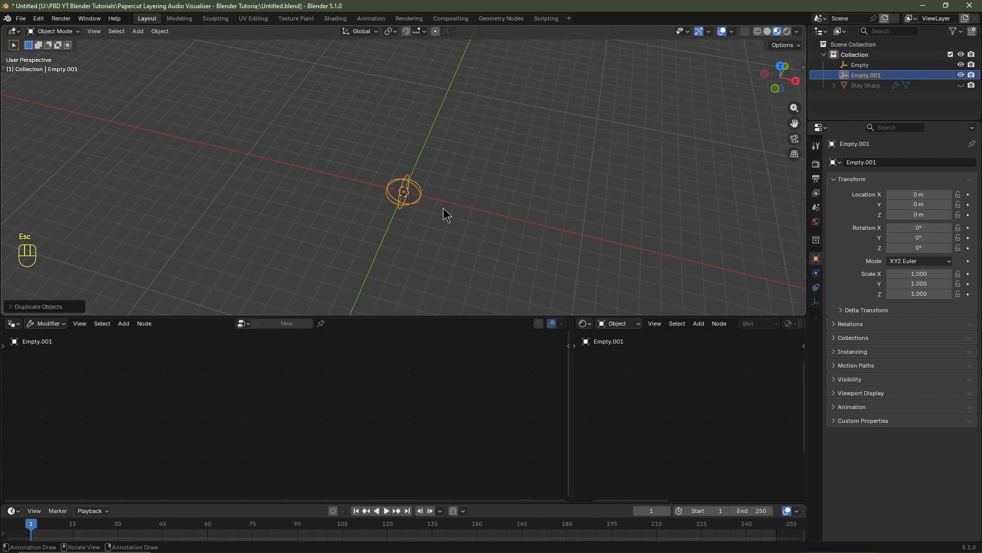
Step: Rename the original empty as LF and its duplicate as HF
double_click(854, 65)
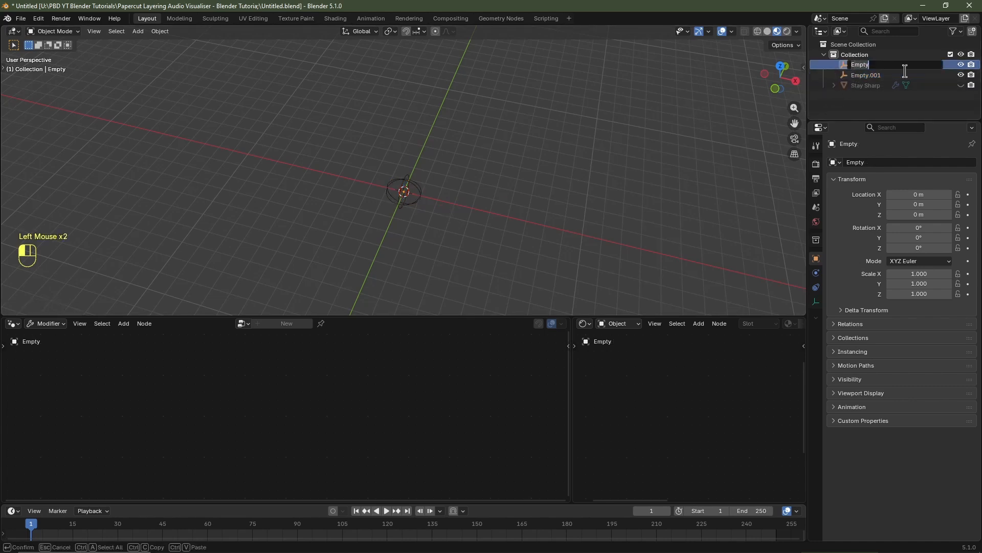
text(LF)
key(Return)
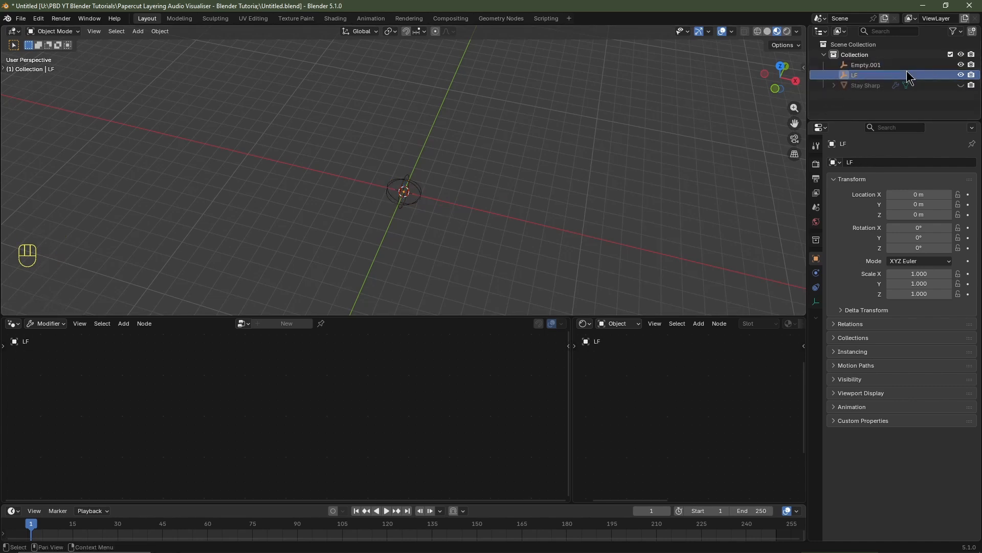
double_click(868, 64)
text(HF)
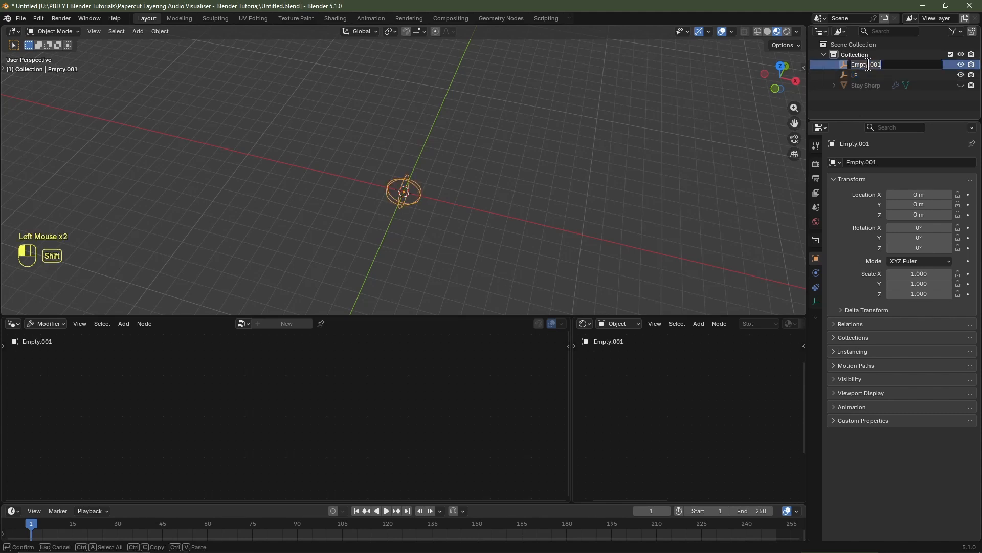
key(Return)
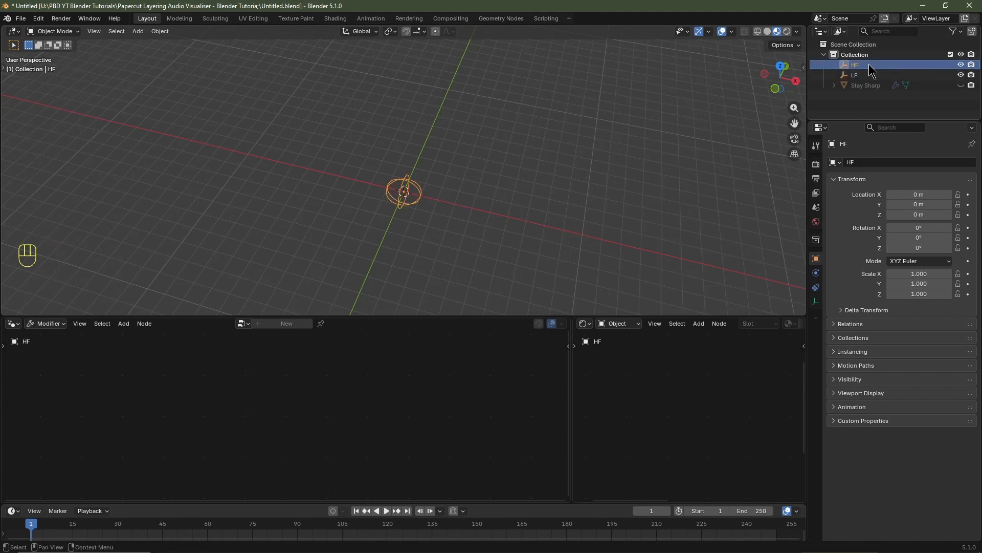
Step: Keyframe the Z location of the HF and LF empties at frame 1, and check the scene's frame rate
click(357, 511)
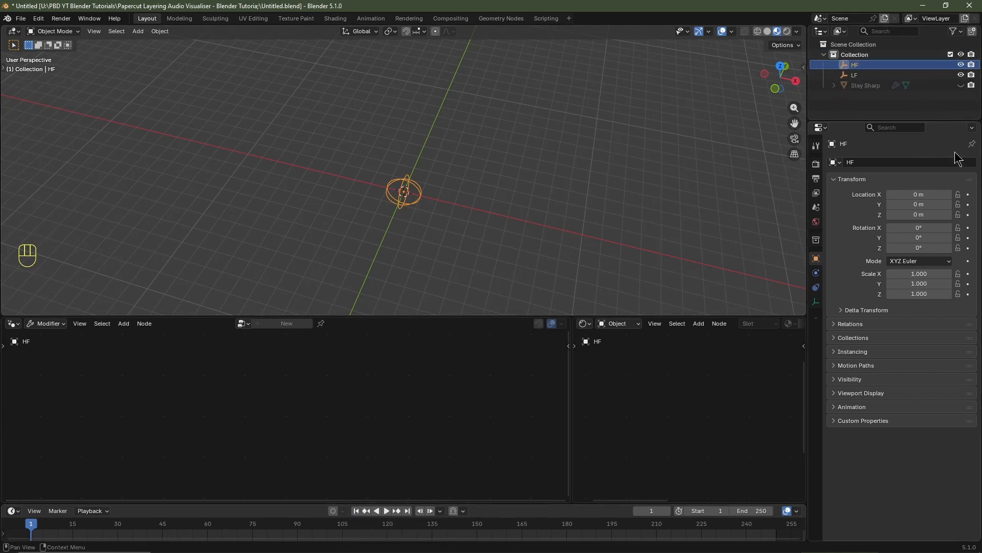
click(968, 215)
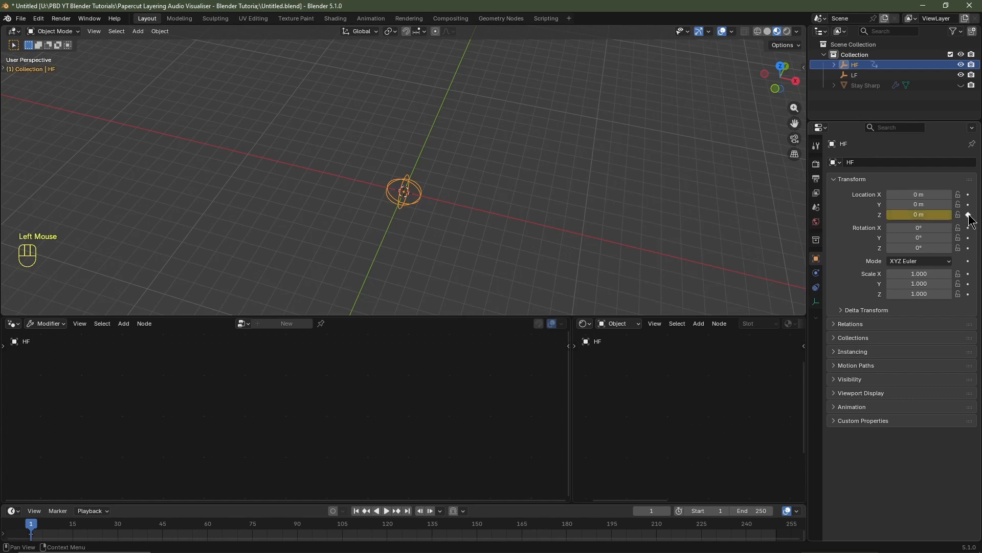
click(870, 75)
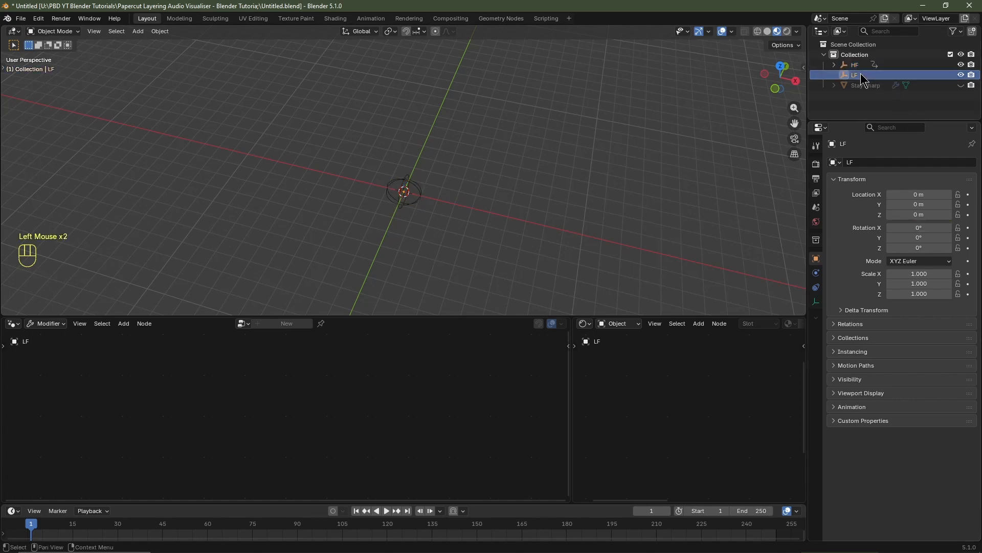
click(969, 215)
click(817, 179)
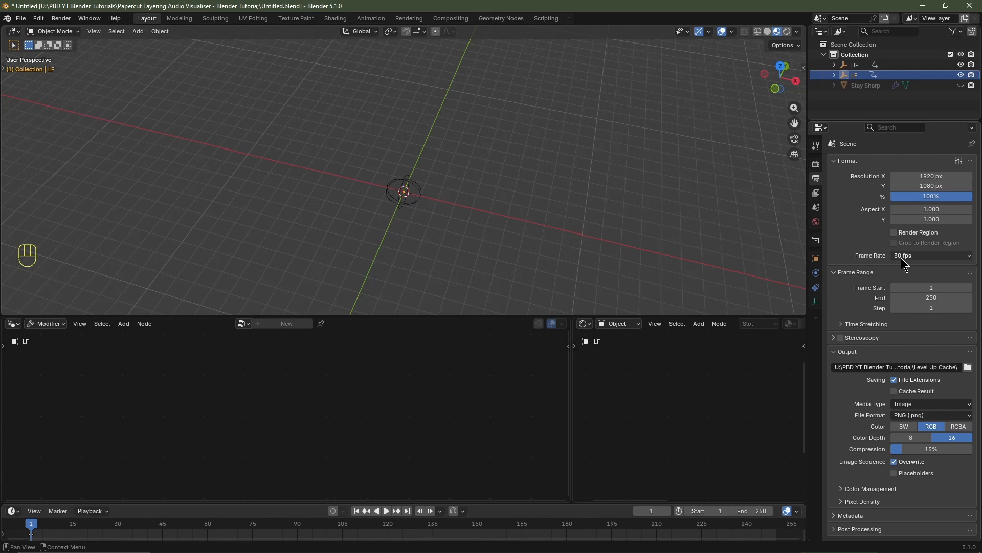
click(816, 259)
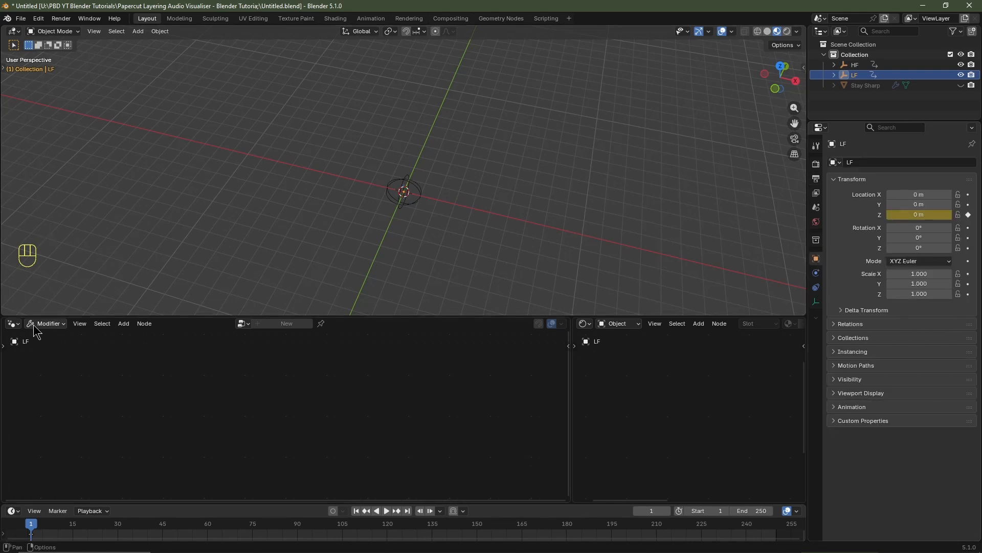
Step: Change the geometry node area to the Graph Editor and expand LF's action down to its Z Location channel
click(14, 324)
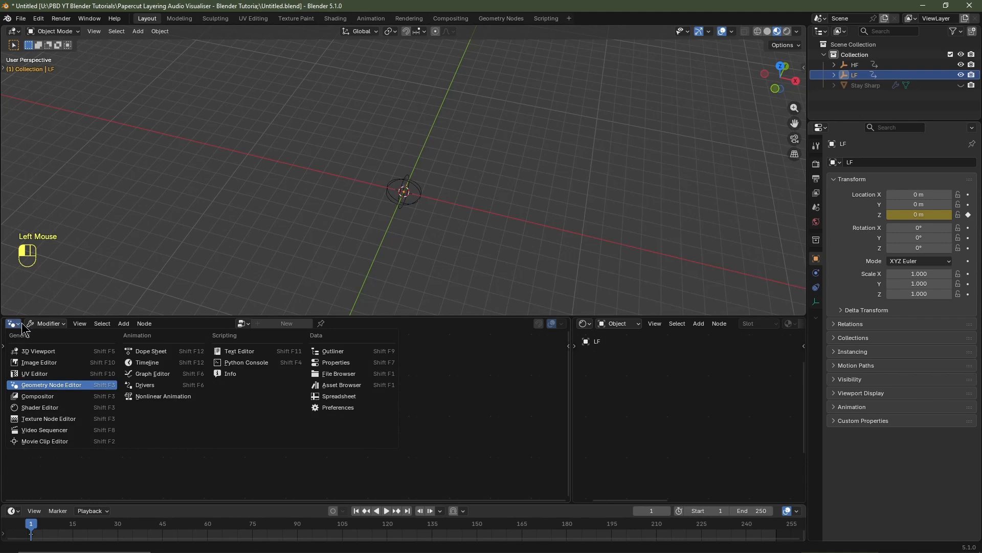
click(135, 374)
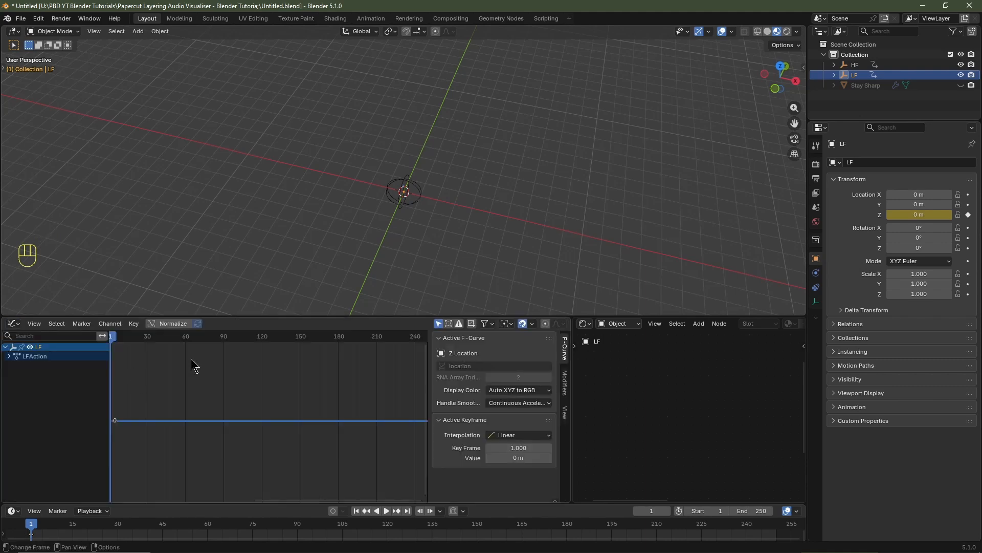
click(850, 77)
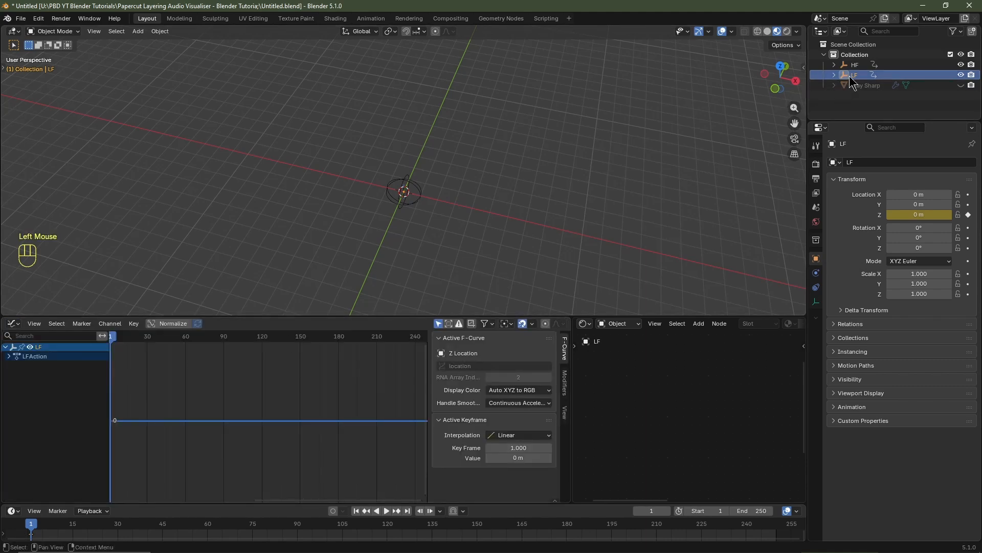
click(8, 357)
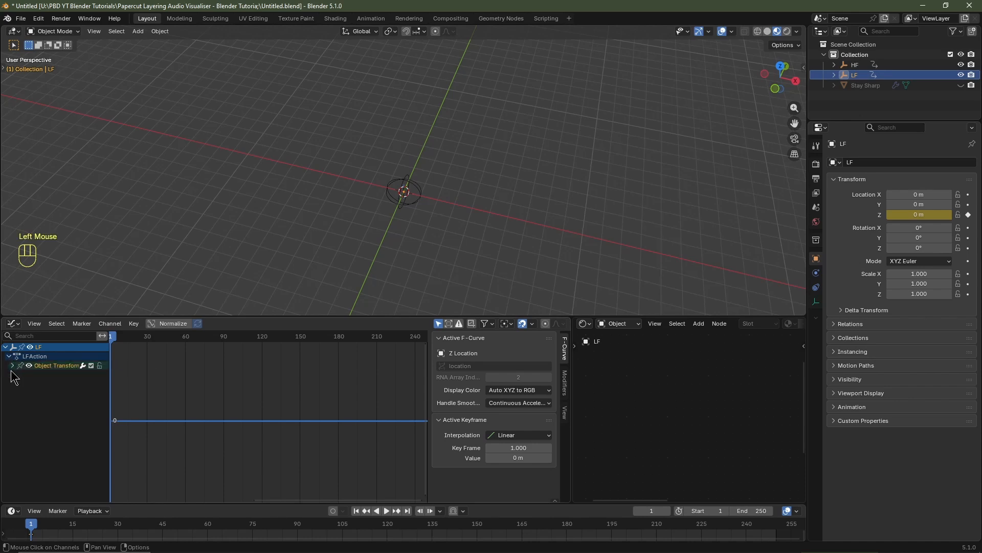
click(12, 366)
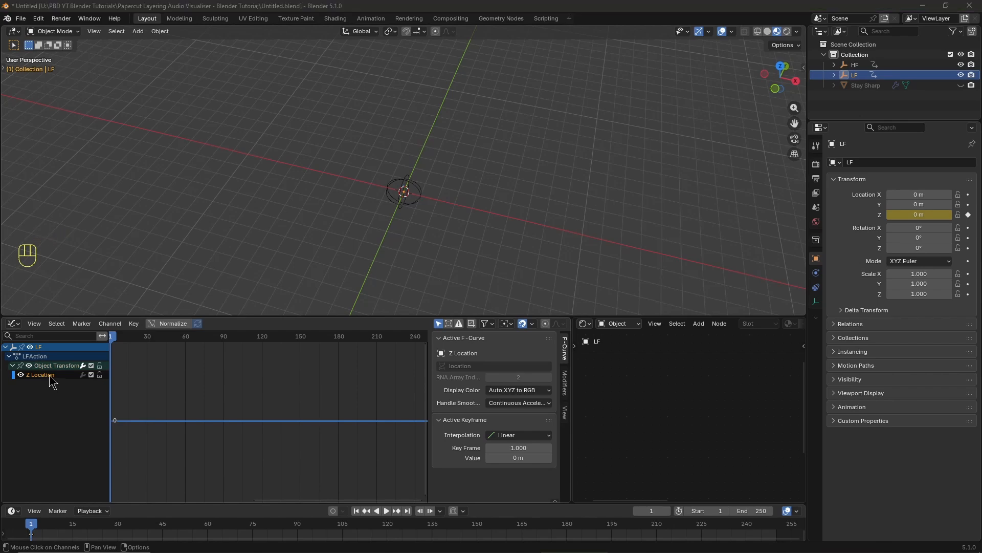
Step: Bake Scuffle Break Appart 160bpm.wav to LF's Z Location using Sound to Samples, with lowest frequency 20, highest frequency 100 and Accumulate enabled
click(110, 325)
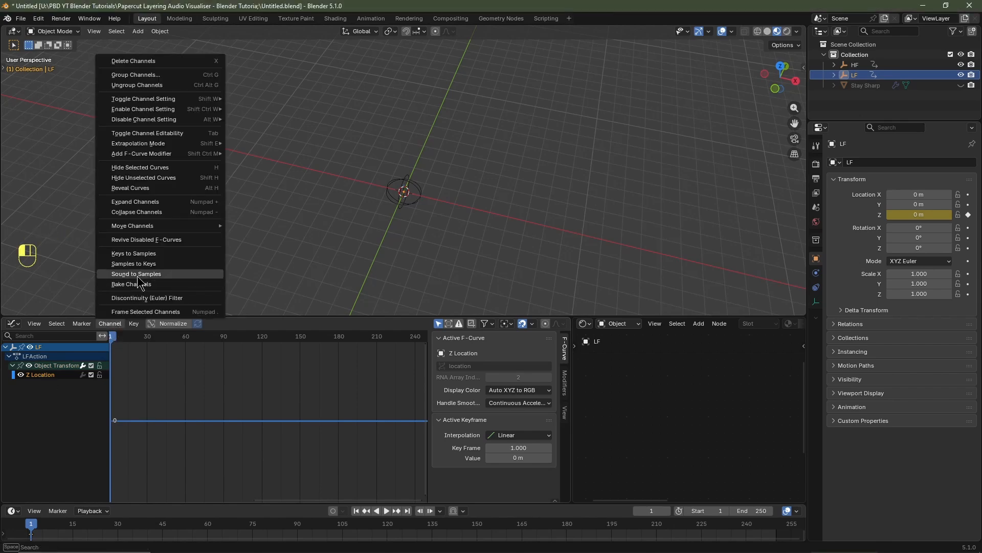
click(136, 274)
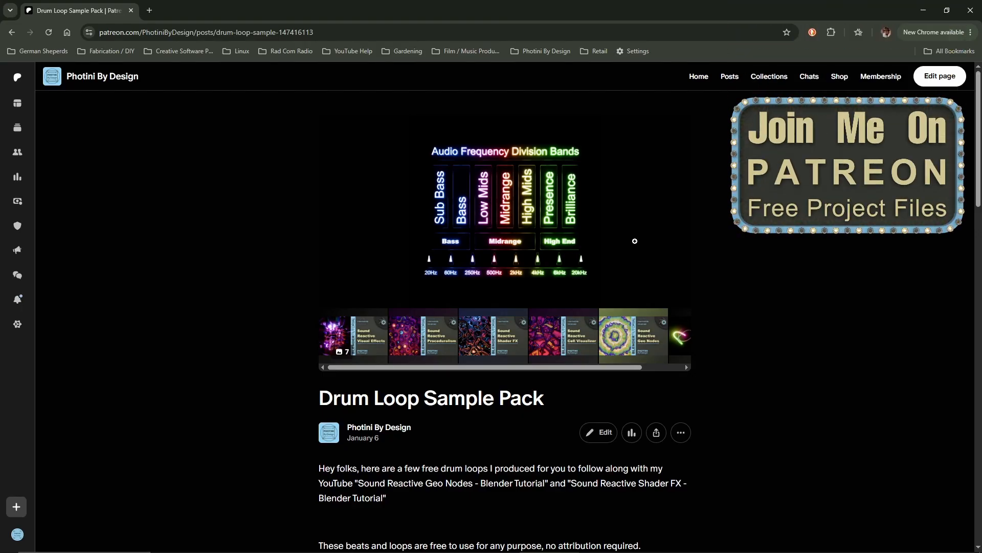
scroll(635, 241, down, 8)
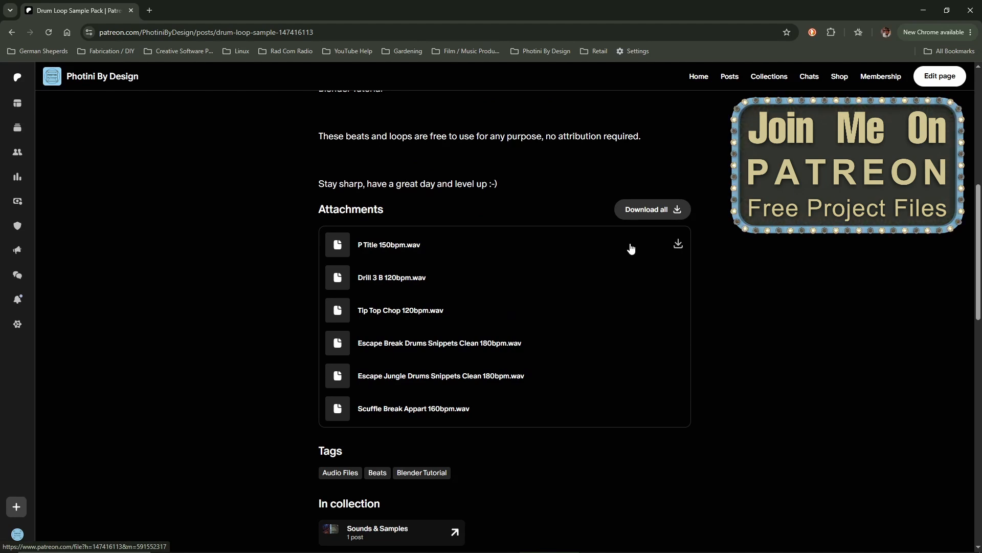
mouse_move(373, 414)
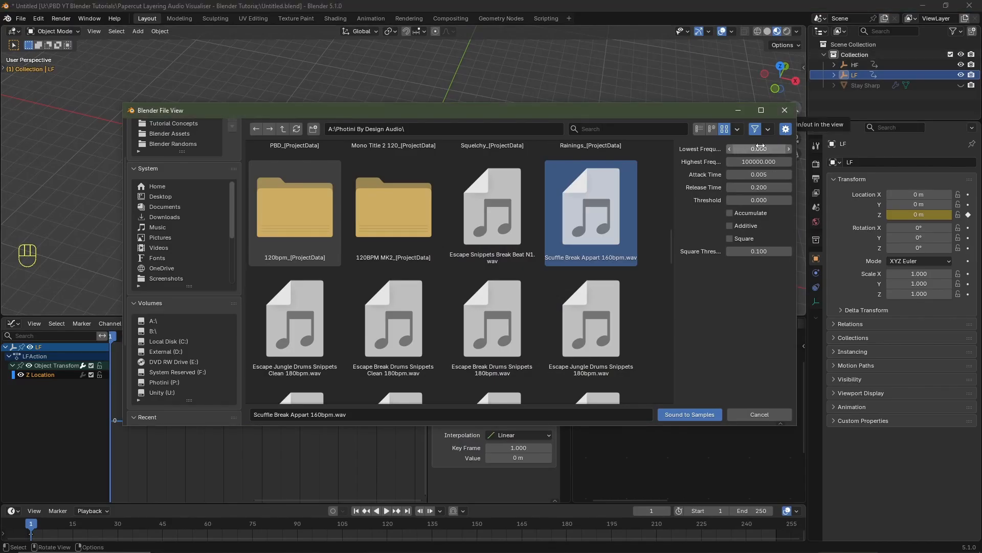
click(760, 147)
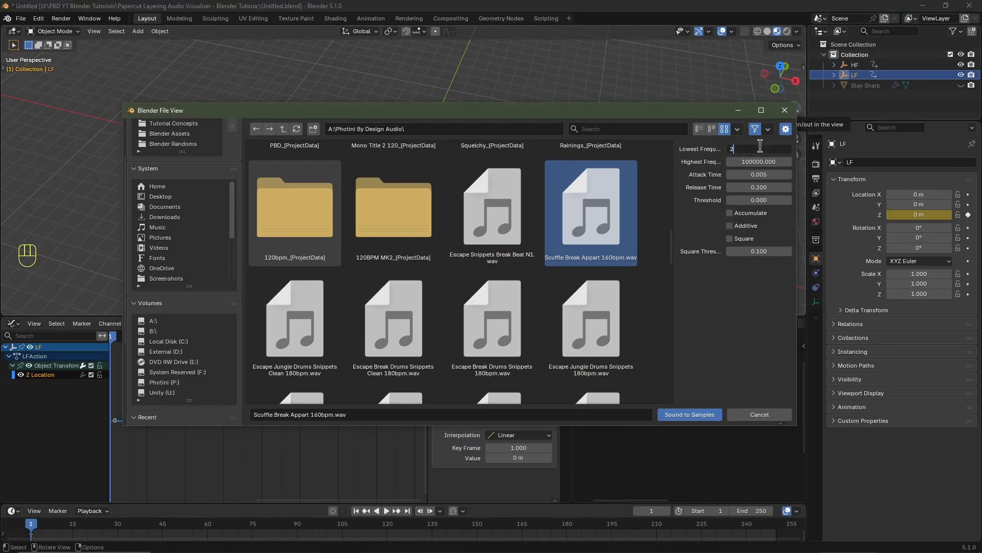
text(20)
key(Tab)
text(100)
key(Return)
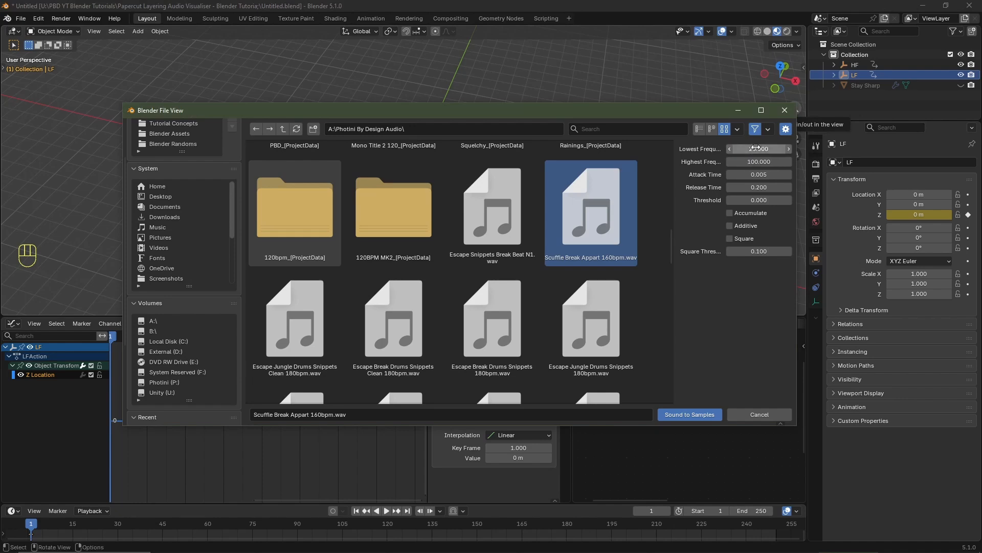
click(730, 213)
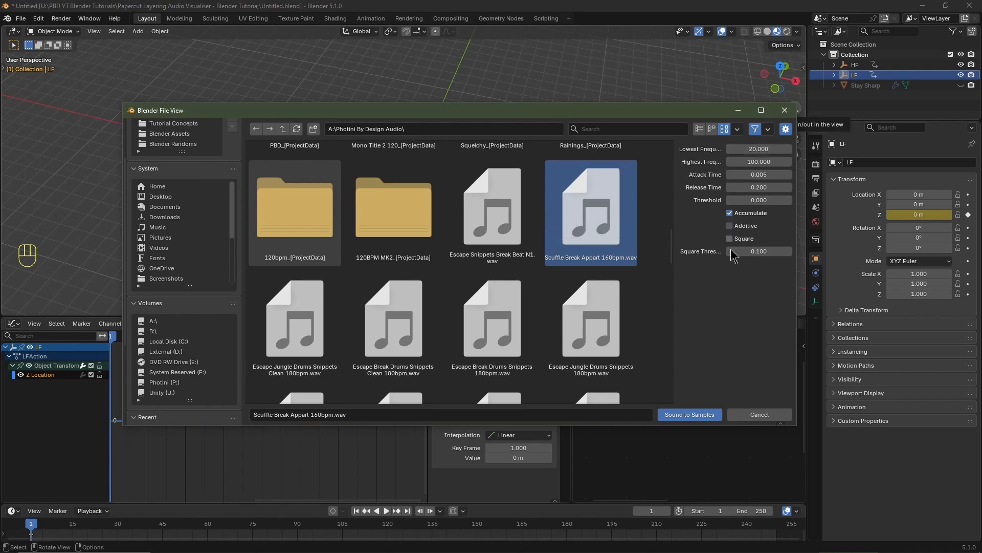
click(701, 414)
ctrl+middle_drag(327, 434, 286, 437)
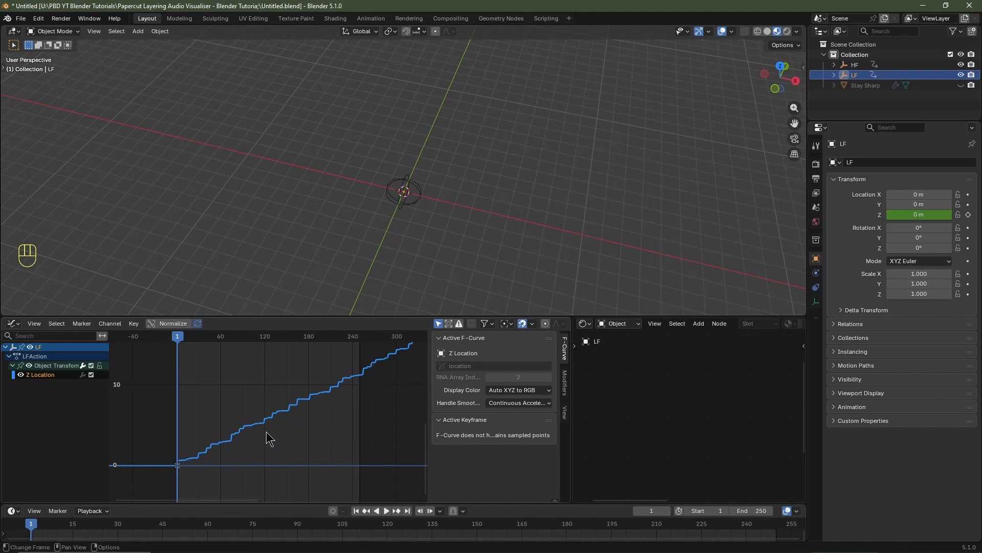
Step: Bake Scuffle Break Appart 160bpm.wav to HF's Z Location using Sound to Samples, with lowest frequency 500, highest frequency 4000 and Accumulate kept on
click(855, 65)
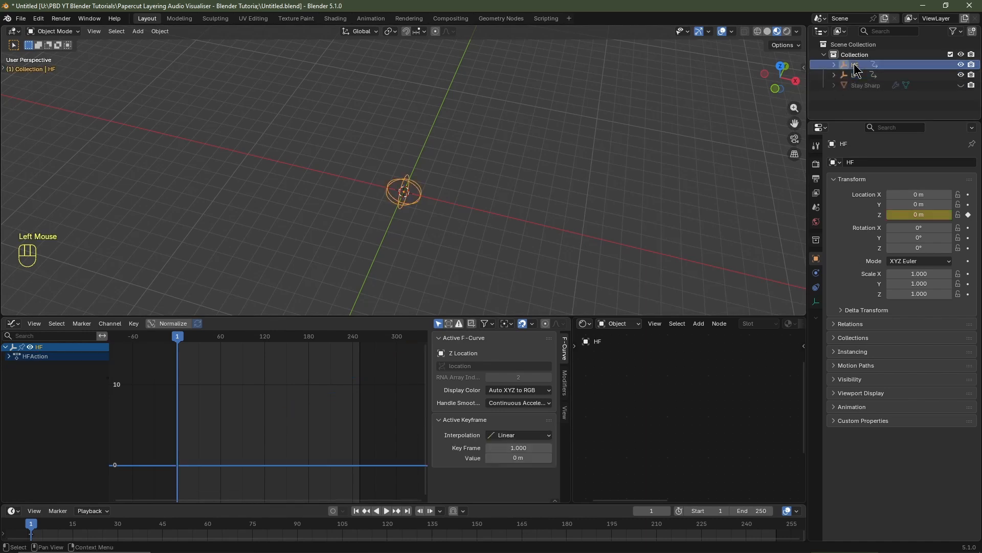
click(10, 356)
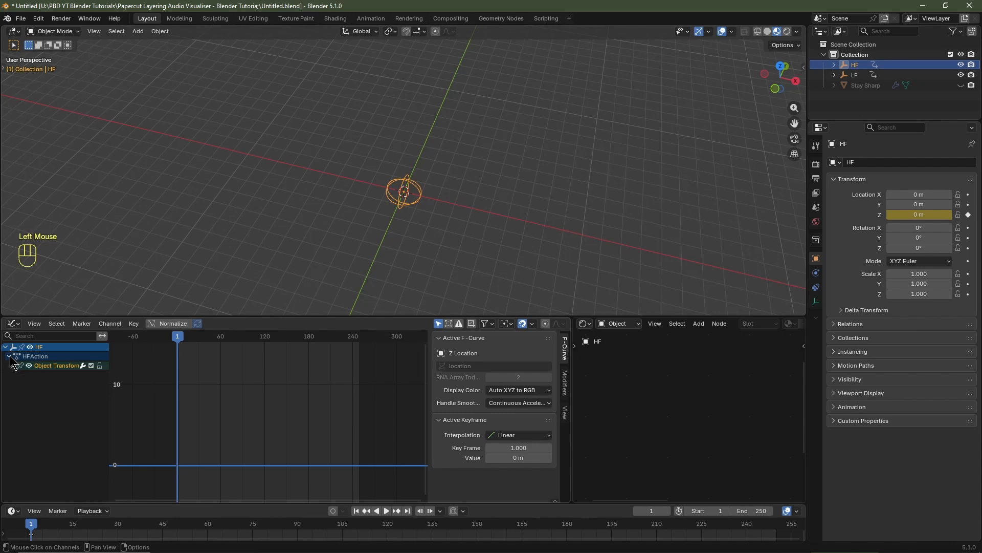
click(12, 365)
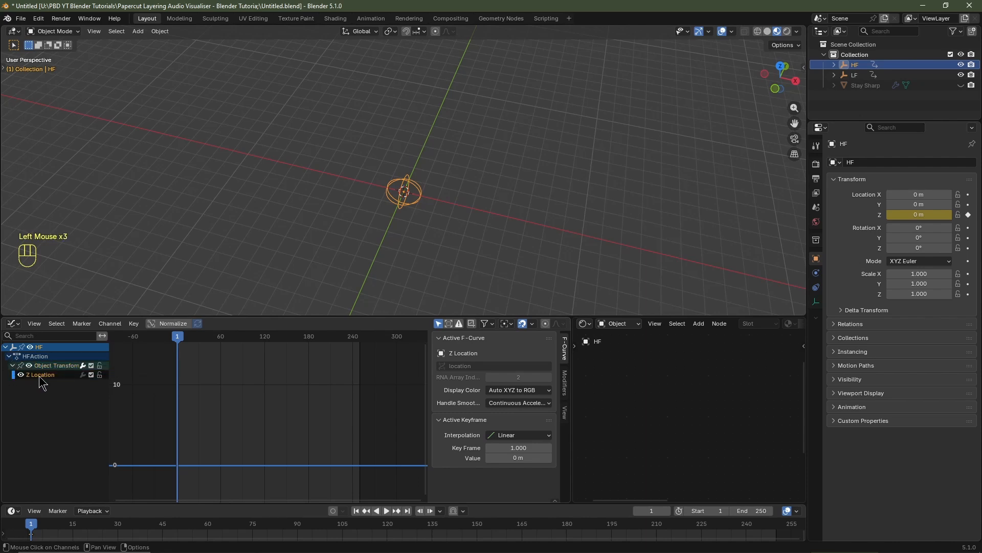
click(110, 323)
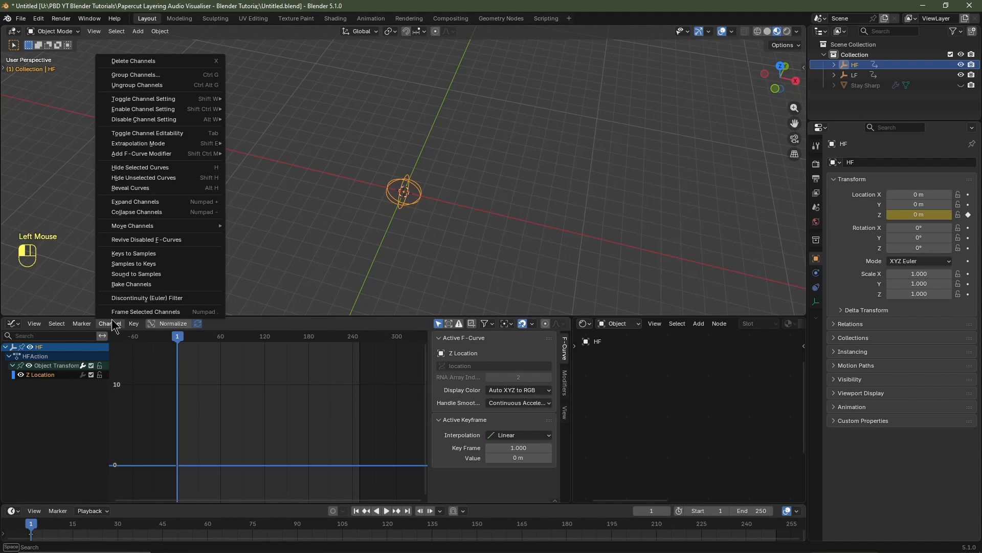
click(137, 274)
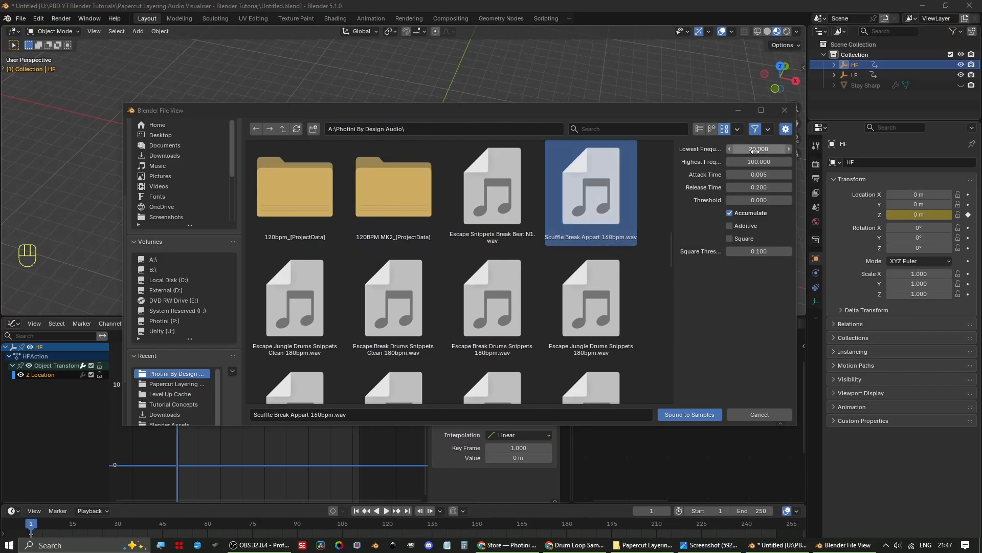
click(755, 149)
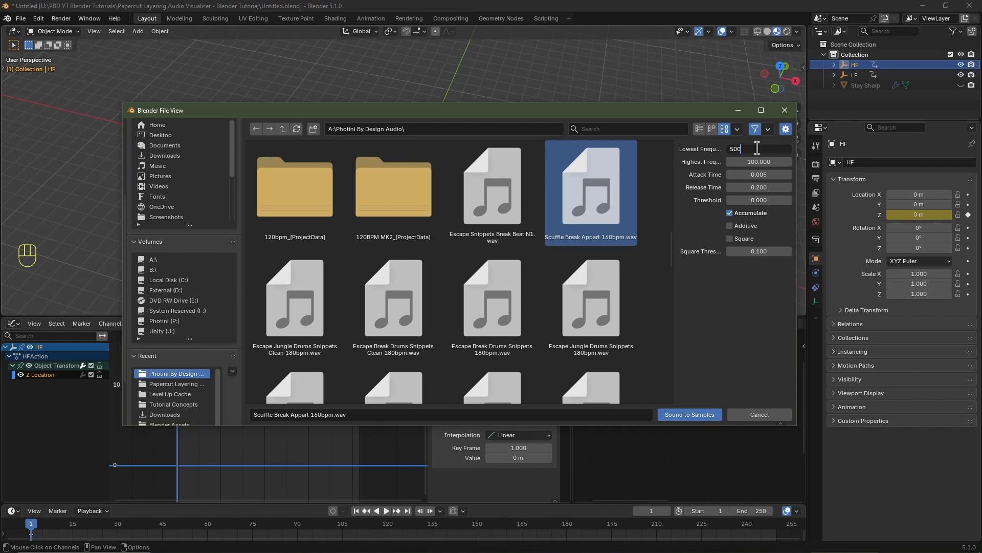
text(500)
key(Tab)
text(4)
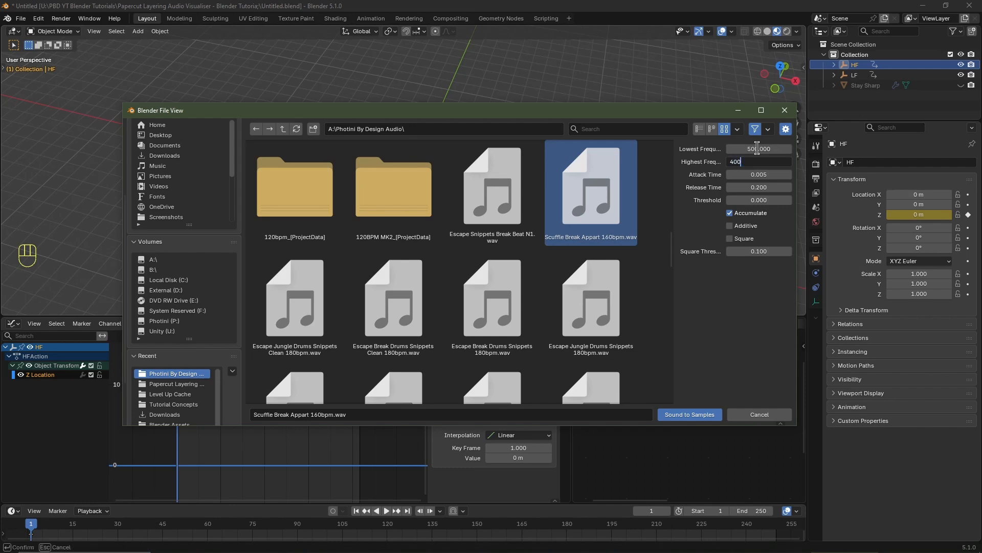
key(Return)
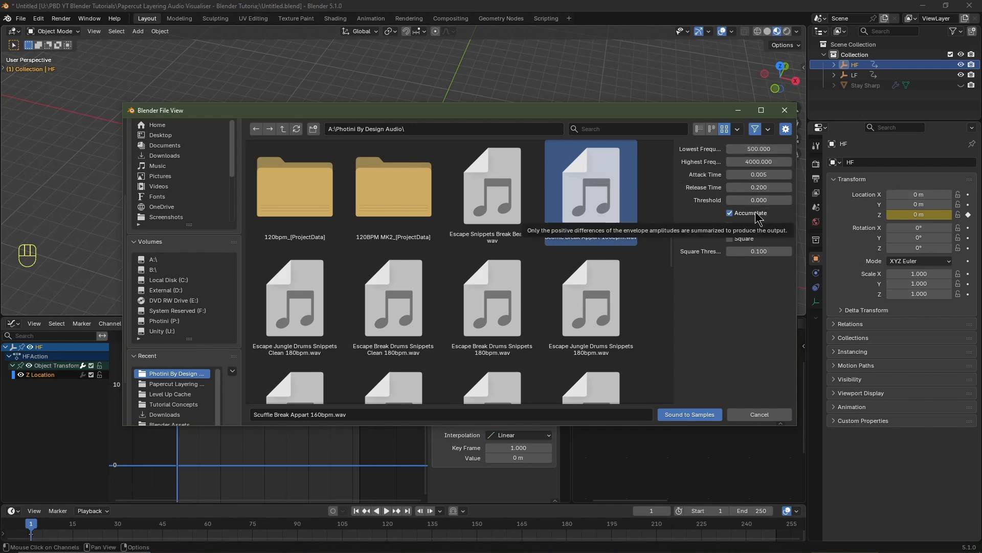
click(700, 414)
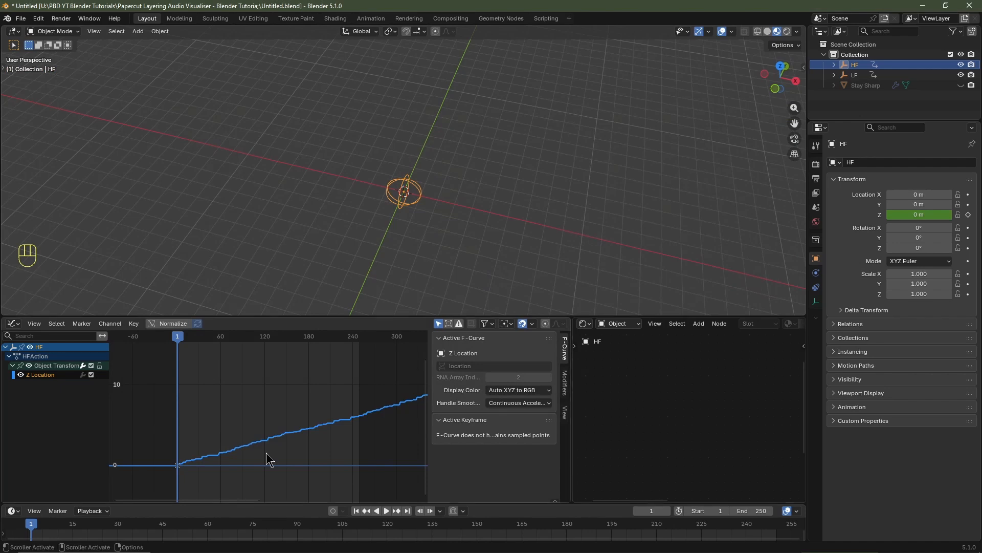
Step: Play the animation to check how the LF and HF empties move, and return to frame 1
scroll(395, 258, up, 2)
key(space)
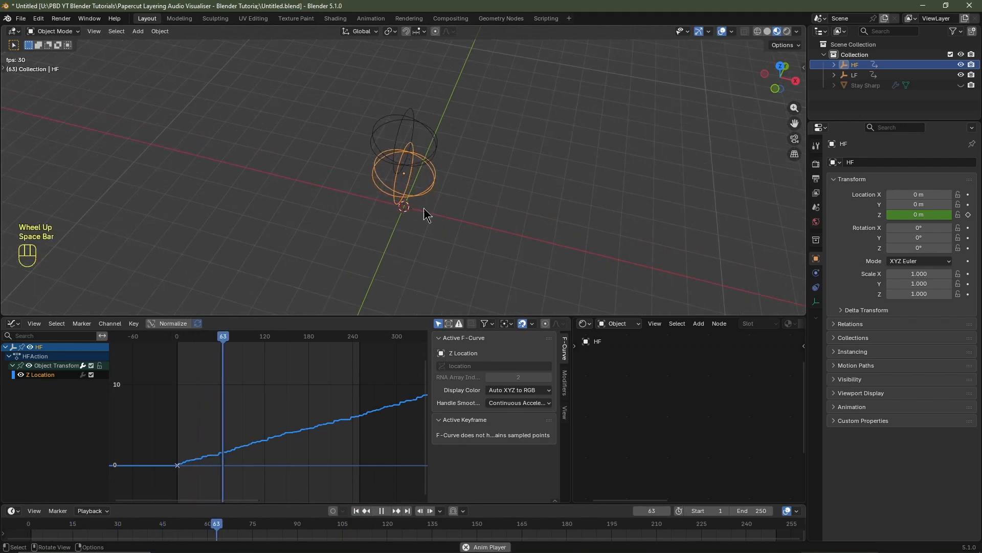
key(space)
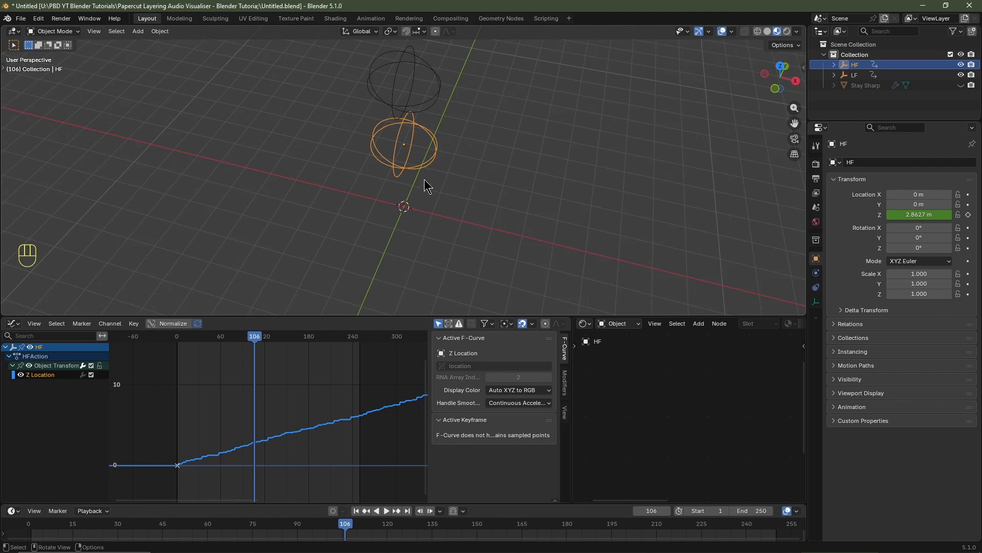
click(357, 511)
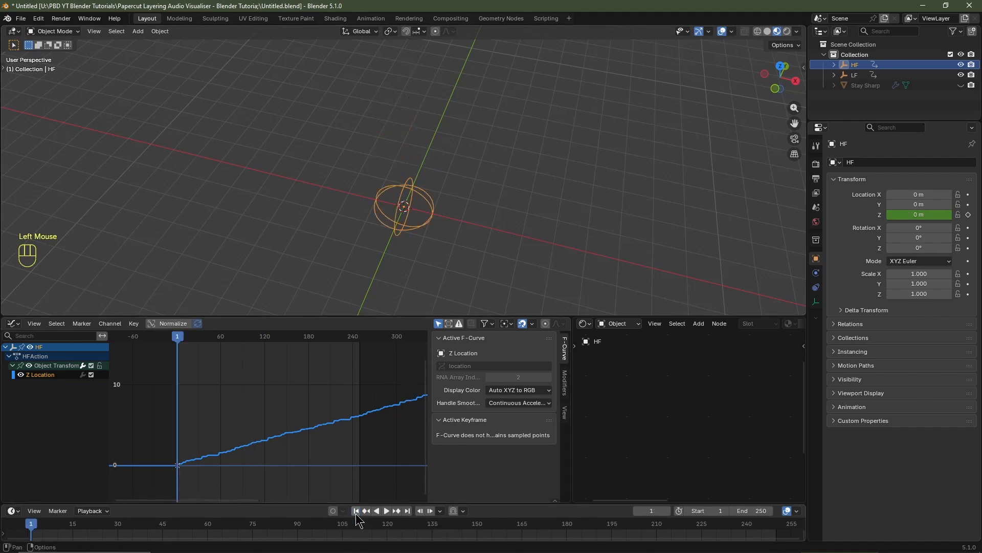
Step: Change the Graph Editor area to the Video Sequencer and assign the existing Scene to it
click(15, 330)
click(44, 435)
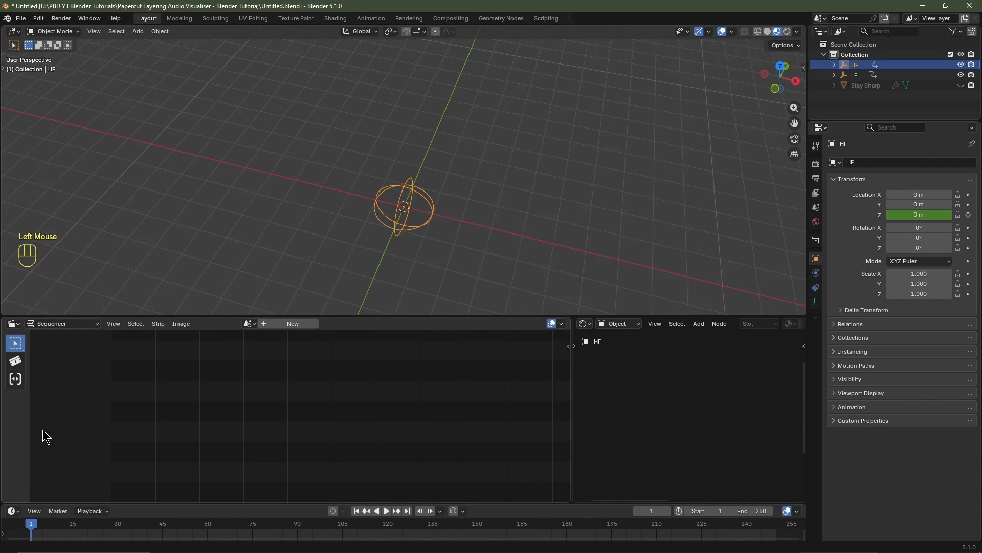
click(248, 325)
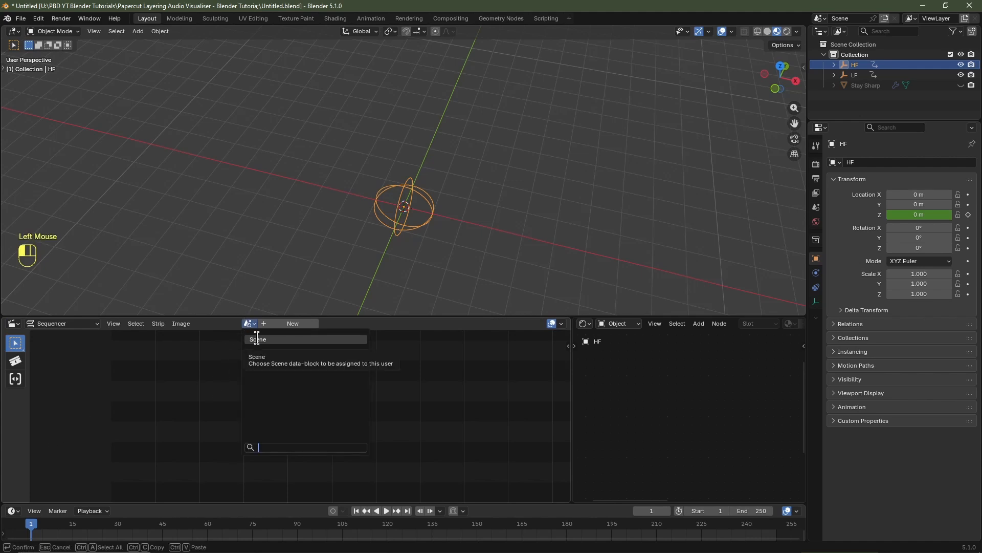
click(257, 340)
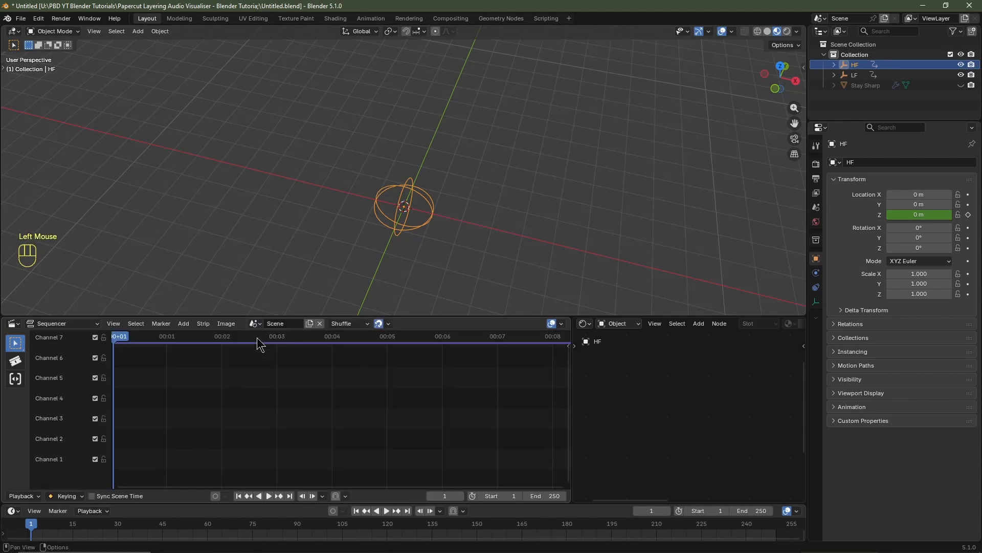
Step: Add Scuffle Break Appart 160bpm.wav as a sound strip on Channel 1, starting at frame 1
key(shift+a)
click(294, 434)
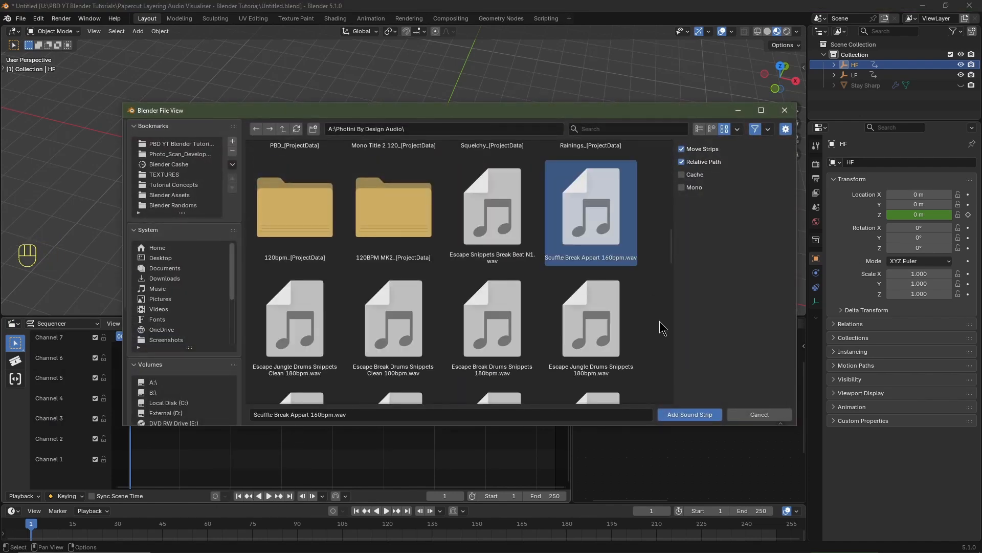
click(694, 414)
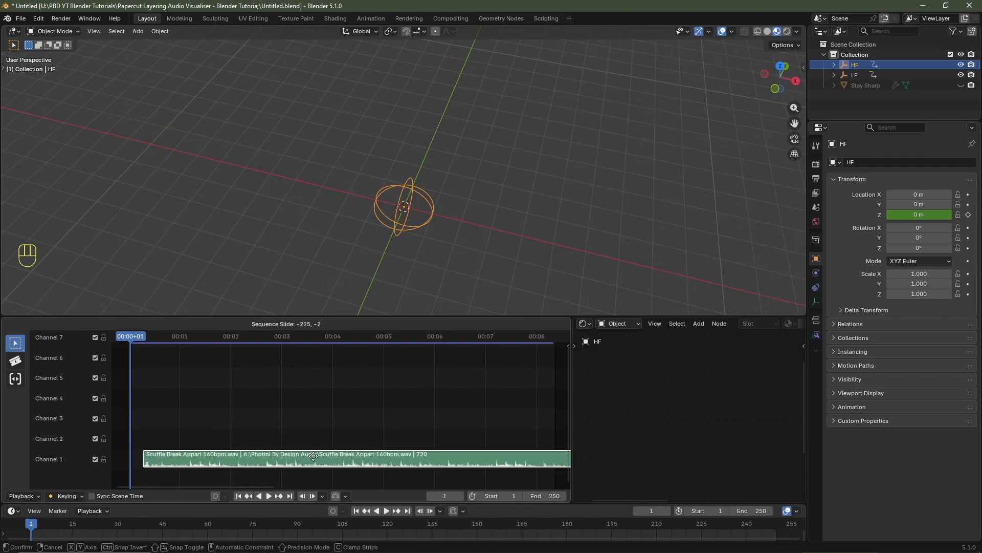
scroll(410, 457, up, 8)
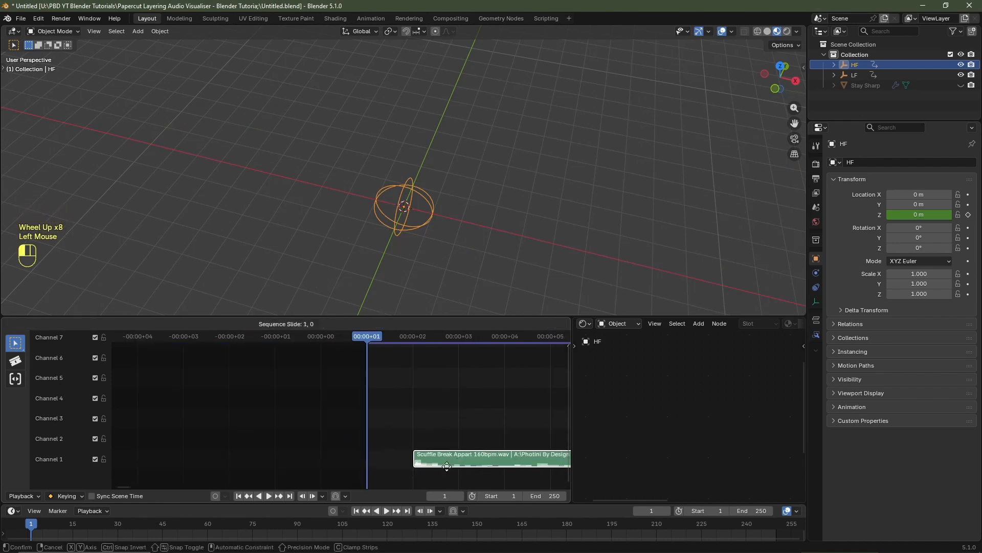
click(431, 458)
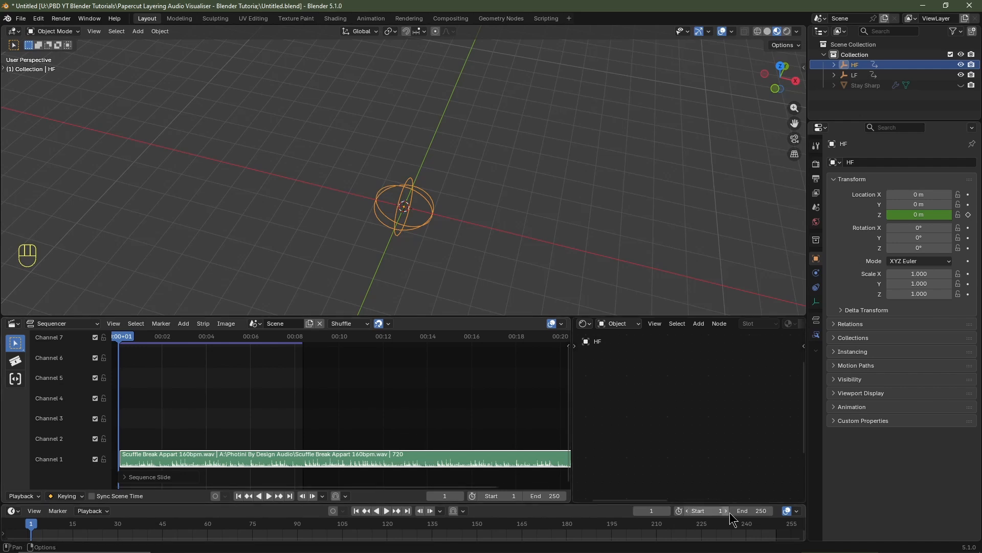
Step: Set the scene's end frame to 360
click(758, 510)
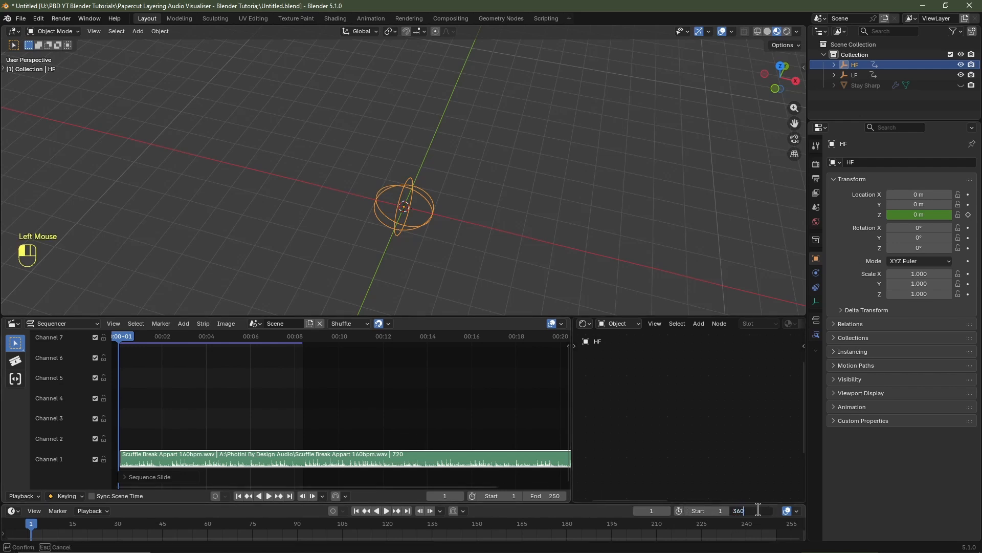
text(360)
key(Return)
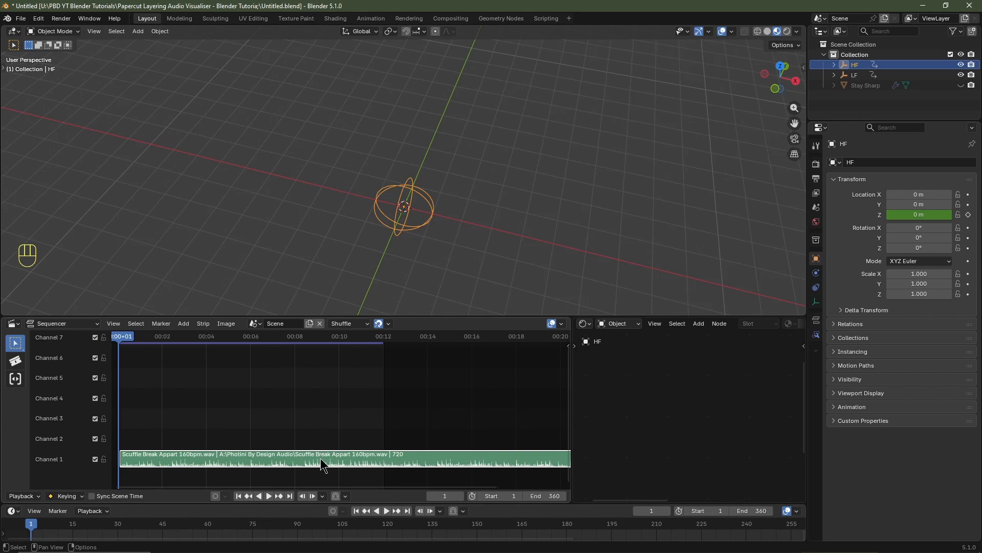
Step: Change the Video Sequencer area to the Geometry Node Editor, and unhide and select the Stay Sharp object
click(13, 324)
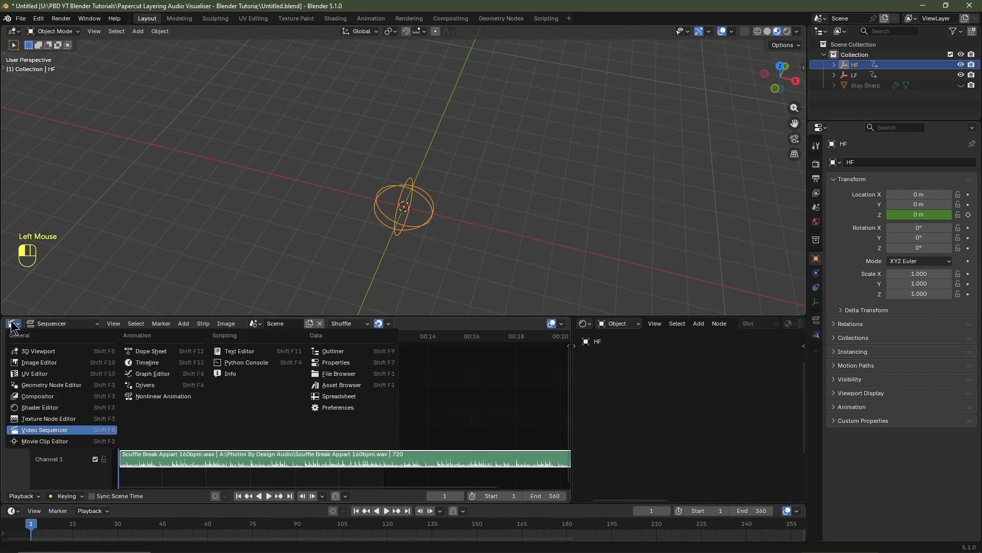
click(51, 385)
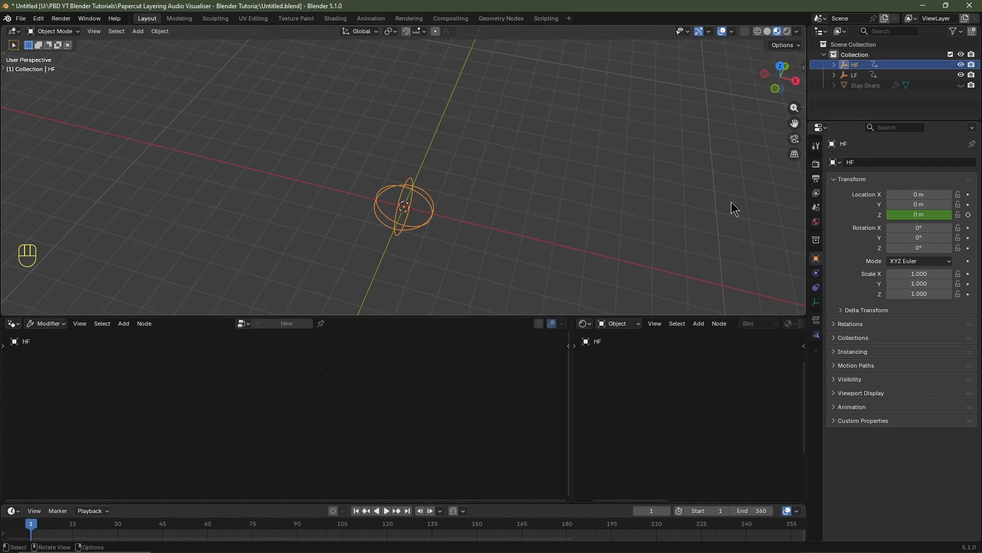
click(961, 85)
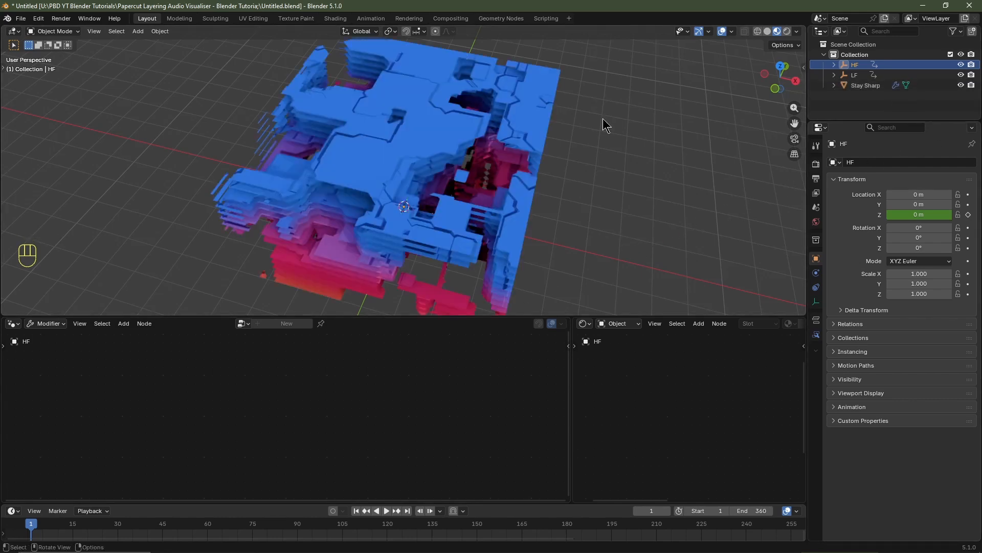
click(437, 143)
Step: Insert a Store Named Attribute node on the link between Group Input and Group Output
key(shift+a)
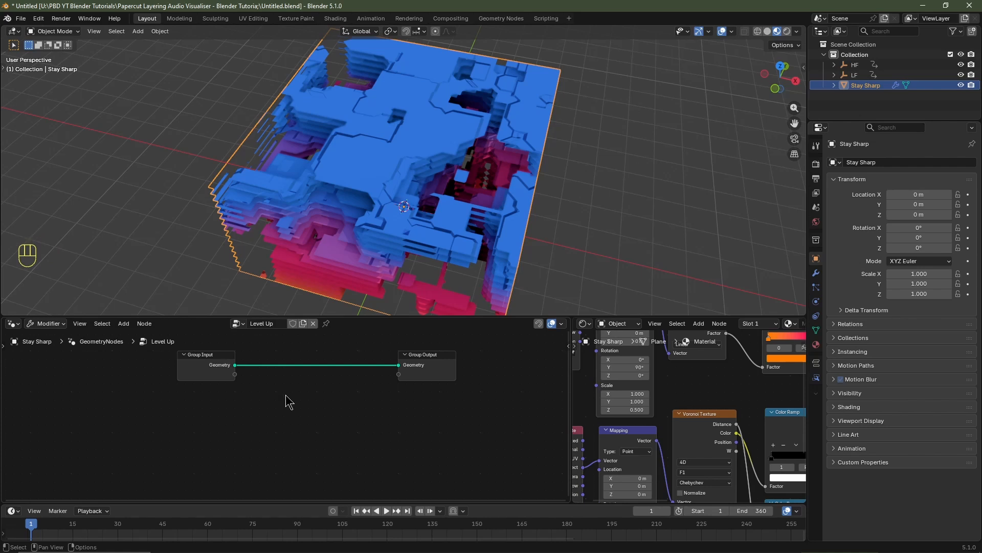
key(shift+a)
mouse_move(285, 392)
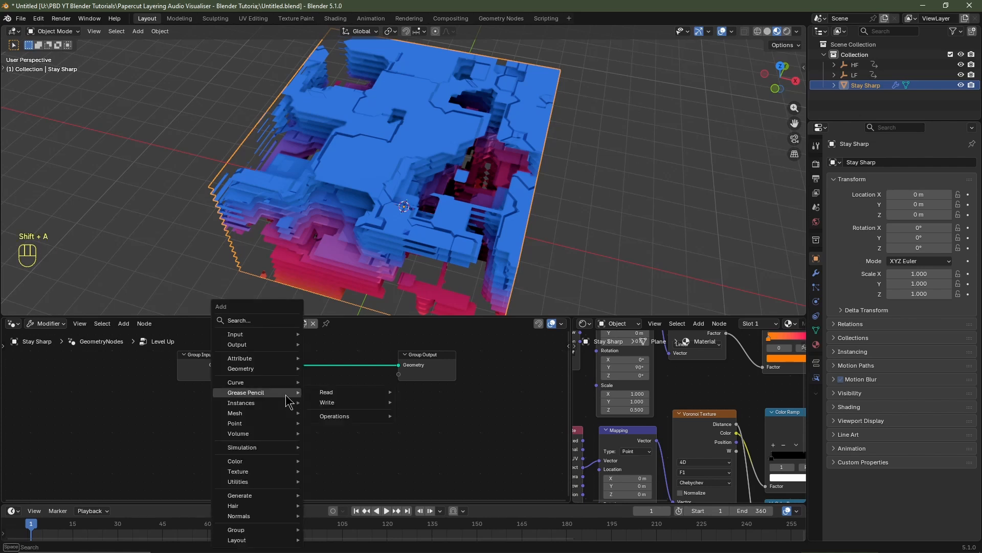
text(sto)
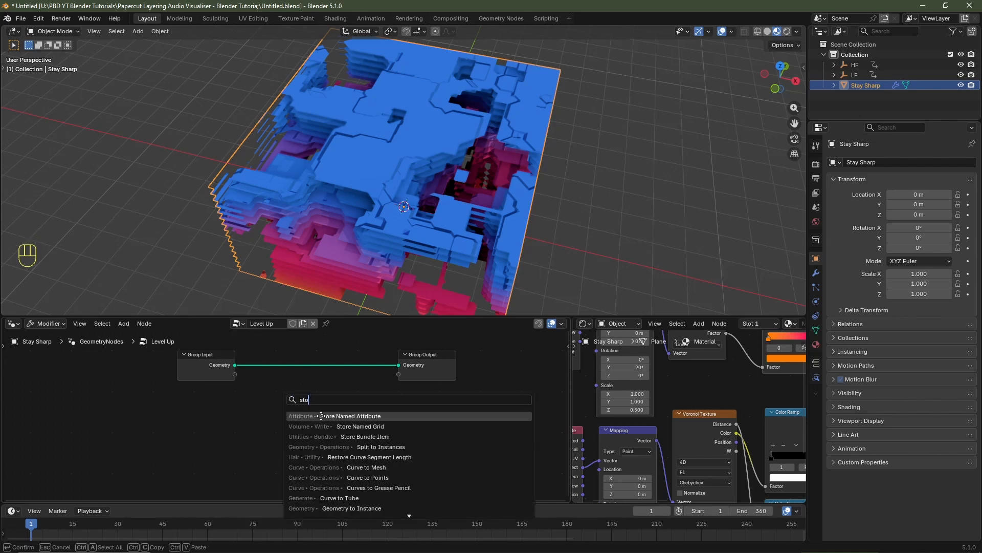
click(321, 415)
click(261, 350)
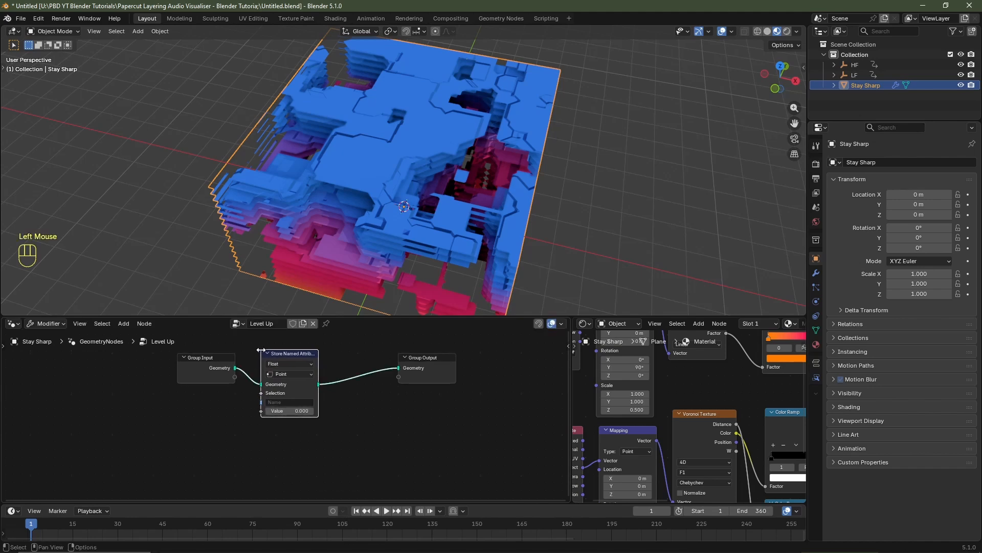
Step: Duplicate the Store Named Attribute node into the chain before Group Output, and enlarge the node editor area
key(shift+d)
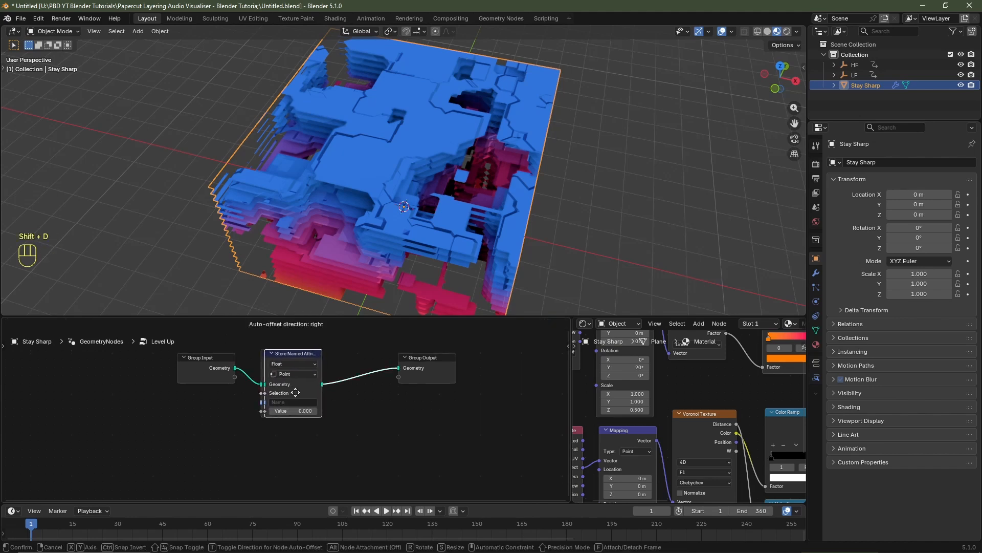
click(365, 395)
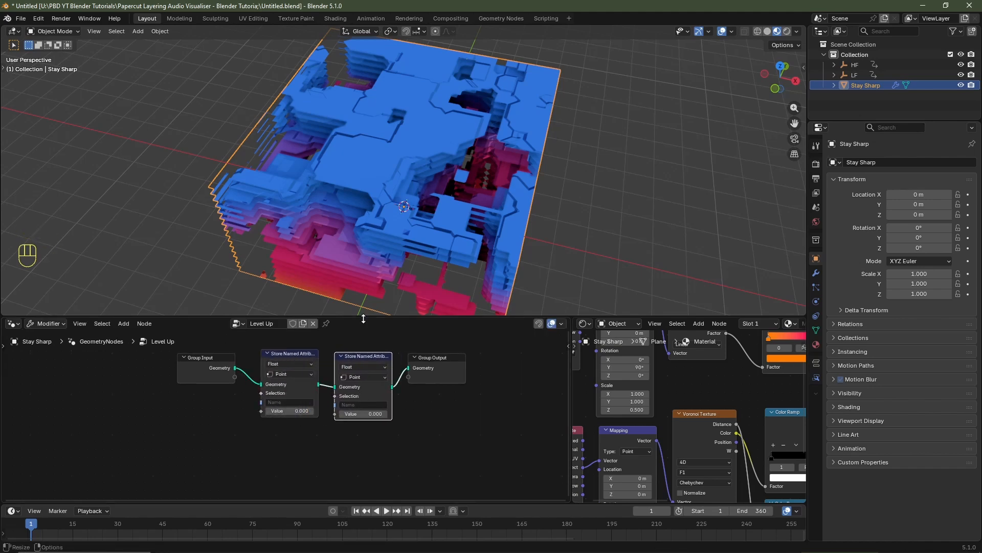
drag(363, 318, 363, 207)
scroll(401, 397, up, 2)
middle_drag(401, 397, 359, 412)
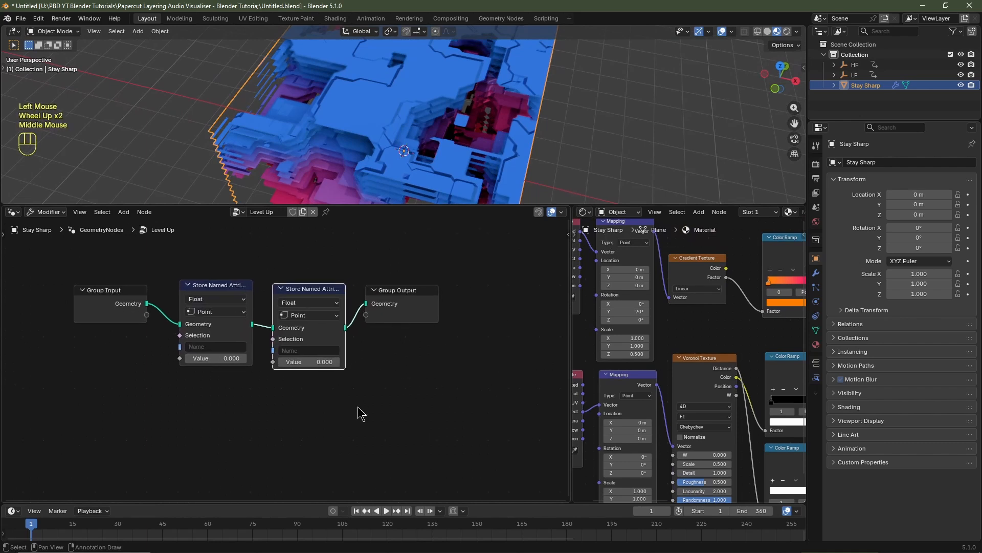
Step: Insert a Set Material node after the second Store Named Attribute node and expose its Material input on Group Input
key(shift+a)
mouse_move(348, 403)
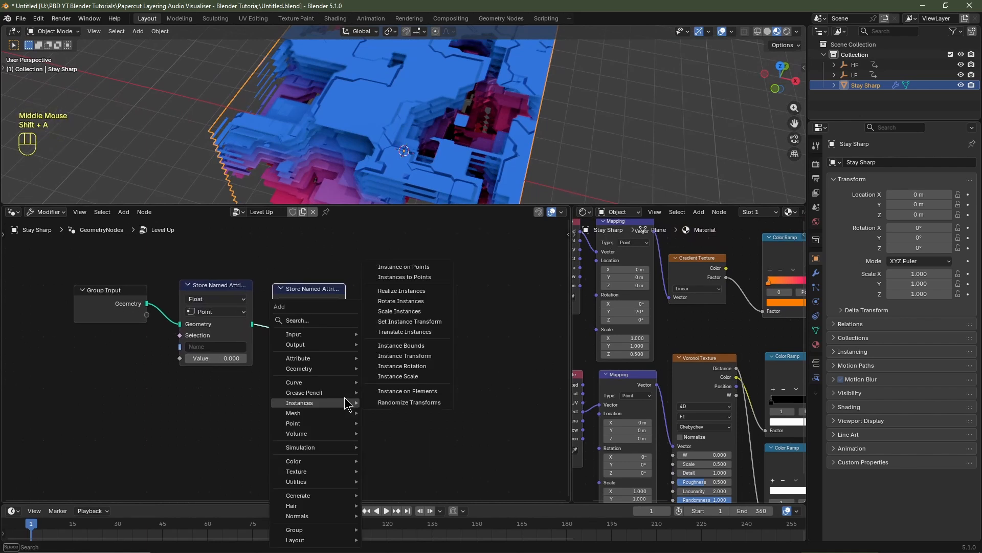
text(set)
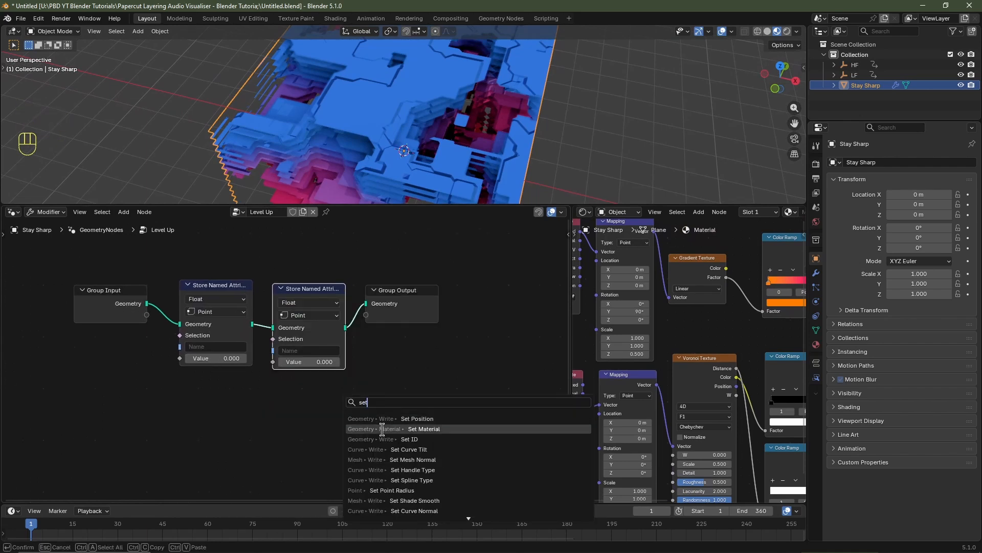
click(382, 428)
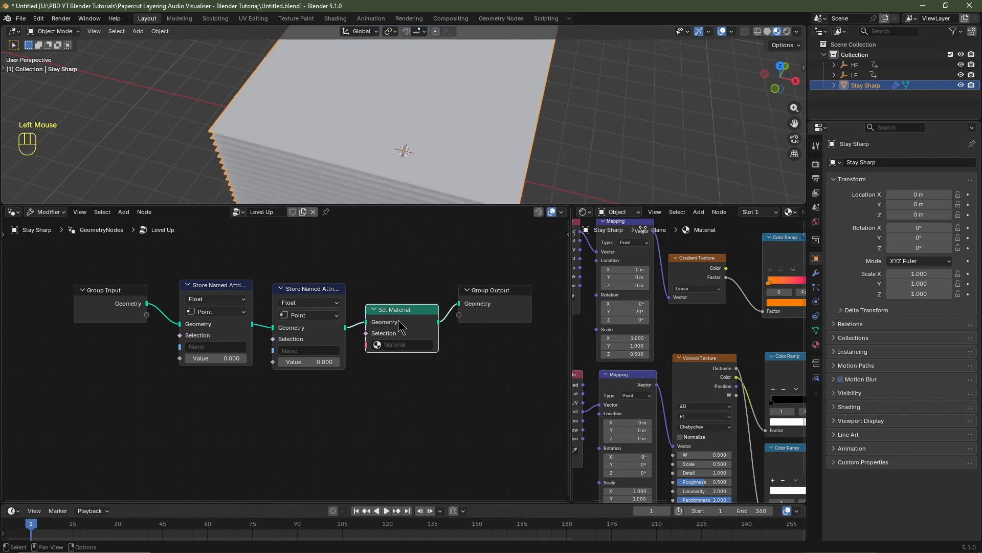
click(365, 346)
drag(364, 382, 146, 315)
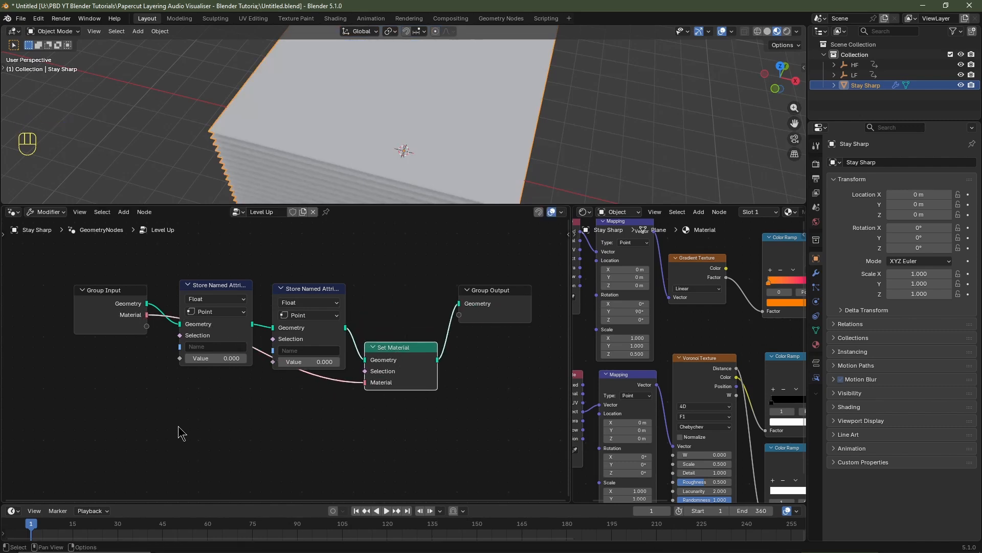
Step: Assign the existing Material to the Material input of the Level Up geometry nodes modifier
click(816, 275)
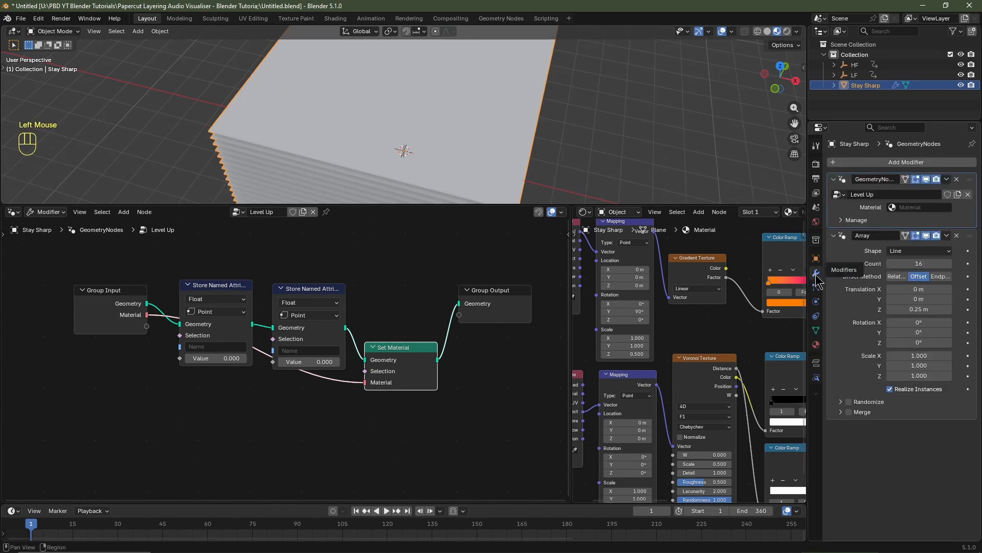
click(914, 207)
click(901, 224)
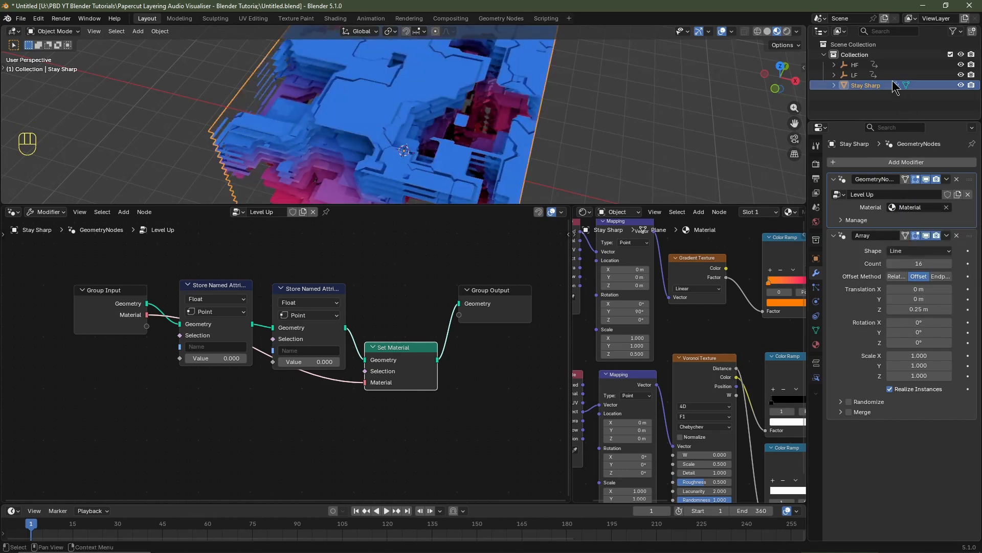
Step: Bring the LF and HF empties into the Level Up node tree as Object Info nodes
drag(860, 79, 81, 404)
scroll(215, 403, down, 4)
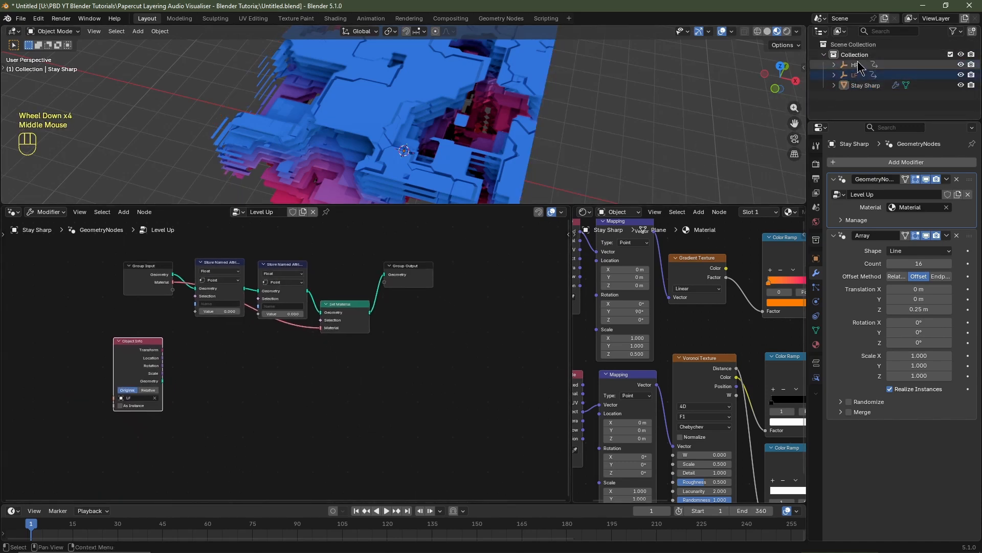
drag(853, 65, 132, 459)
scroll(128, 373, up, 3)
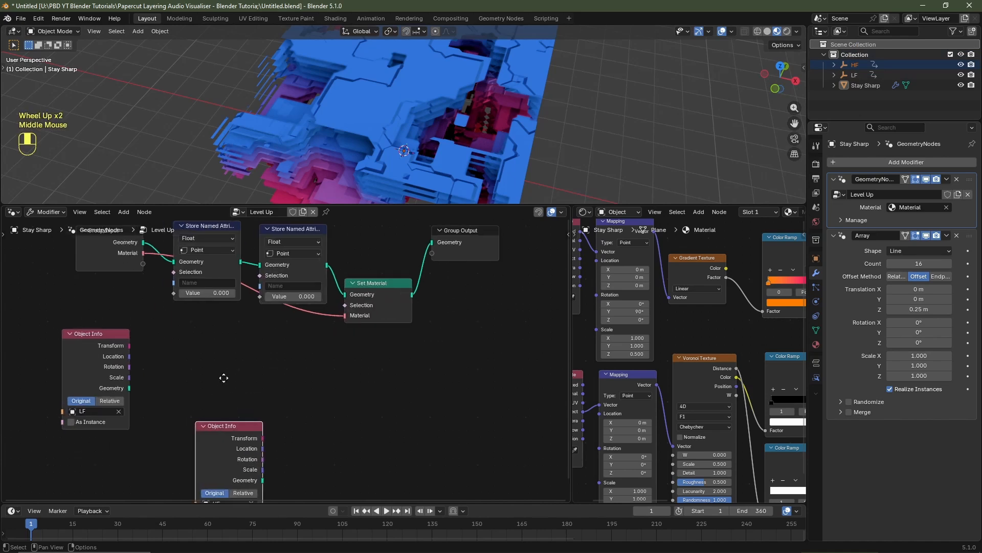
Step: Add a Separate XYZ node fed by LF's Location, and link its Z output to the first Store Named Attribute's Value
key(shift+a)
mouse_move(128, 375)
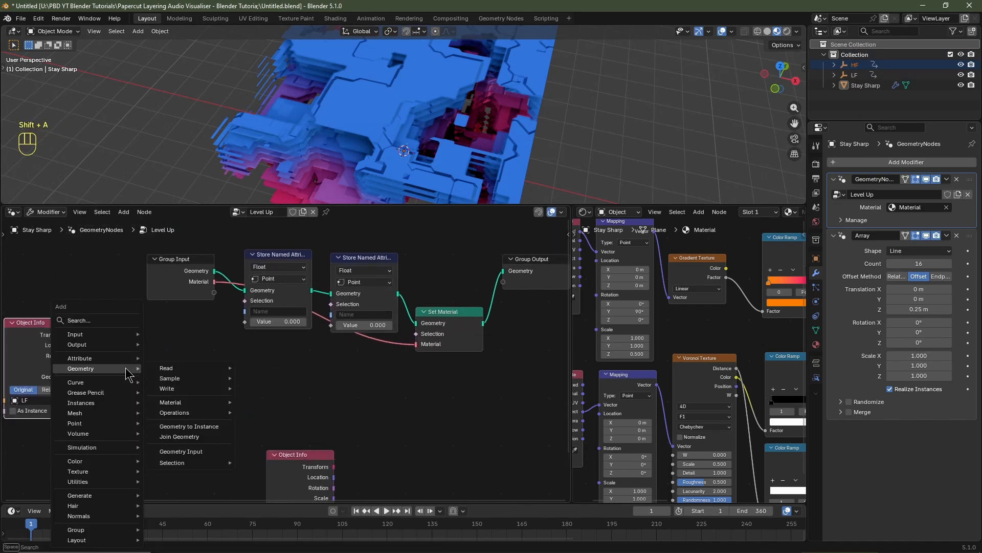
text(sep)
key(Return)
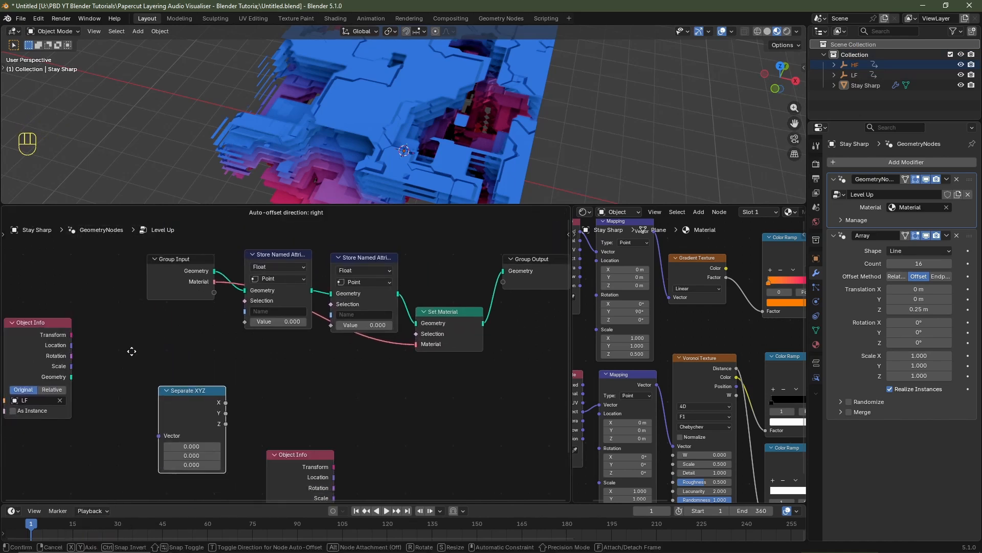
click(114, 330)
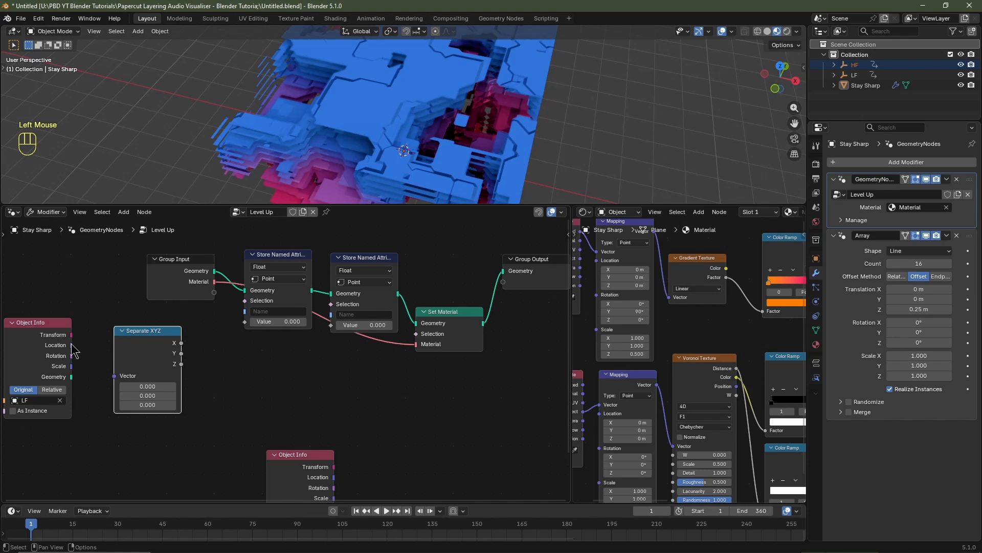
drag(71, 345, 118, 385)
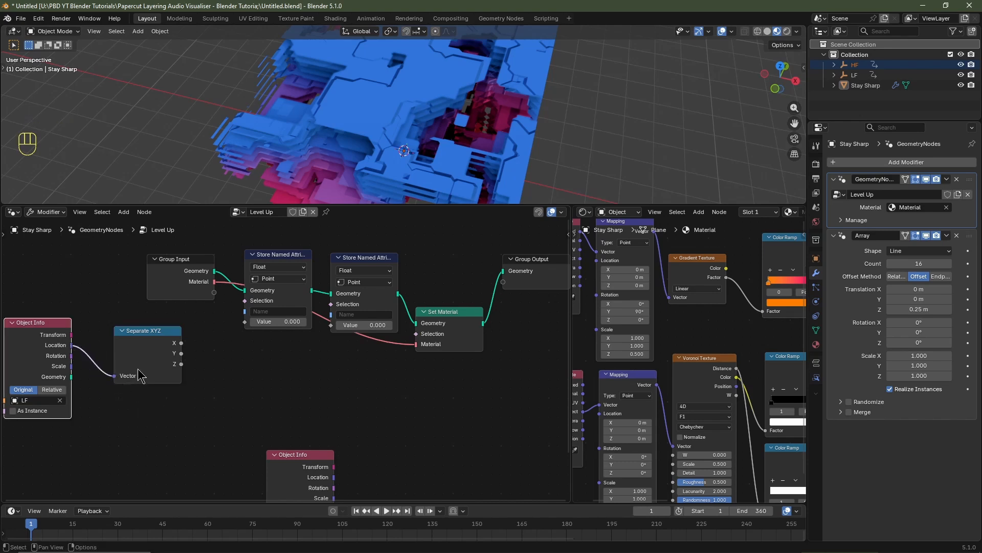
drag(181, 364, 244, 333)
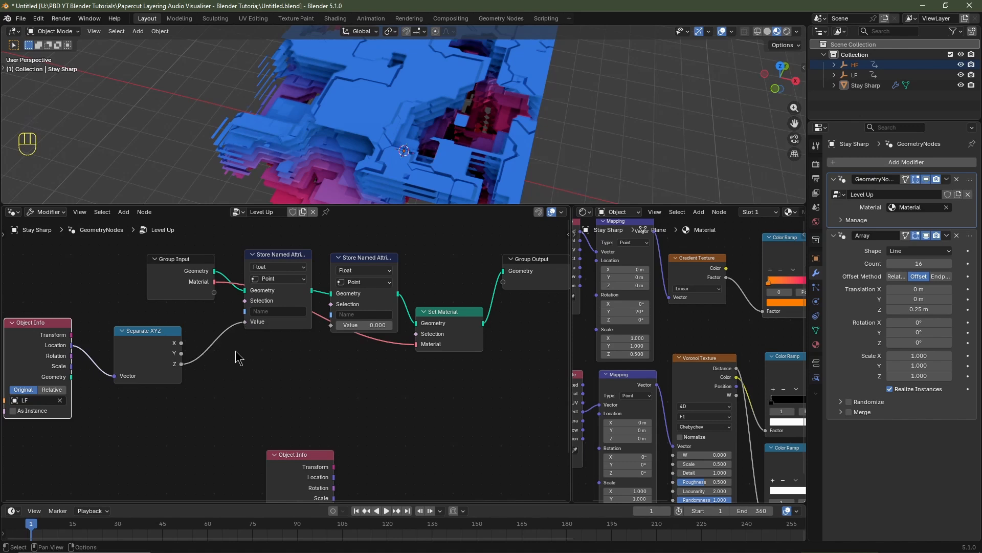
Step: Name the attribute stored by the first Store Named Attribute node LF
click(264, 311)
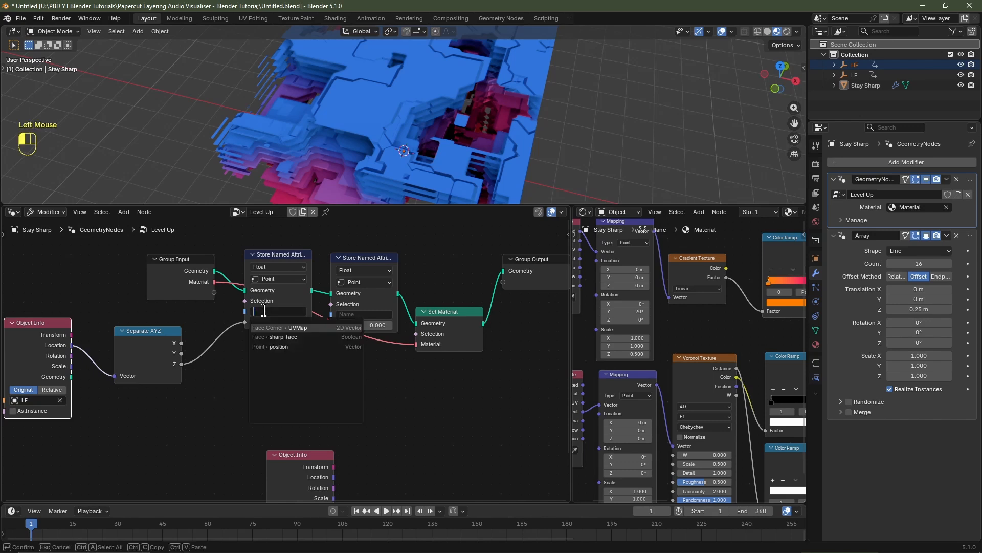
text(LF)
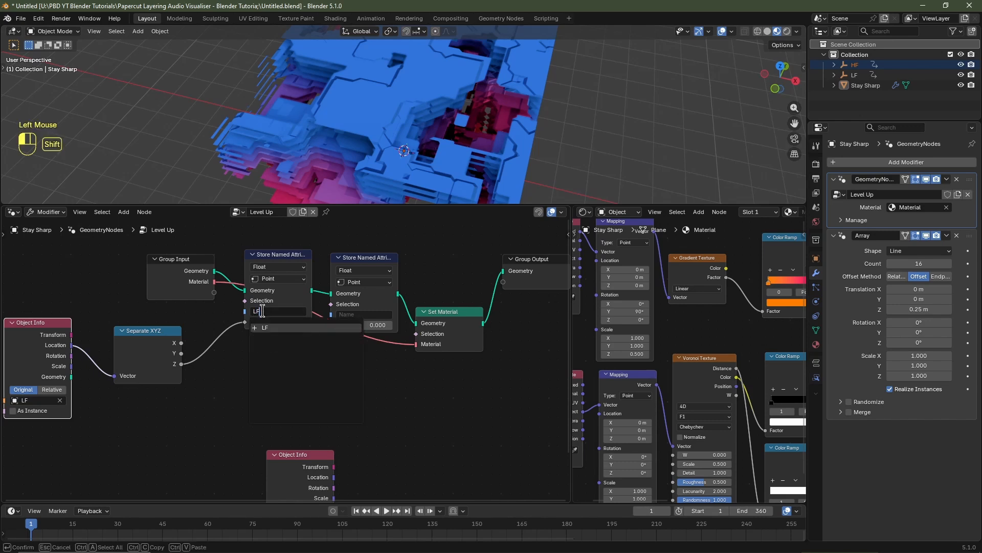
key(Return)
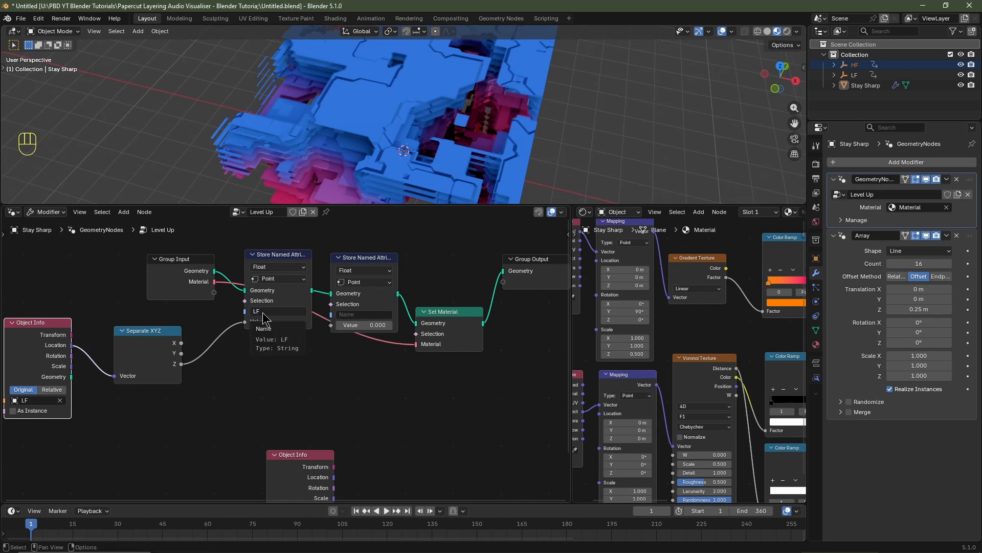
click(33, 402)
key(Escape)
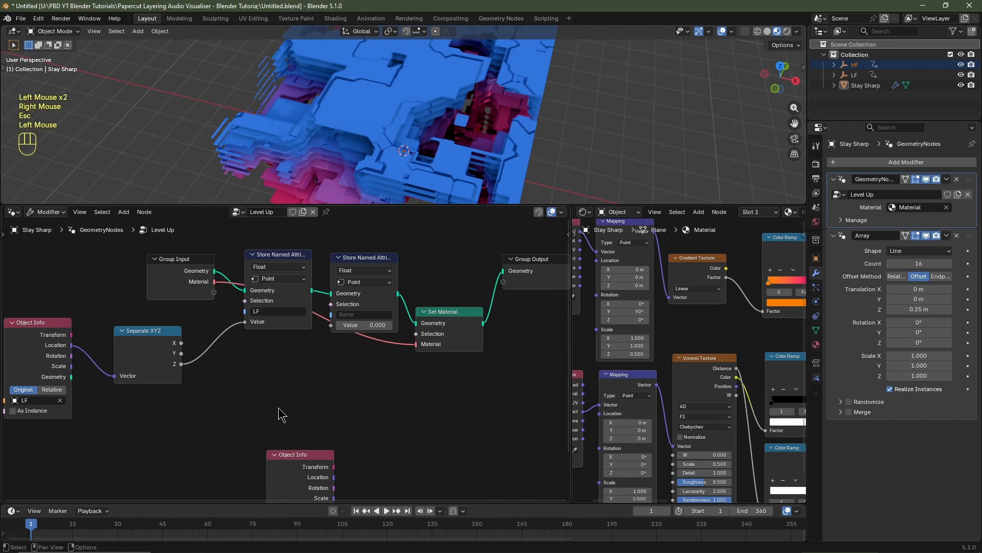
Step: Route HF's Location through a duplicated Separate XYZ node and link its Z output to the second Store Named Attribute's Value
click(290, 467)
drag(287, 466, 128, 412)
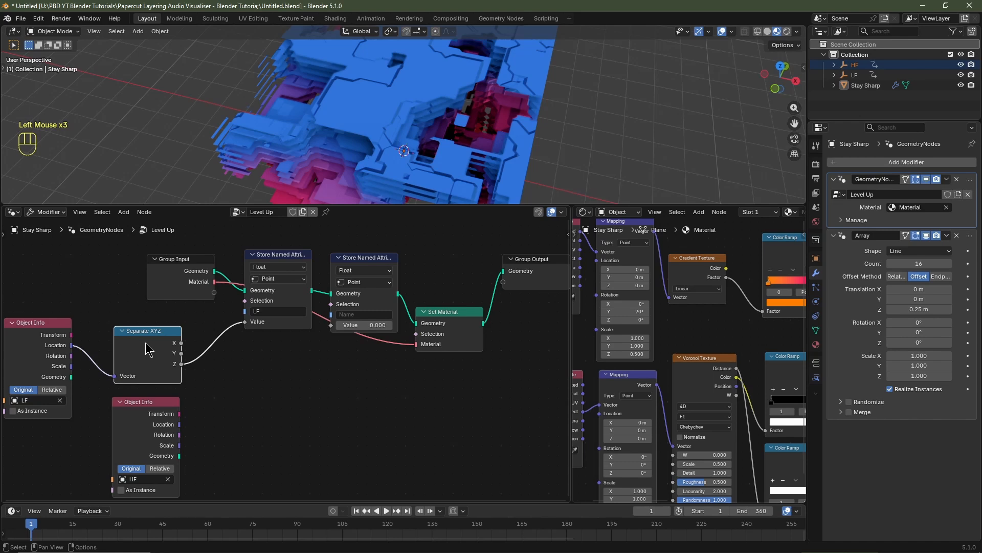
key(shift+d)
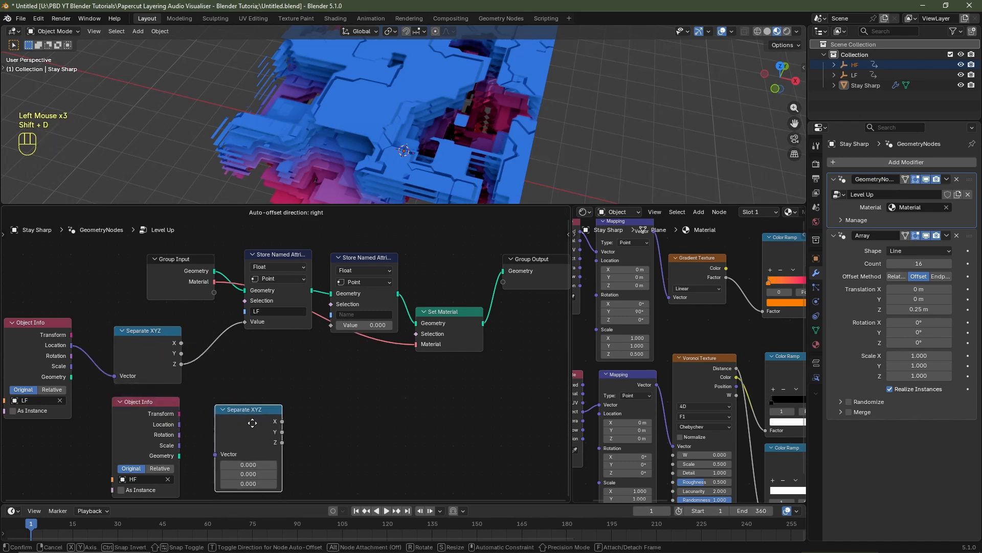
click(269, 424)
drag(179, 424, 231, 463)
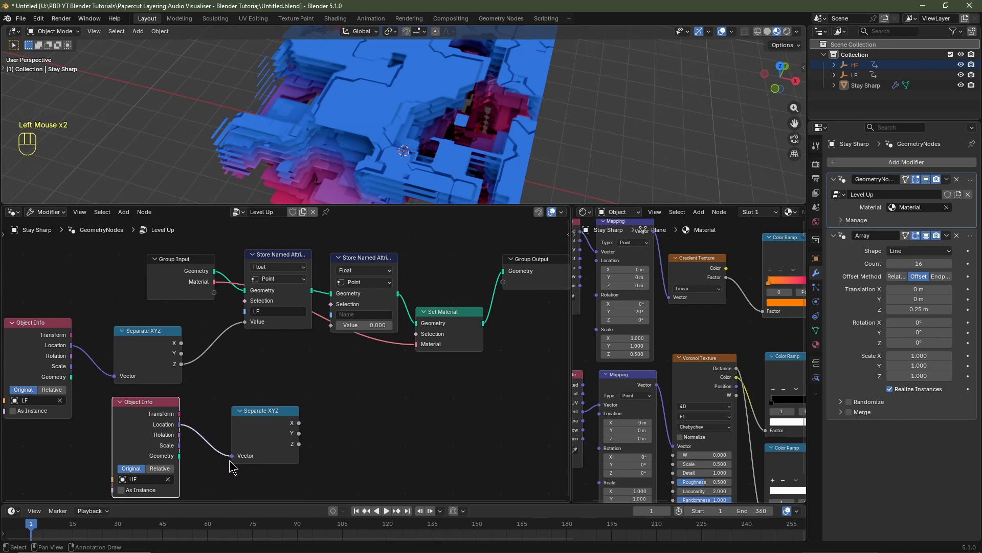
click(297, 454)
drag(299, 444, 335, 337)
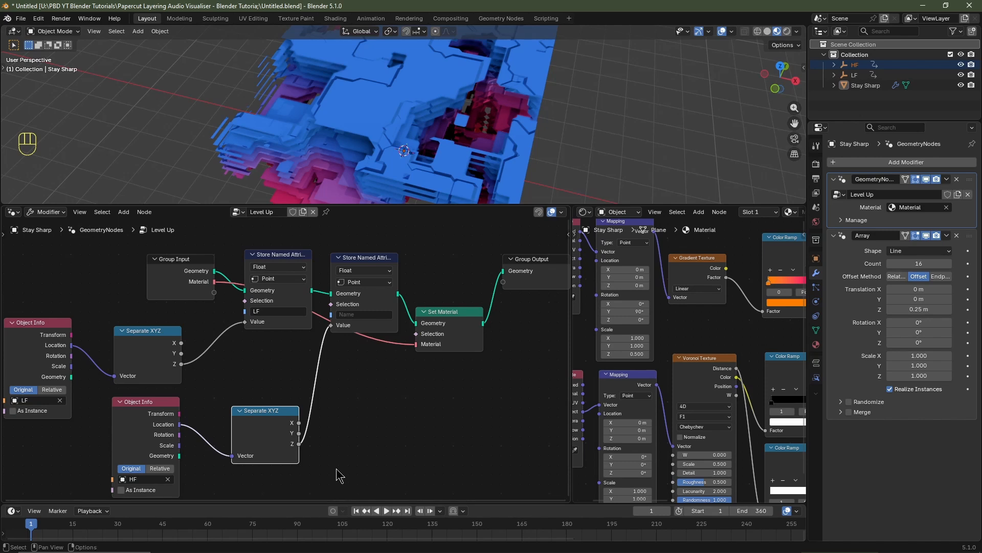
Step: Name the attribute stored by the second Store Named Attribute node HF
click(358, 314)
text(HF)
key(Return)
Step: Widen the Shader Editor area and briefly try varying the Voronoi Texture's W value, cancelling the value change
drag(571, 365, 23, 374)
scroll(28, 389, down, 2)
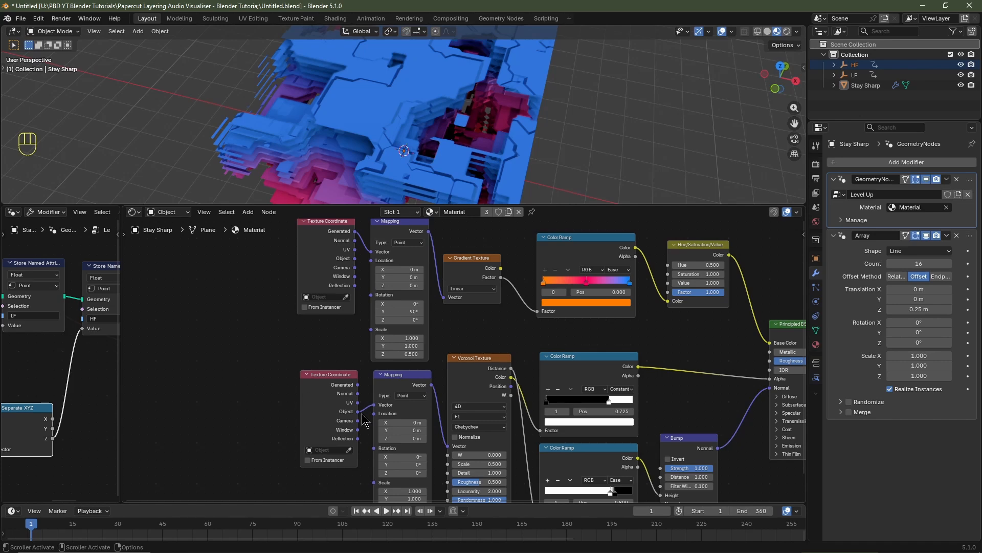
drag(490, 455, 481, 456)
right_click(481, 455)
Step: Add an Attribute node to the material beside the lower Texture Coordinate node and set its attribute name to LF
key(shift+a)
text(at)
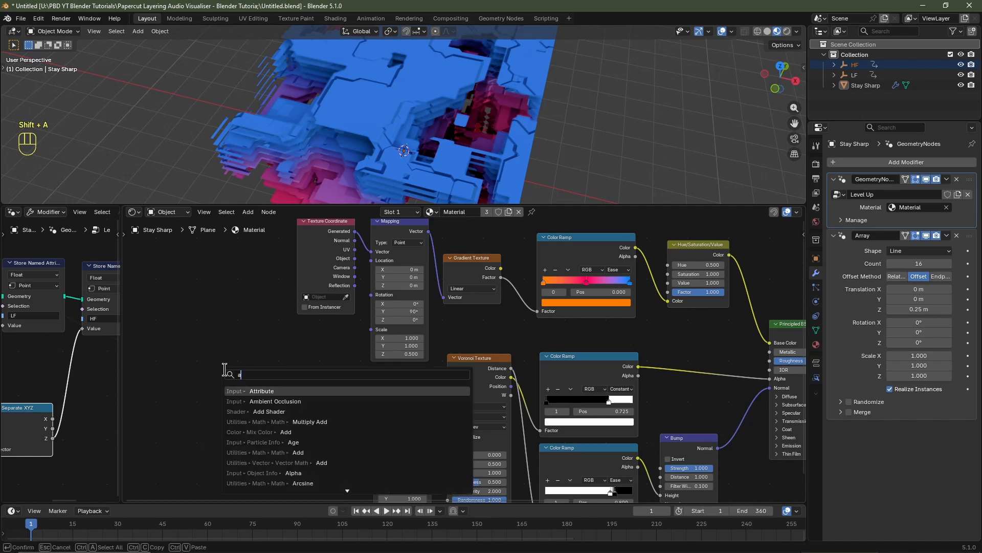
click(247, 394)
click(166, 354)
scroll(208, 399, up, 2)
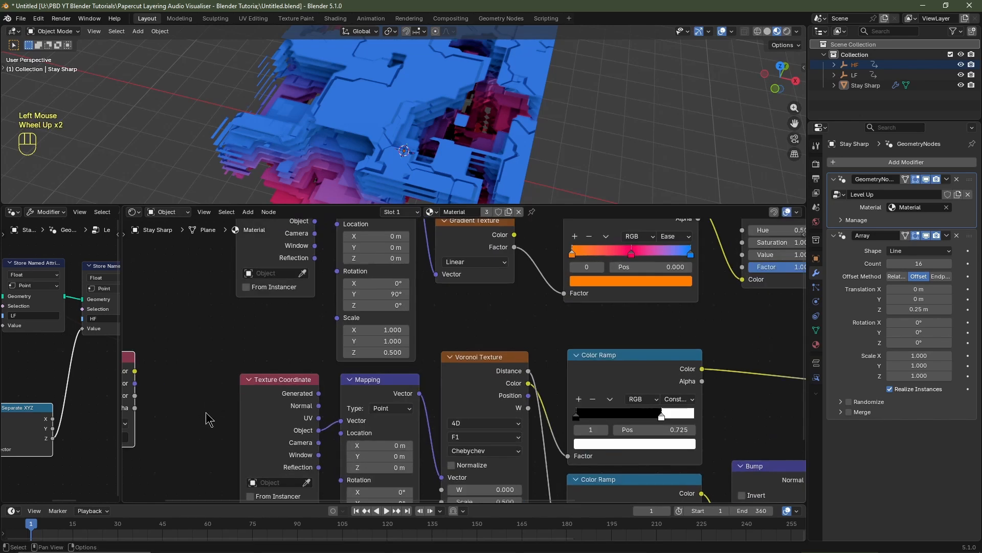
middle_drag(205, 413, 302, 405)
click(191, 428)
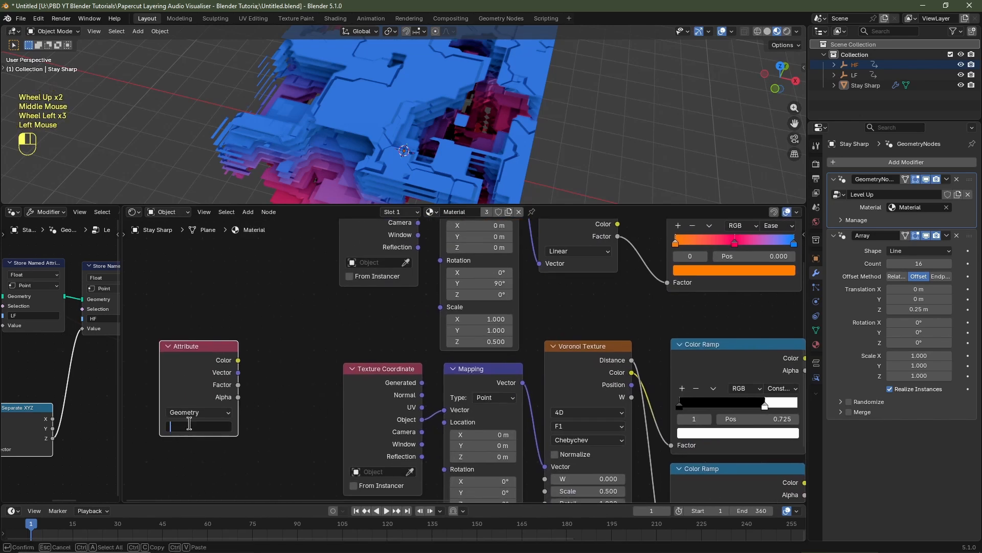
text(LF)
key(Return)
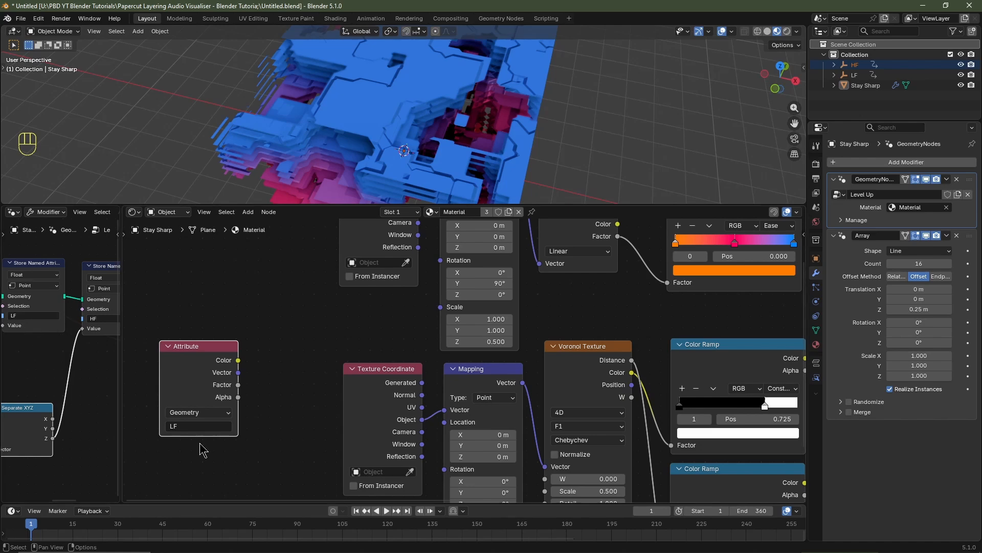
Step: Link the LF Attribute node's Factor output to the W input of the Voronoi Texture
scroll(204, 450, down, 2)
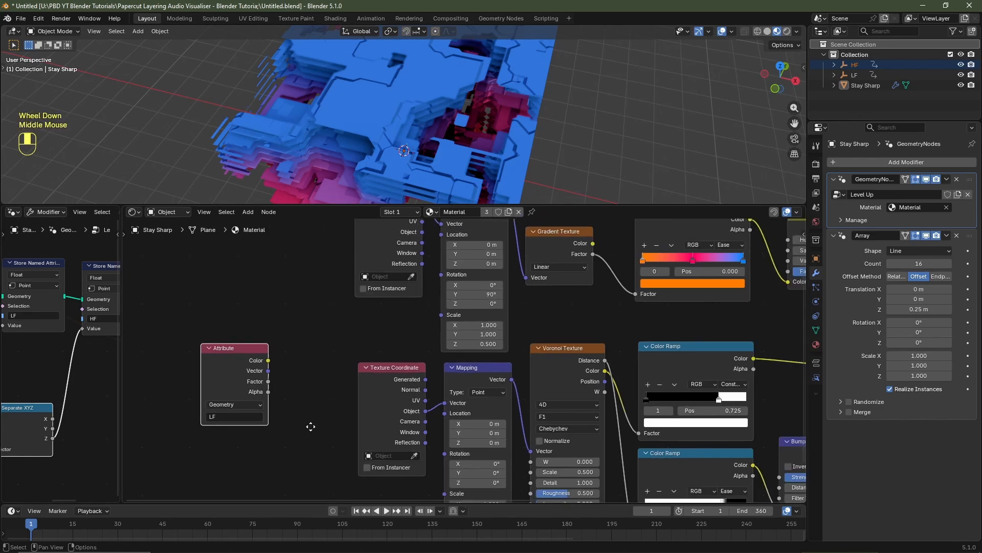
middle_drag(309, 428, 233, 395)
drag(211, 379, 473, 457)
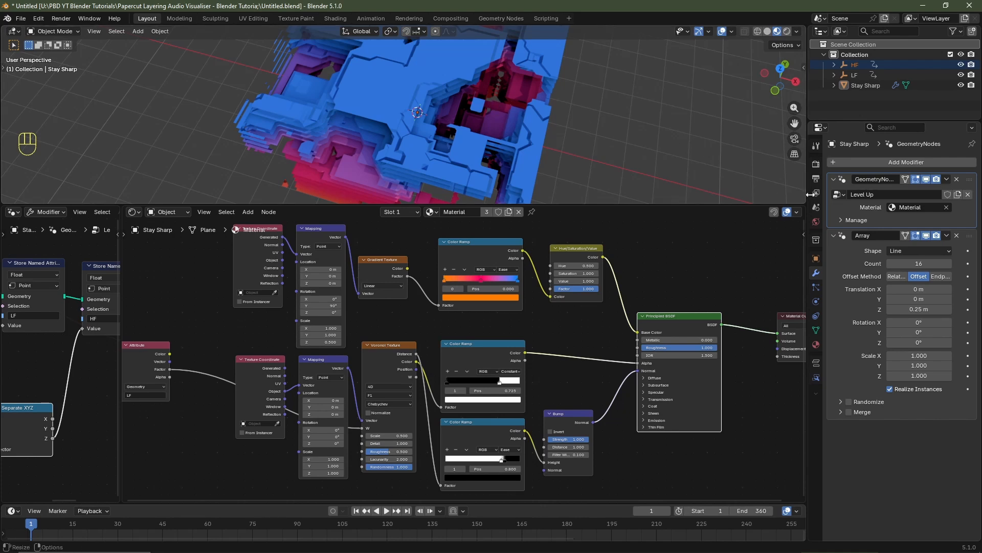
Step: Disable the Array modifier's viewport display and link the constant Color Ramp's Color output to the Material Output's Surface
click(926, 235)
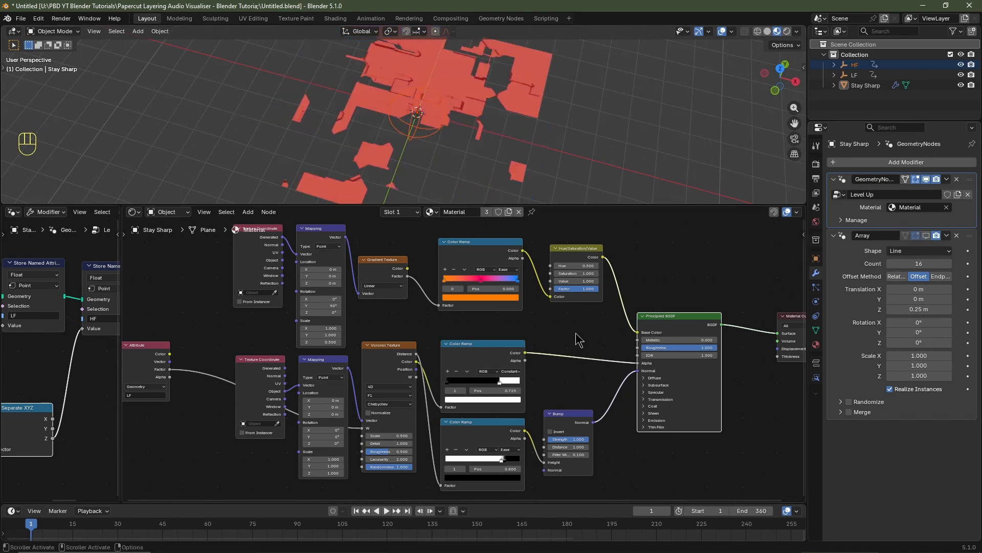
drag(525, 352, 778, 333)
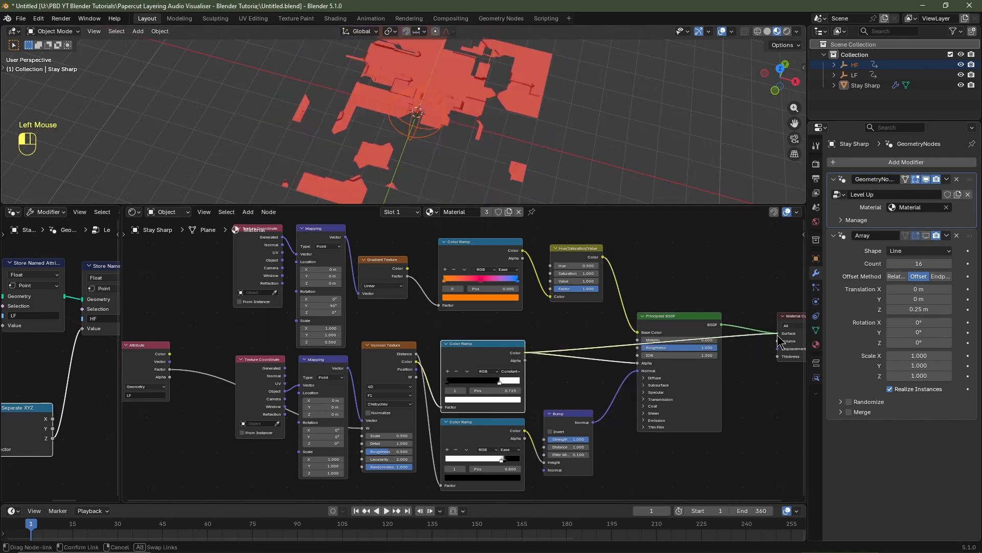
Step: Play the animation to examine how the LF attribute changes the black-and-white Voronoi pattern
scroll(455, 104, down, 3)
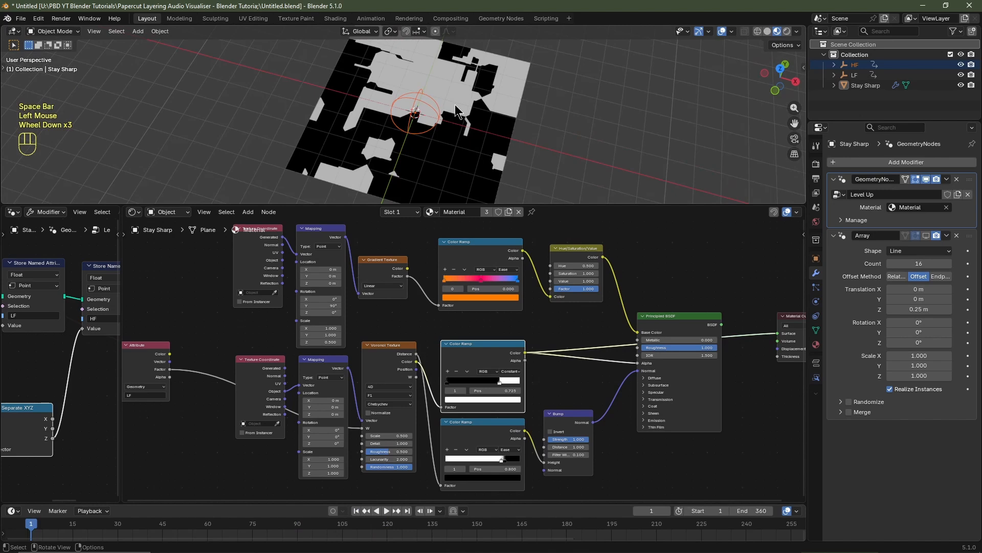
key(space)
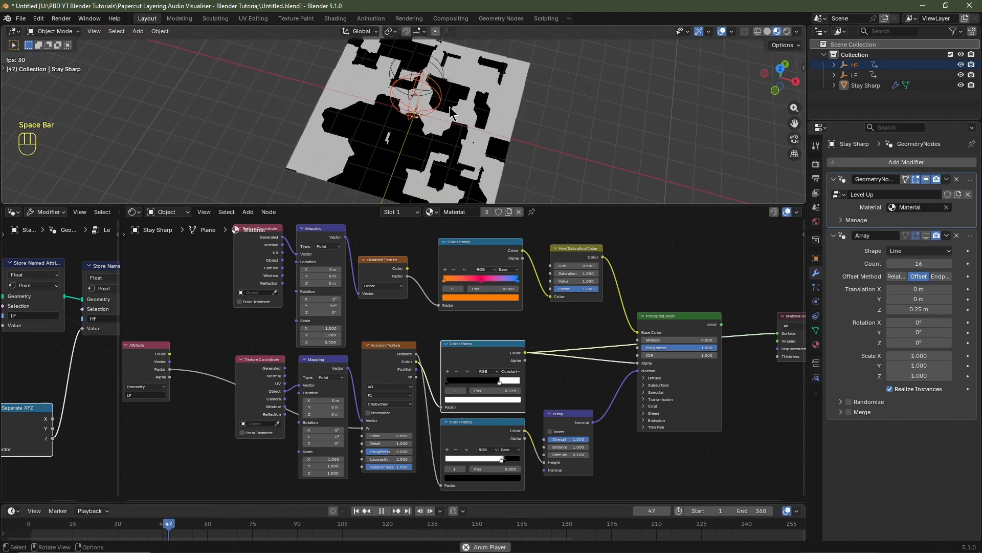
key(space)
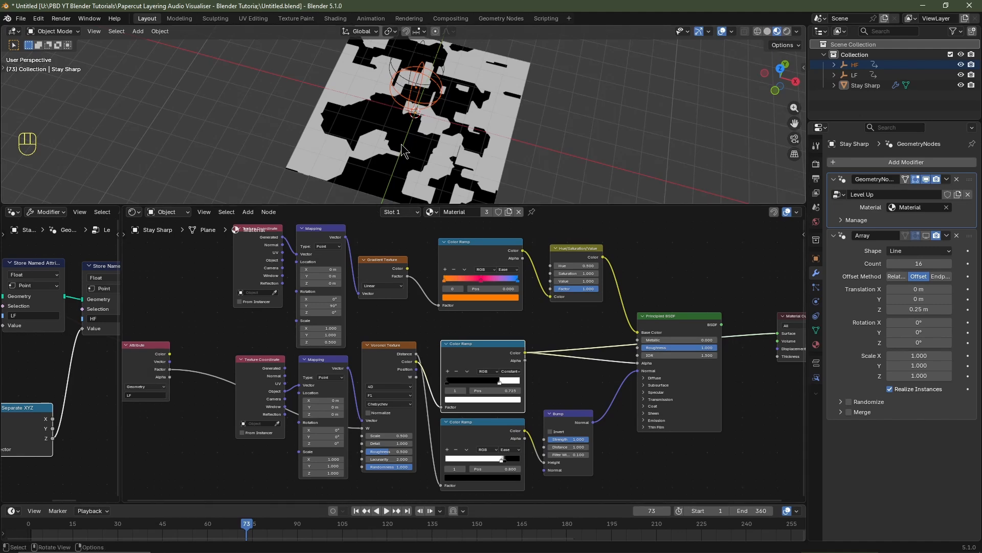
Step: Add a Value node above the LF Attribute node and link it to the Voronoi Texture's W input in the Attribute's place
scroll(241, 305, down, 2)
middle_drag(241, 305, 253, 307)
drag(239, 352, 224, 394)
key(ctrl+z)
key(ctrl+z)
key(shift+a)
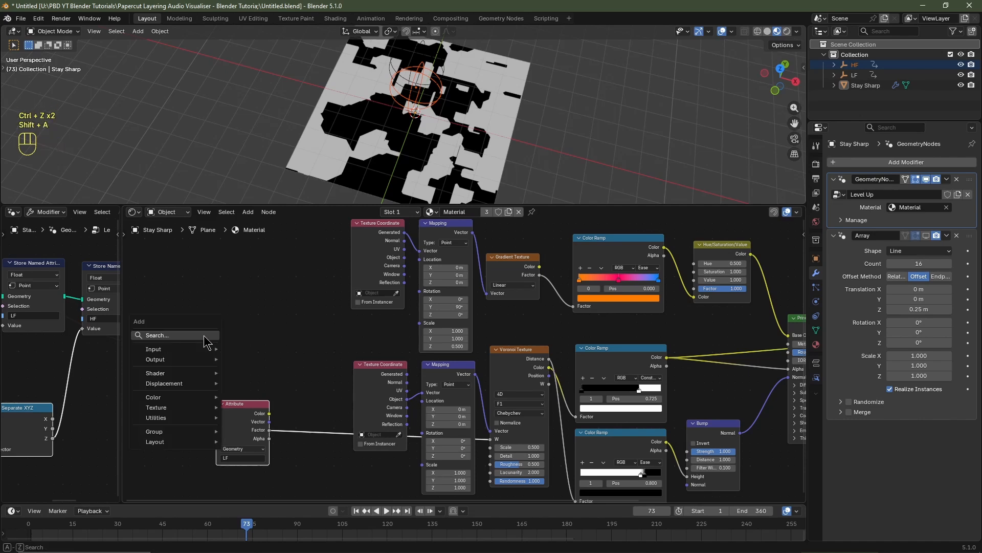
text(va)
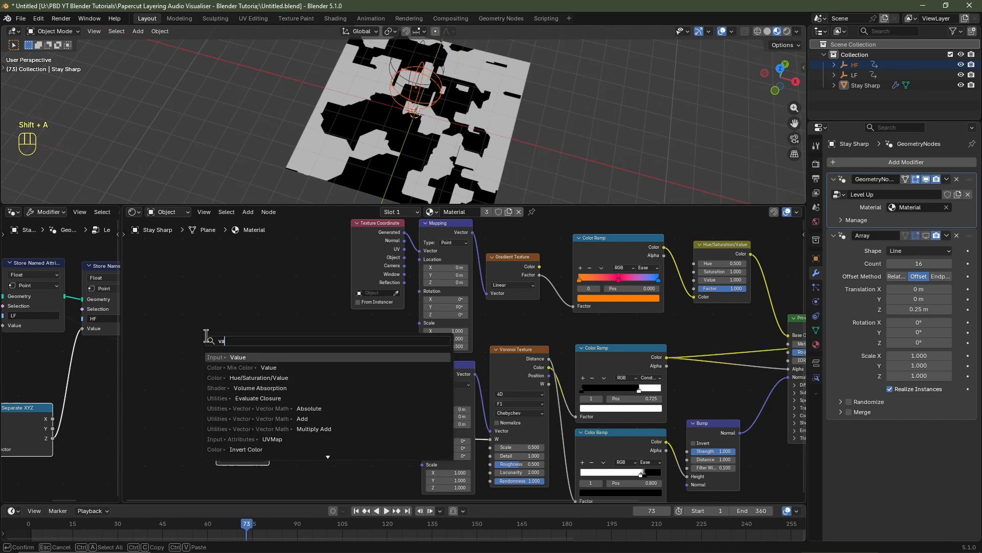
click(224, 357)
click(226, 353)
drag(227, 351, 492, 438)
Step: Drive the Value node with the expression #frame
scroll(234, 398, up, 2)
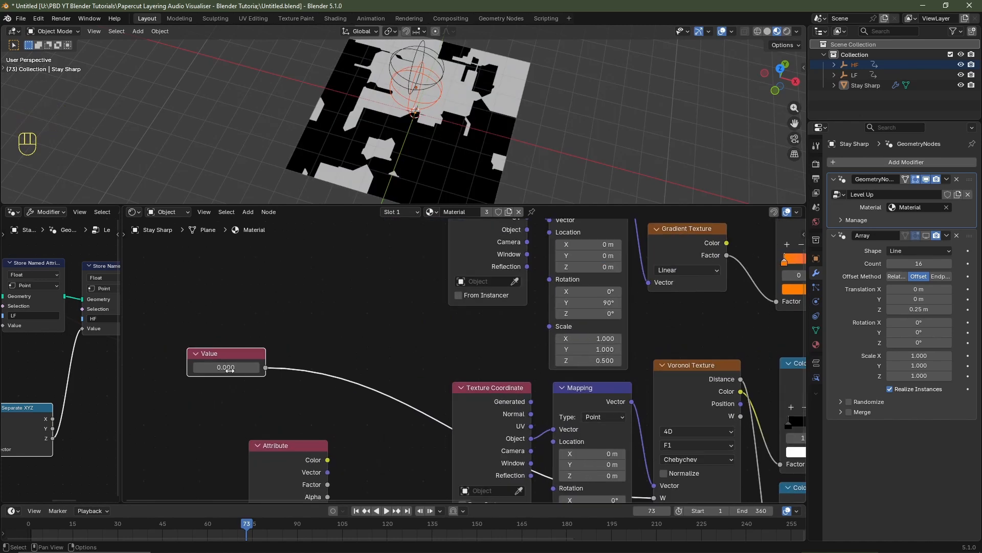
click(229, 368)
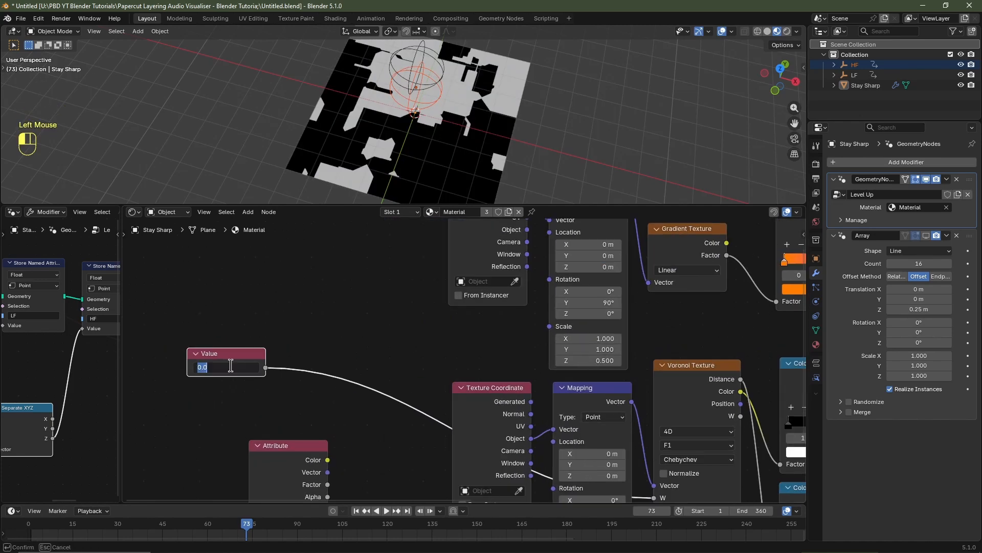
text(#frame)
key(Return)
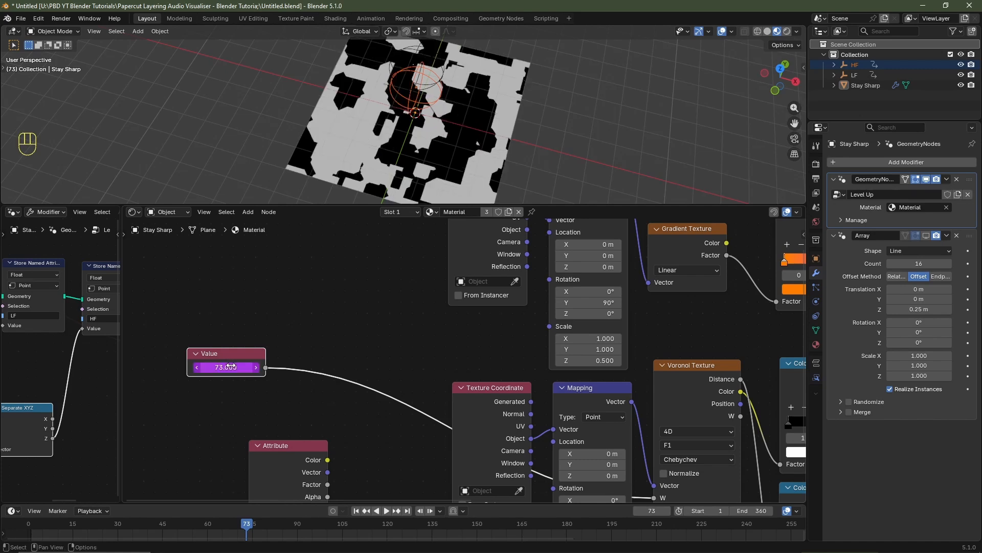
Step: Step through the first few frames and play the animation from the start to check how fast the frame-driven pattern changes
key(shift+Left)
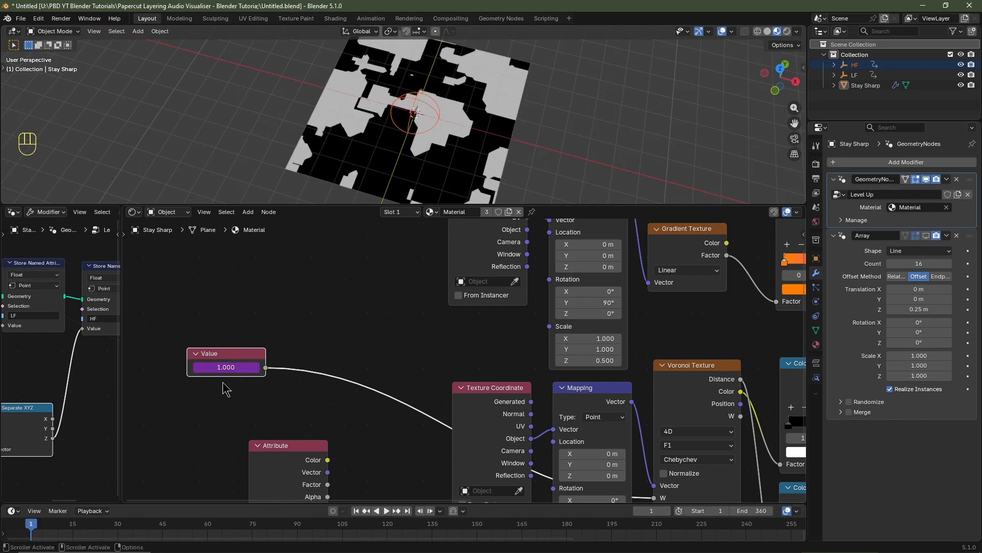
key(Right)
key(Right)
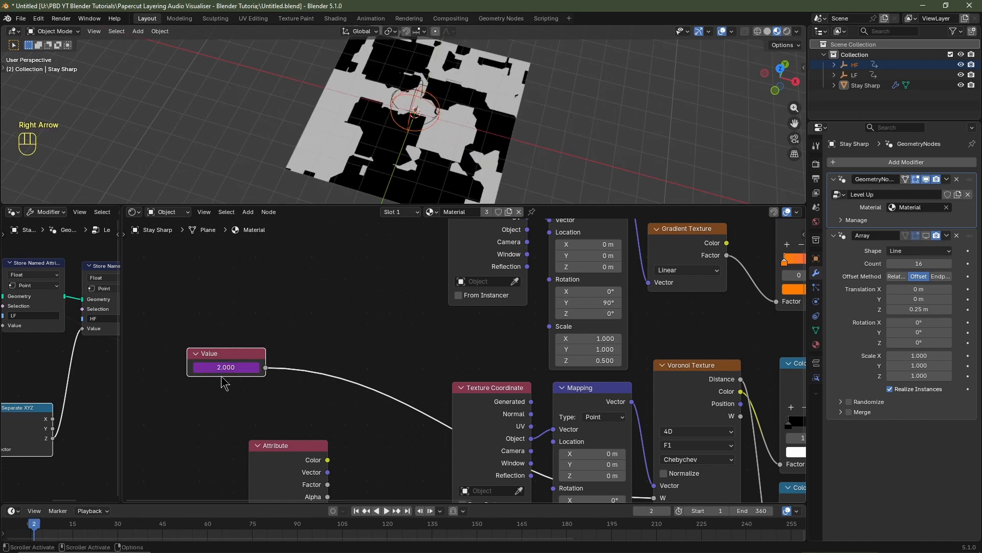
key(Right)
key(Right)
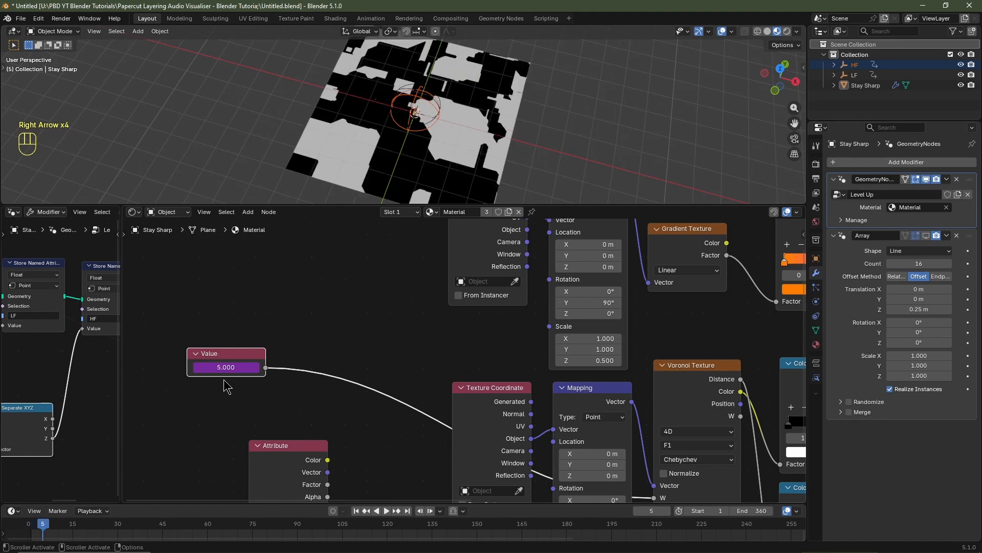
key(shift+Left)
click(381, 332)
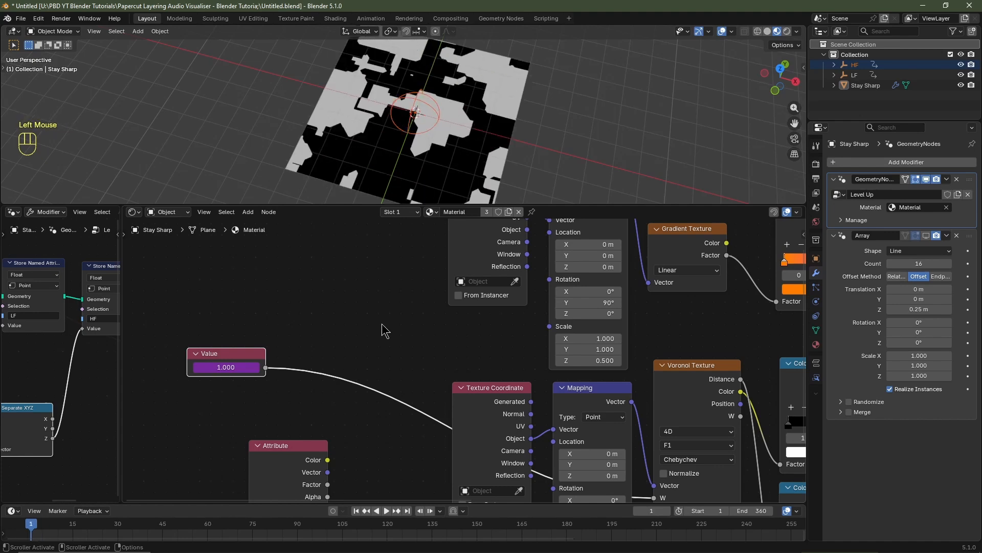
key(space)
key(space)
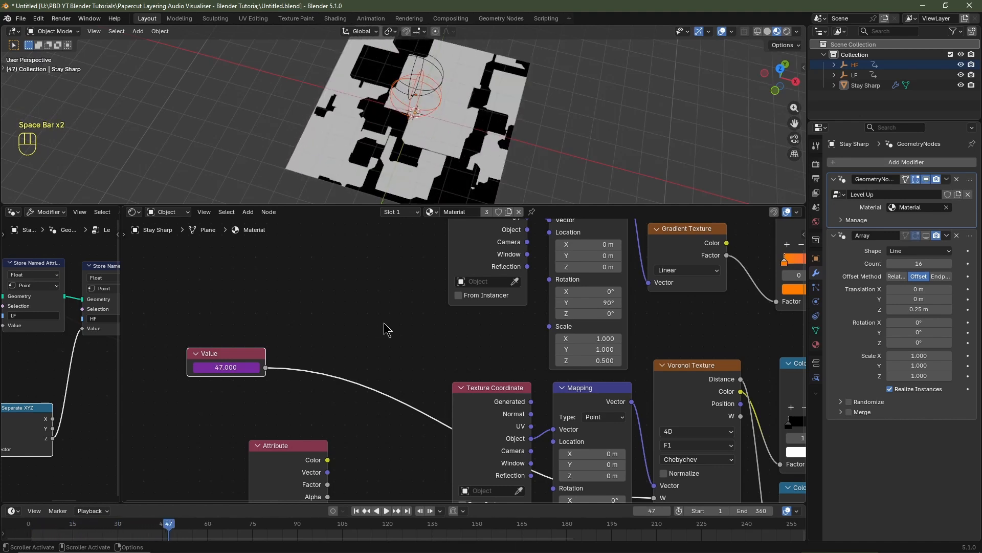
key(ctrl+z)
key(ctrl+z)
key(ctrl+z)
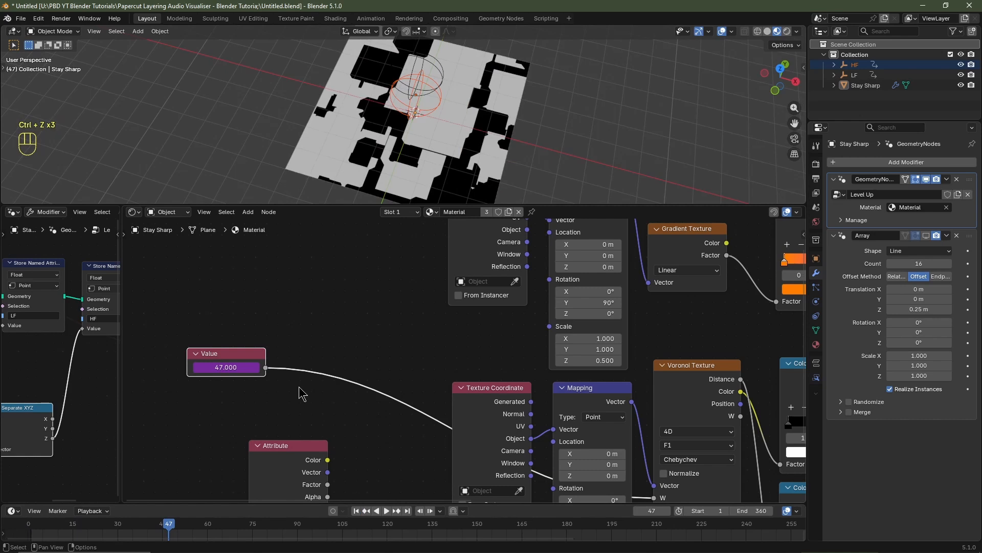
Step: Insert a Math node set to Divide, with a divisor of 250, between the Value node and the Voronoi Texture's W input
key(shift+a)
mouse_move(302, 393)
mouse_move(366, 393)
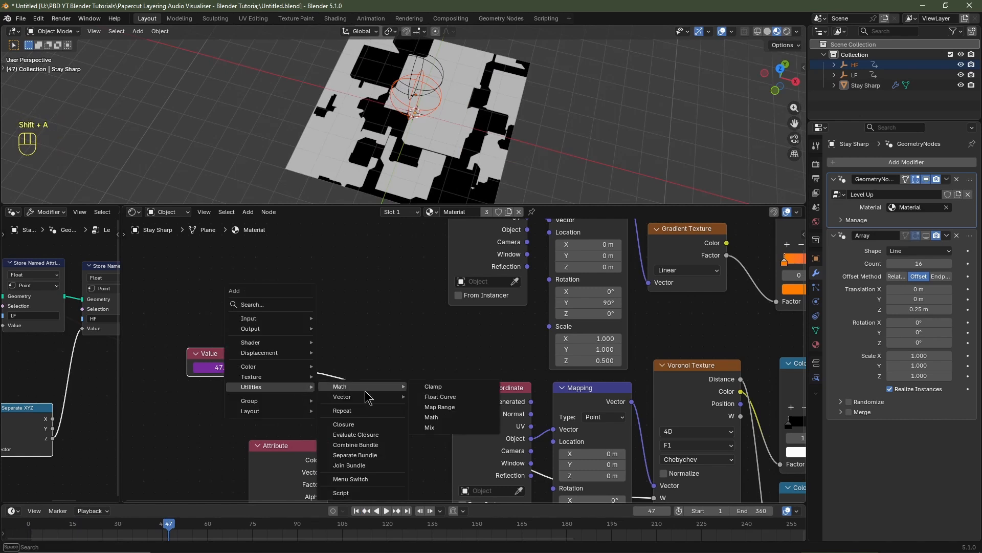
click(447, 428)
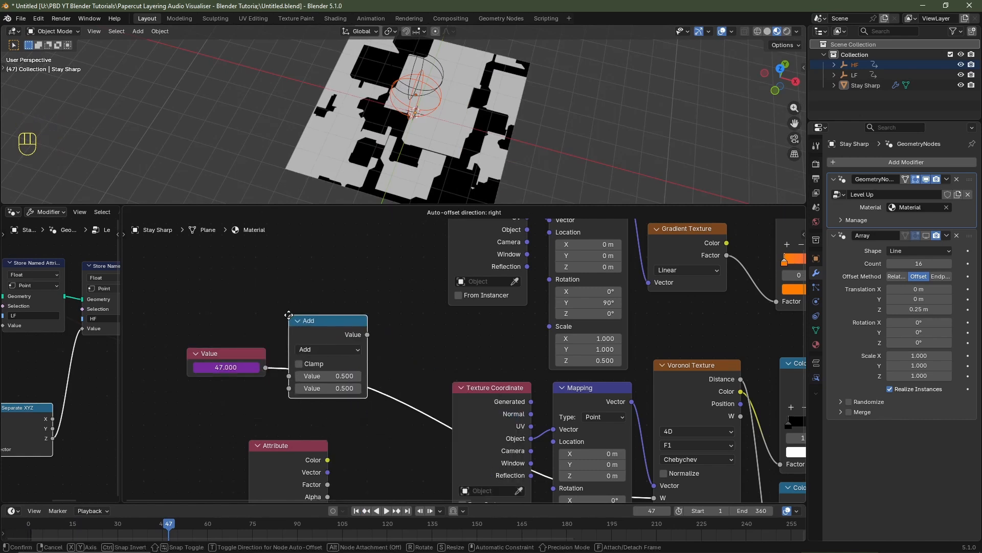
click(288, 312)
click(315, 348)
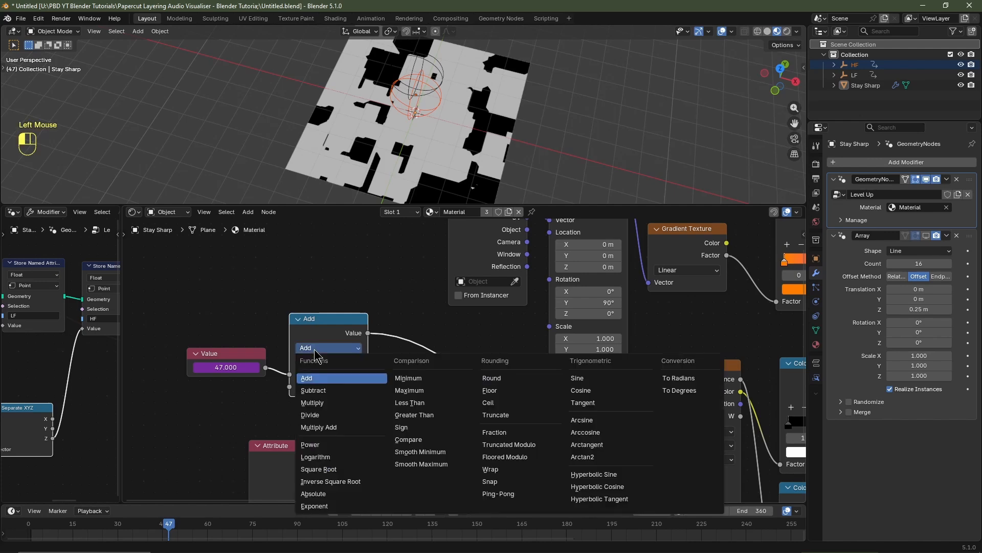
click(321, 418)
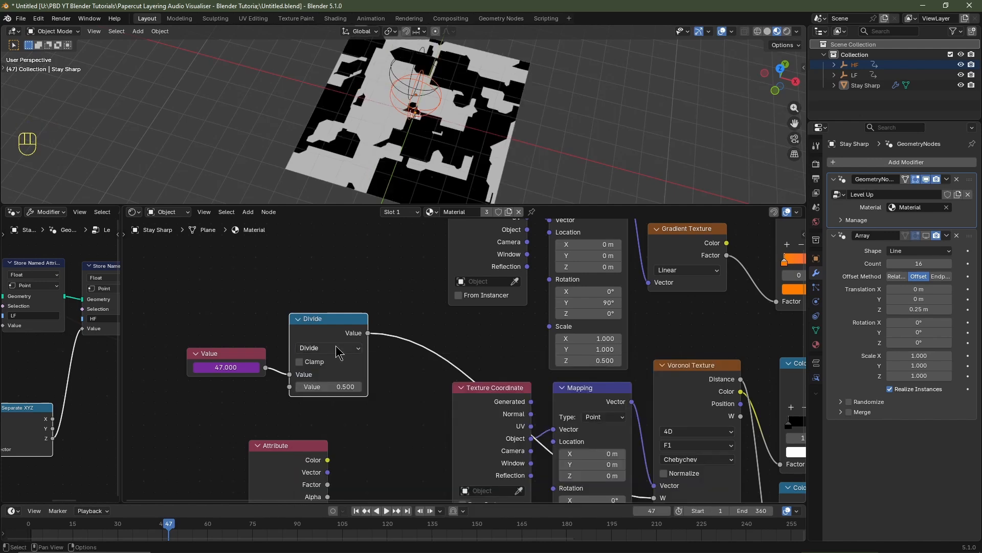
click(335, 386)
Step: Play the animation from the start to check the slowed movement of the Voronoi pattern
click(390, 173)
key(space)
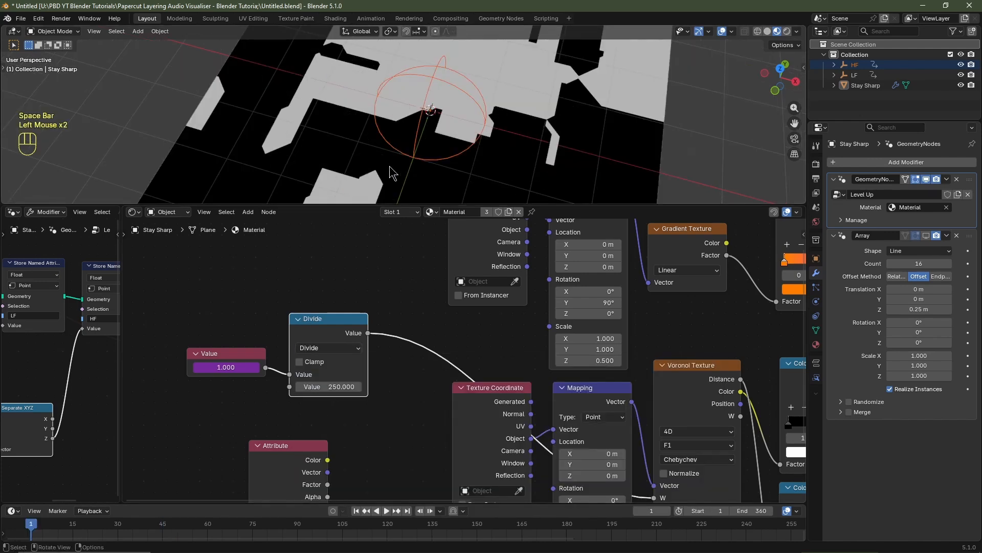
key(space)
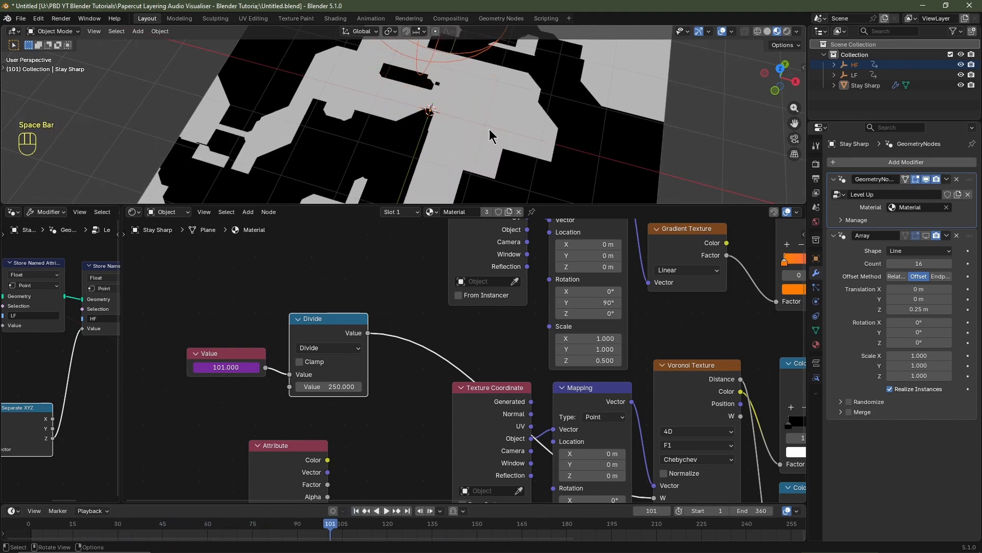
key(ctrl+z)
Step: Insert a duplicate of the Divide node after it, set to Add, and link the LF Attribute's Factor to its second Value input
drag(302, 368, 237, 370)
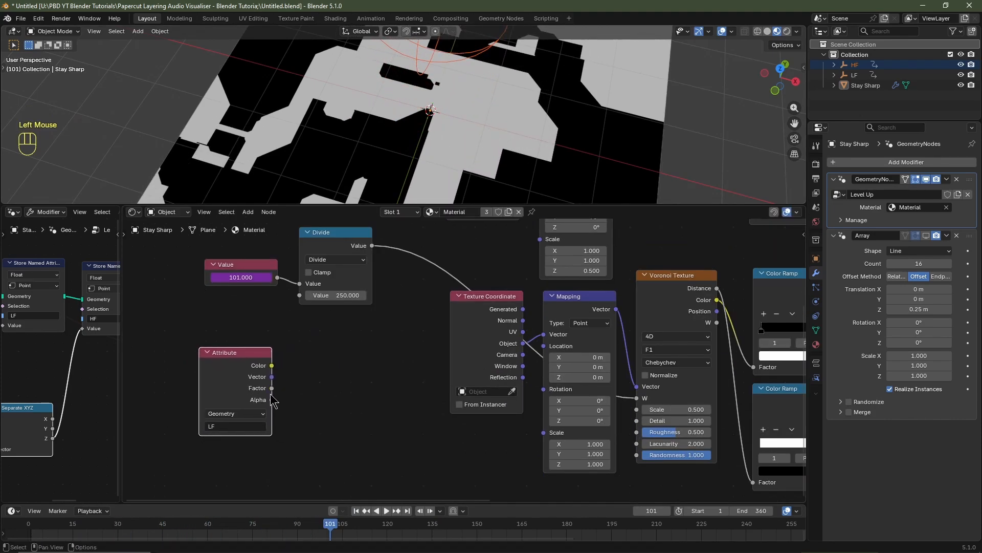
click(342, 251)
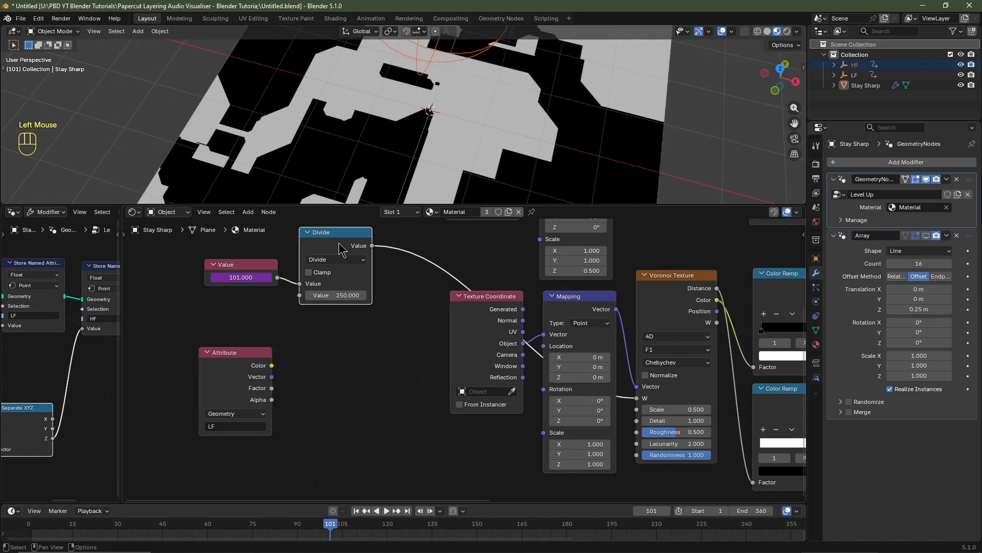
key(shift+d)
click(428, 254)
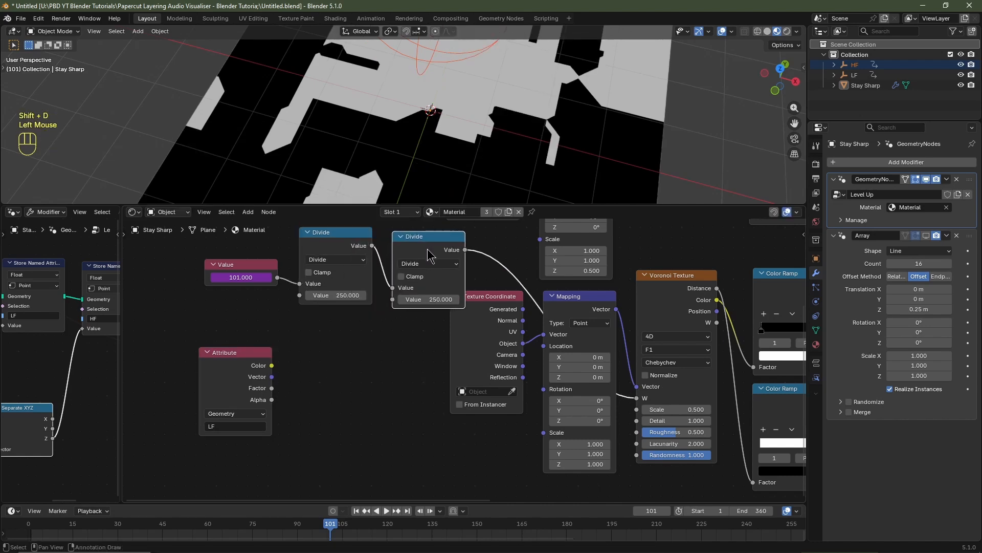
click(433, 271)
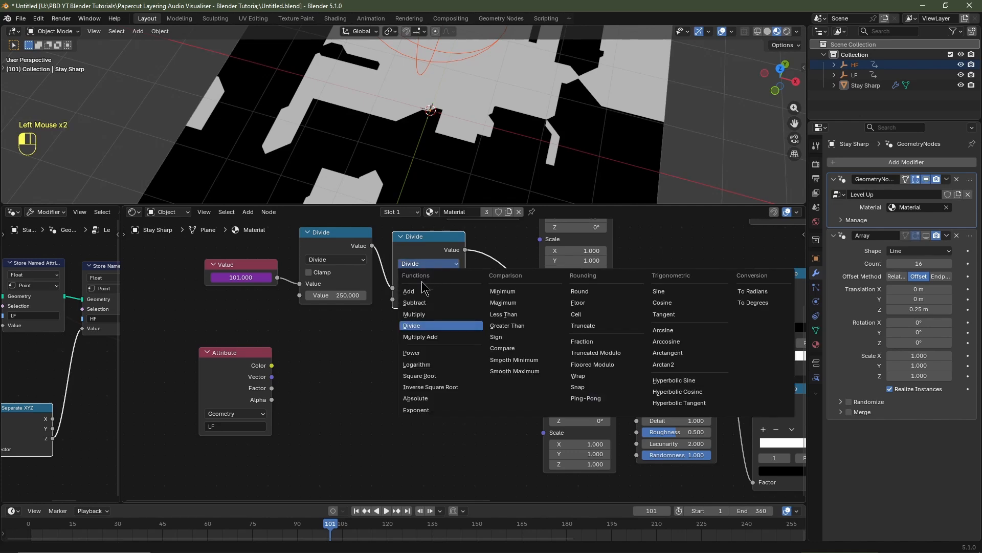
click(407, 320)
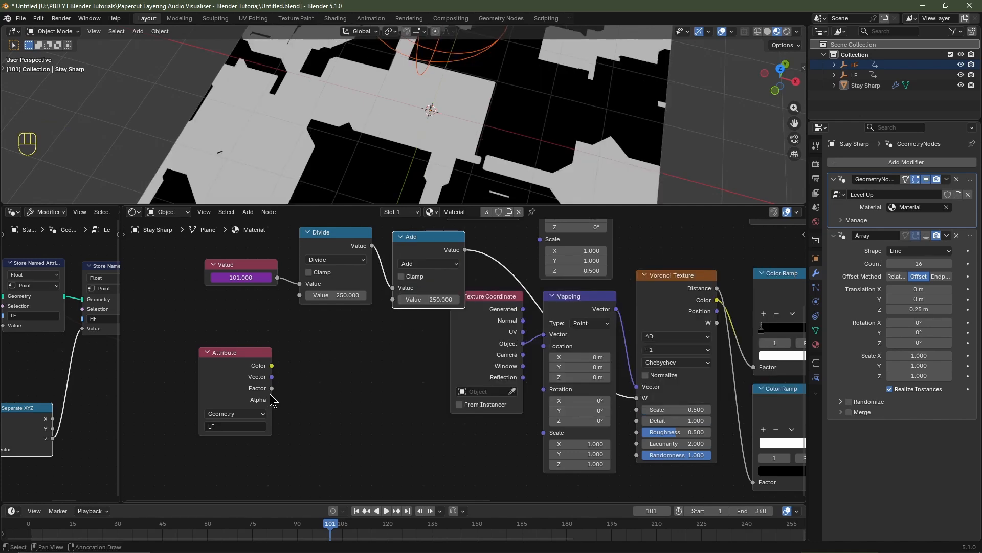
drag(272, 390, 389, 303)
Step: Rearrange the Value, Divide, Add, LF Attribute and lower Texture Coordinate nodes into a compact group beside the Mapping nodes
scroll(396, 393, down, 2)
middle_drag(392, 405, 377, 427)
drag(438, 373, 433, 393)
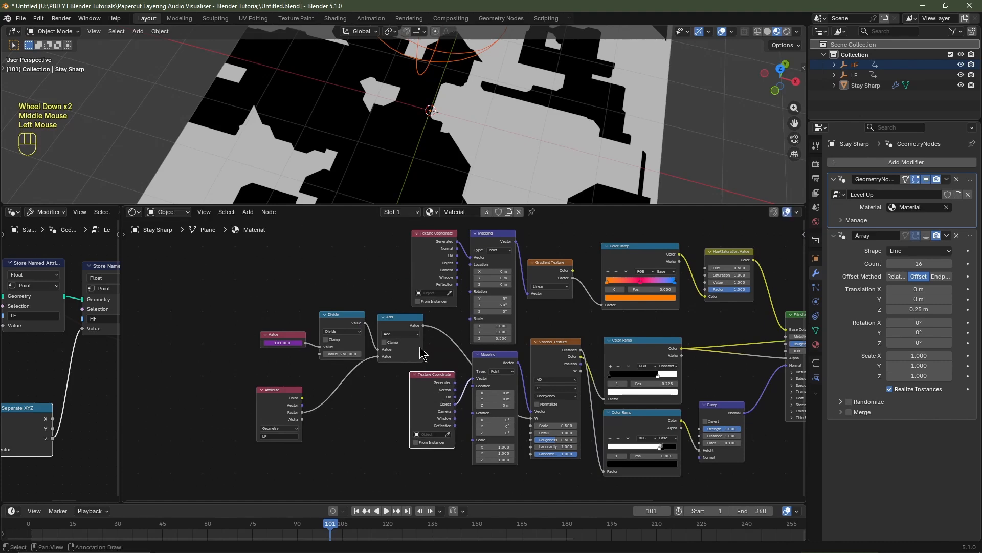
drag(412, 340, 445, 340)
drag(349, 319, 380, 311)
drag(267, 392, 296, 395)
drag(296, 395, 362, 367)
drag(281, 335, 308, 333)
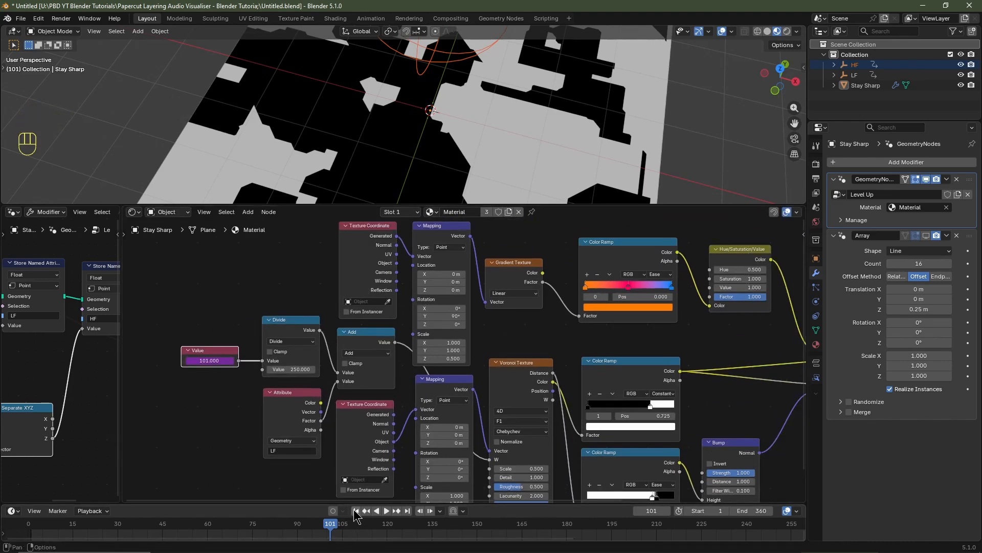
Step: Play the animation from the first frame to check the combined frame-driven and LF-driven pattern motion
click(357, 512)
key(space)
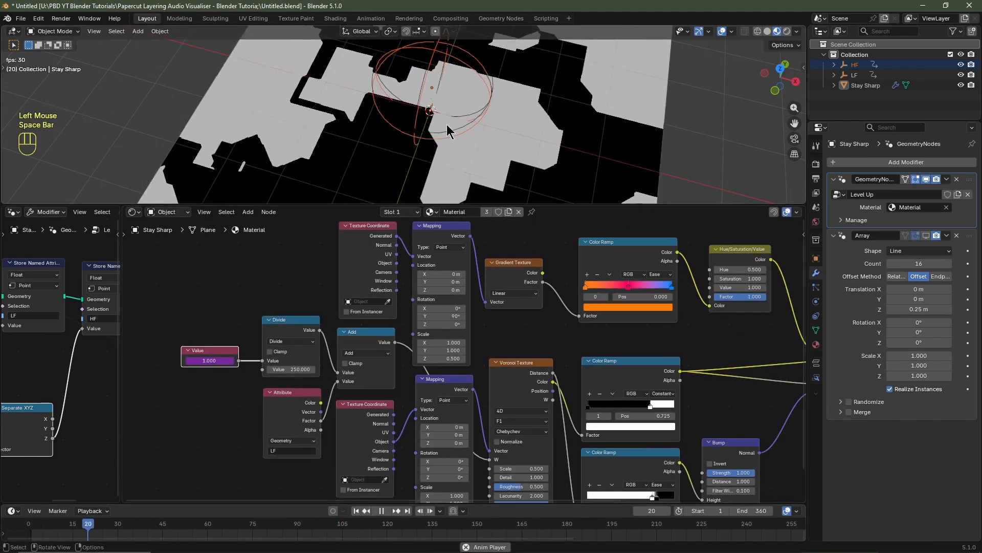
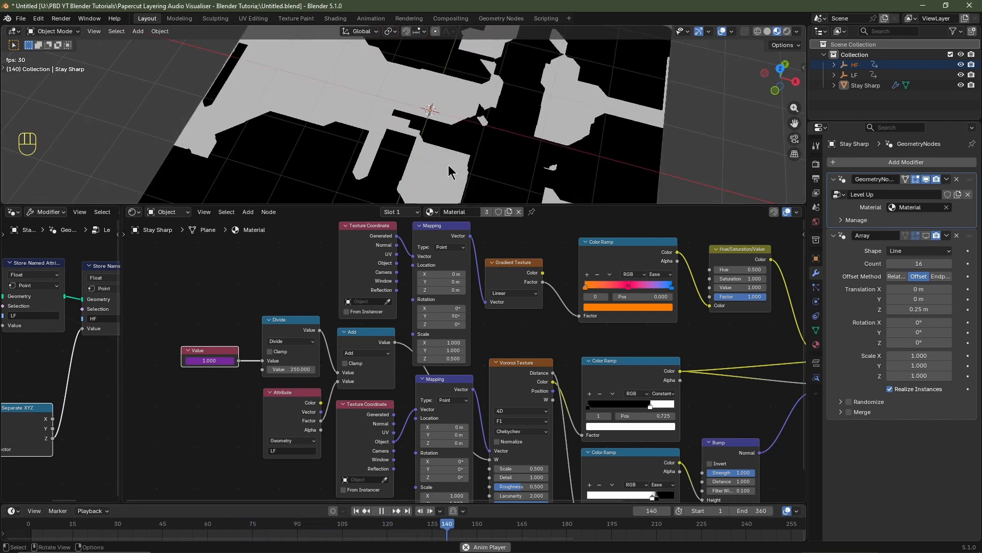
key(space)
Step: Relink the Principled BSDF's BSDF output to the Material Output's Surface
scroll(307, 353, down, 2)
middle_drag(587, 353, 485, 341)
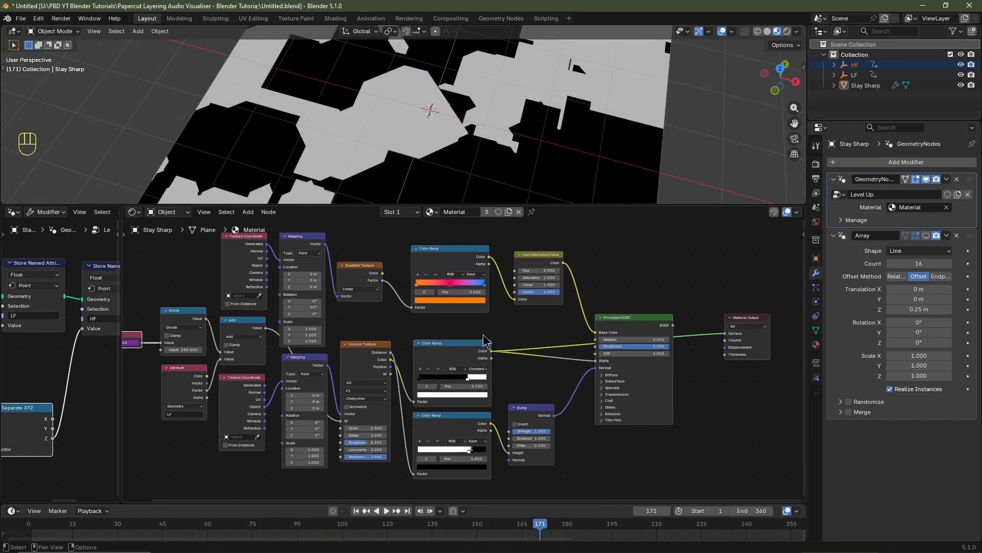
drag(673, 326, 732, 341)
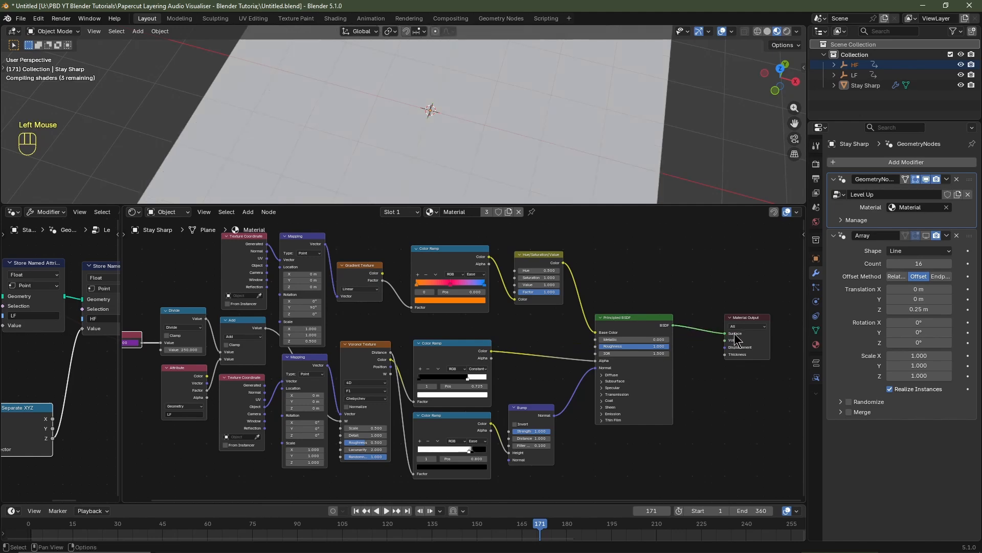
Step: Add an Attribute node in the empty space above the gradient's Color Ramp
scroll(511, 332, up, 2)
mouse_move(561, 329)
shift+mouse_down()
mouse_move(578, 329)
mouse_move(562, 331)
shift+mouse_up()
scroll(402, 307, down, 2)
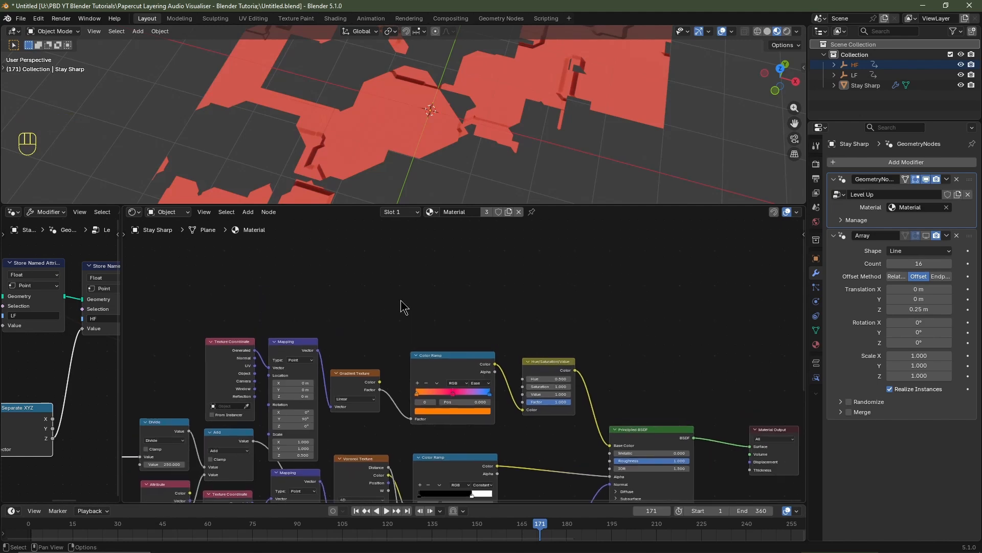
key(shift+a)
mouse_move(405, 306)
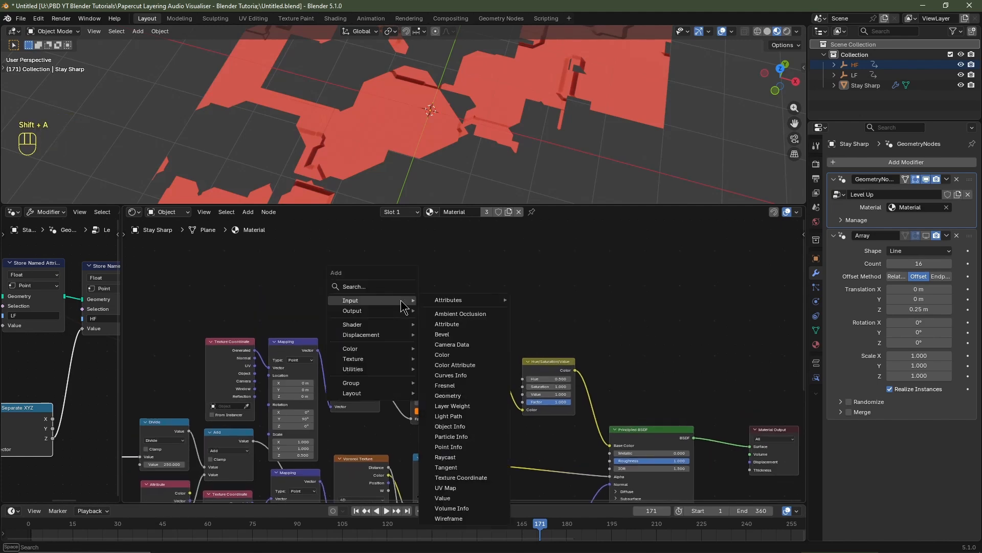
click(446, 324)
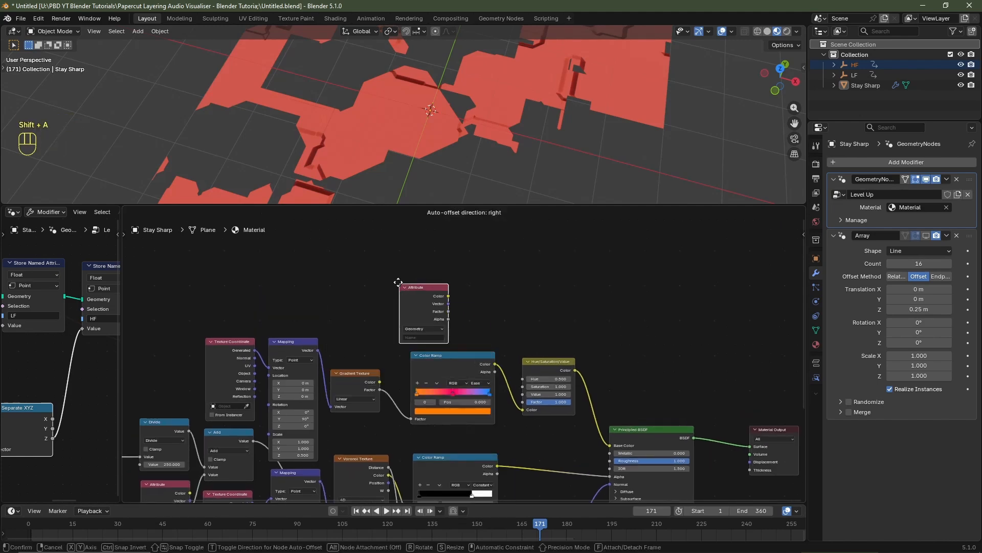
click(361, 266)
Step: Add a Math node beside the new Attribute node and set its operation to Multiply
key(shift+a)
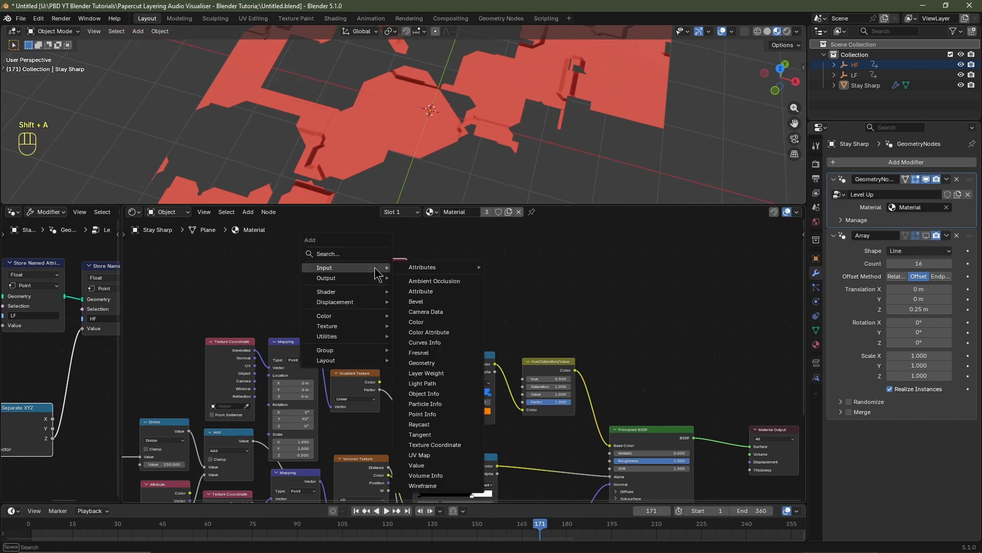
mouse_move(372, 338)
mouse_move(418, 337)
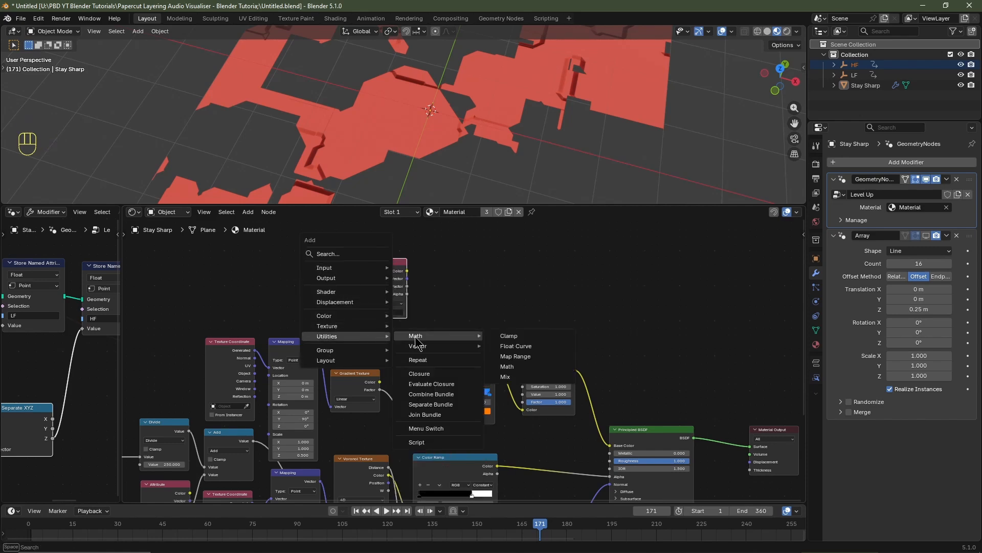
click(507, 367)
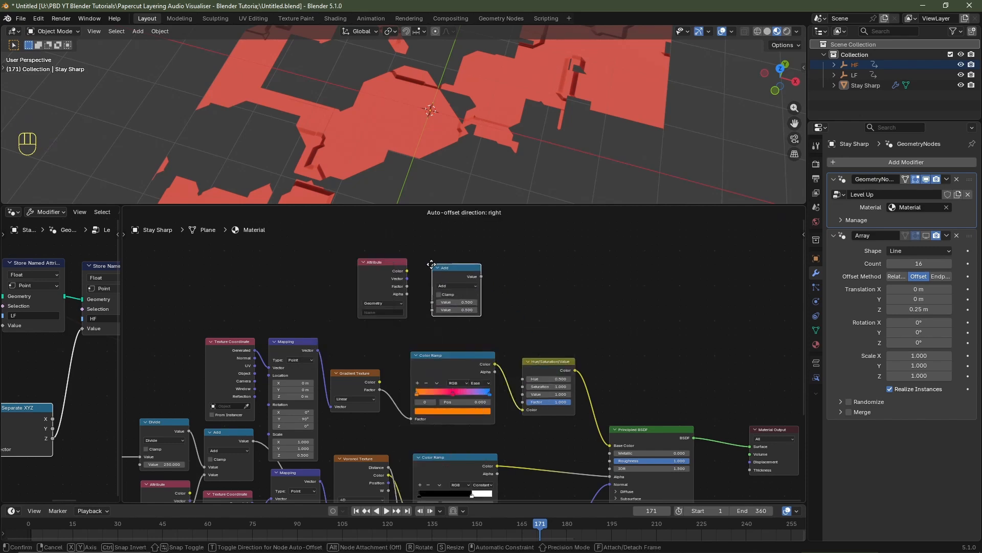
click(432, 269)
scroll(440, 276, up, 1)
click(450, 265)
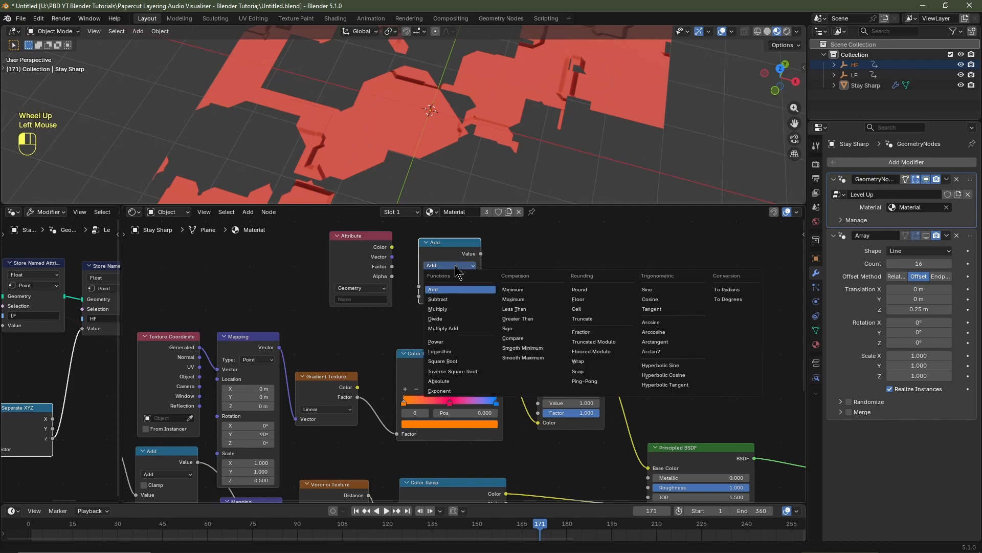
click(453, 310)
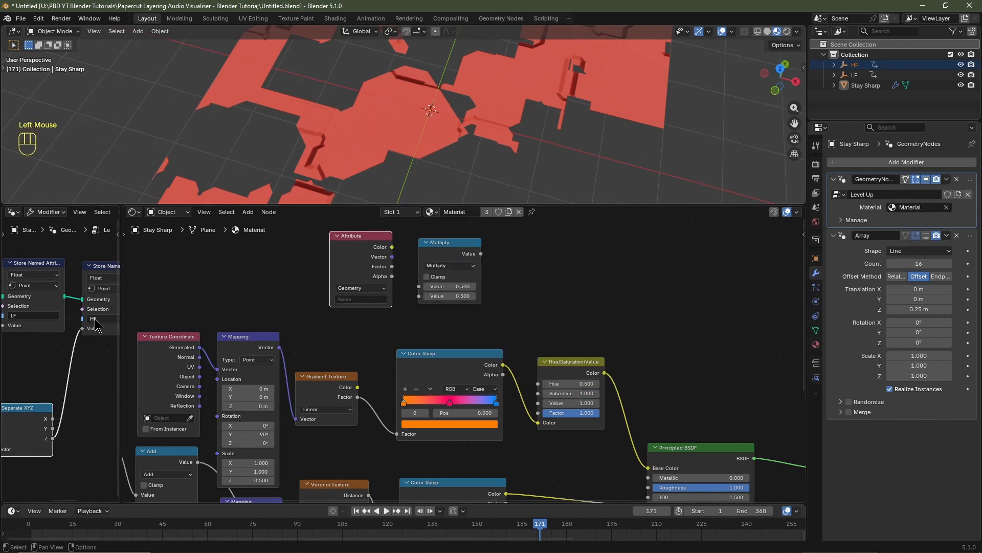
Step: Set the Attribute's name to HF and link its Factor through the Multiply node's first Value into the Hue/Saturation/Value node's Hue
click(352, 300)
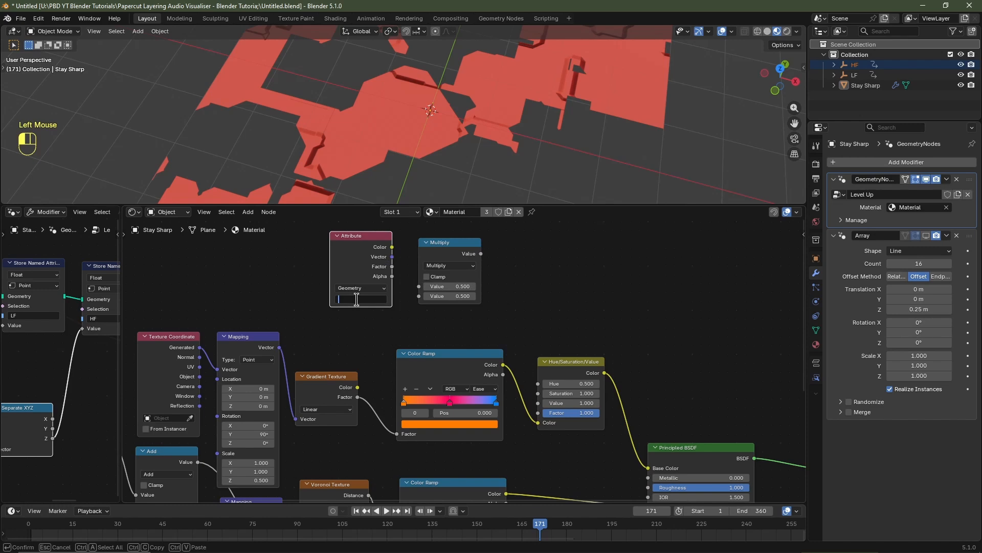
text(HF)
key(Return)
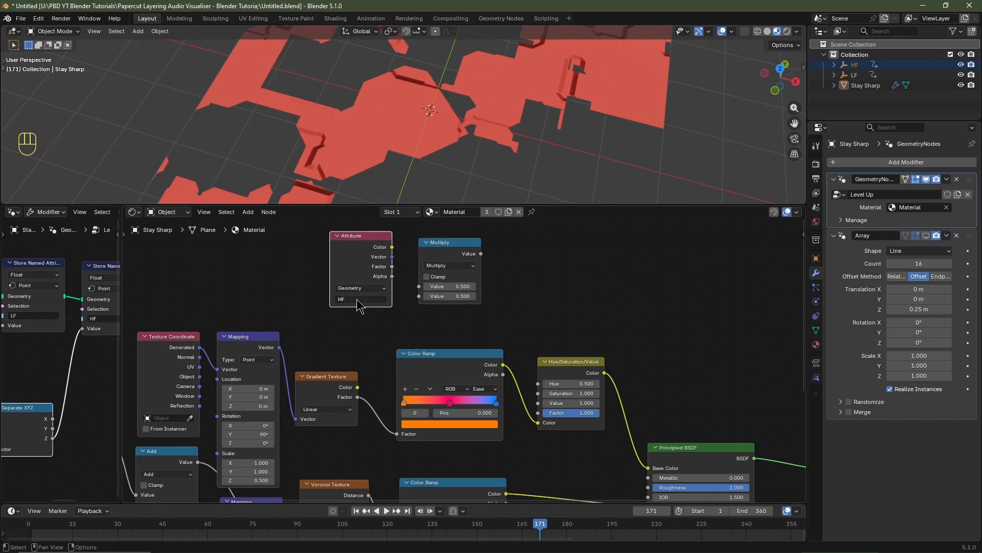
drag(392, 266, 425, 290)
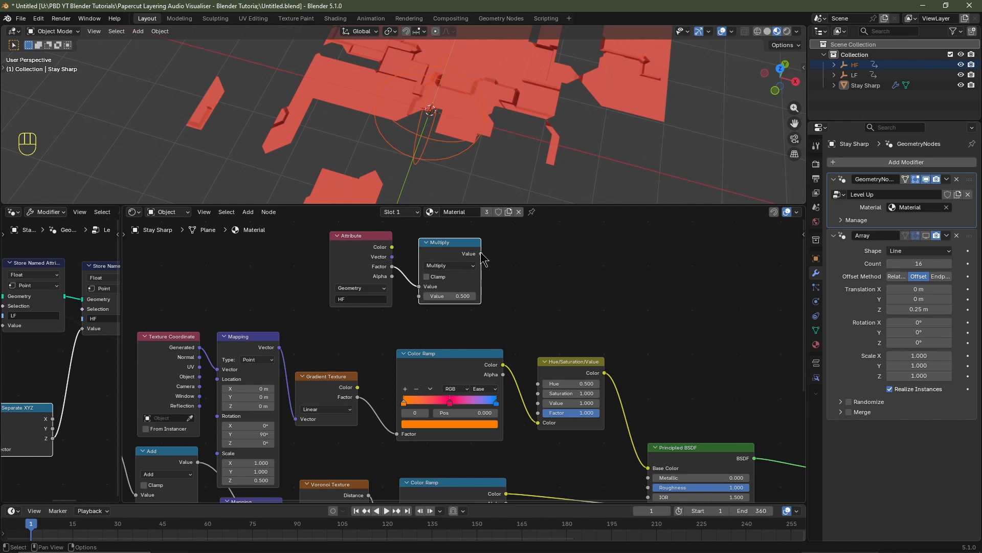
drag(481, 254, 538, 387)
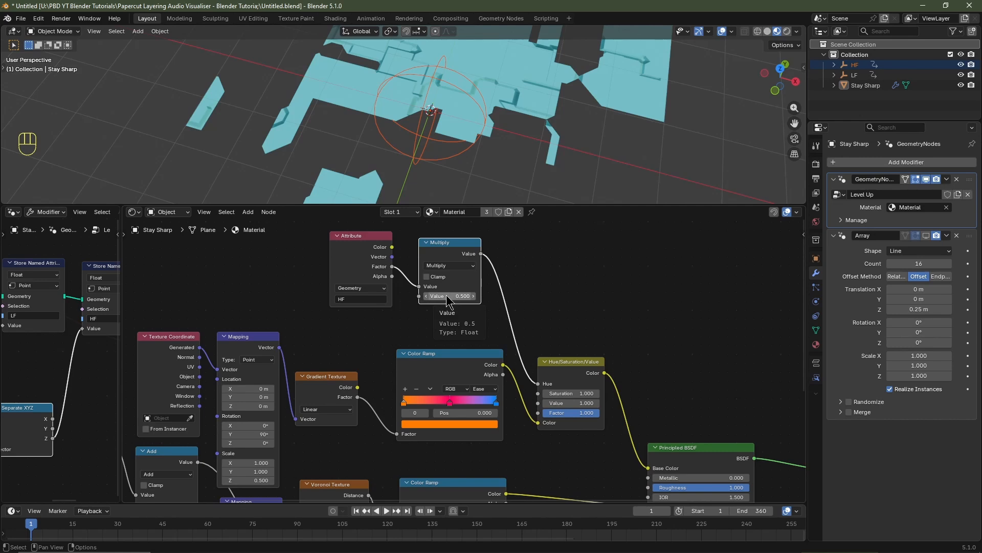
Step: Set the Multiply node's second Value to 1, play the animation to check the HF-driven hue, and return to the first frame
click(447, 297)
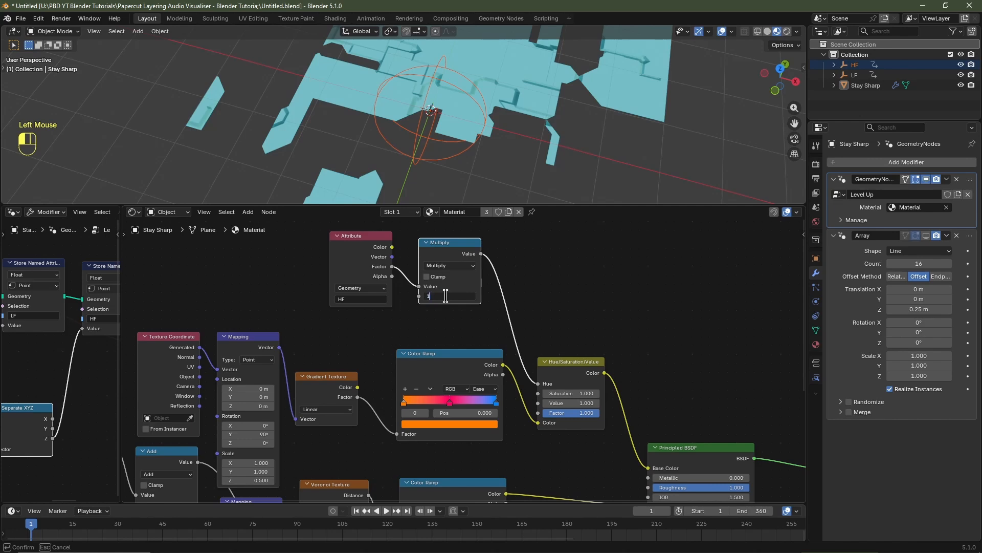
text(1)
key(Return)
key(space)
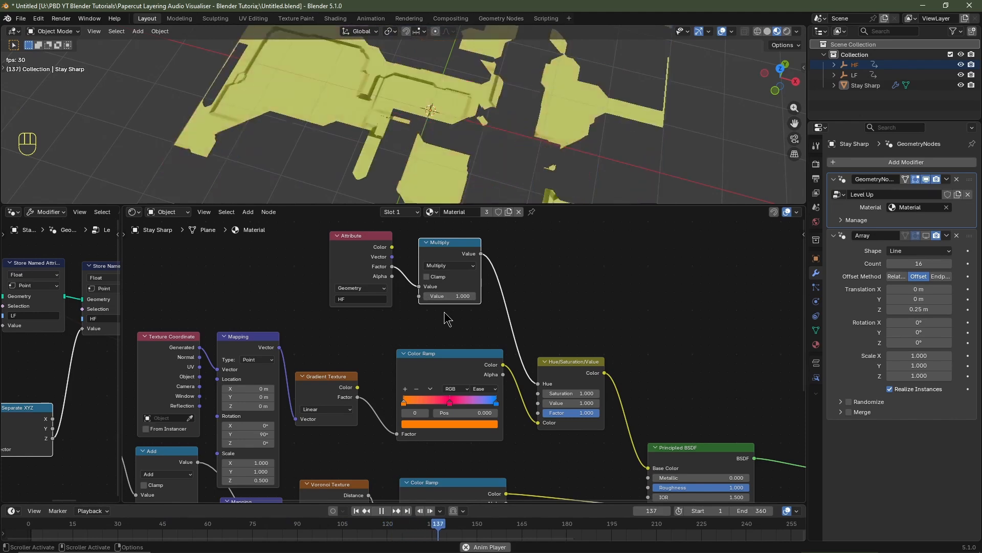
key(space)
click(356, 511)
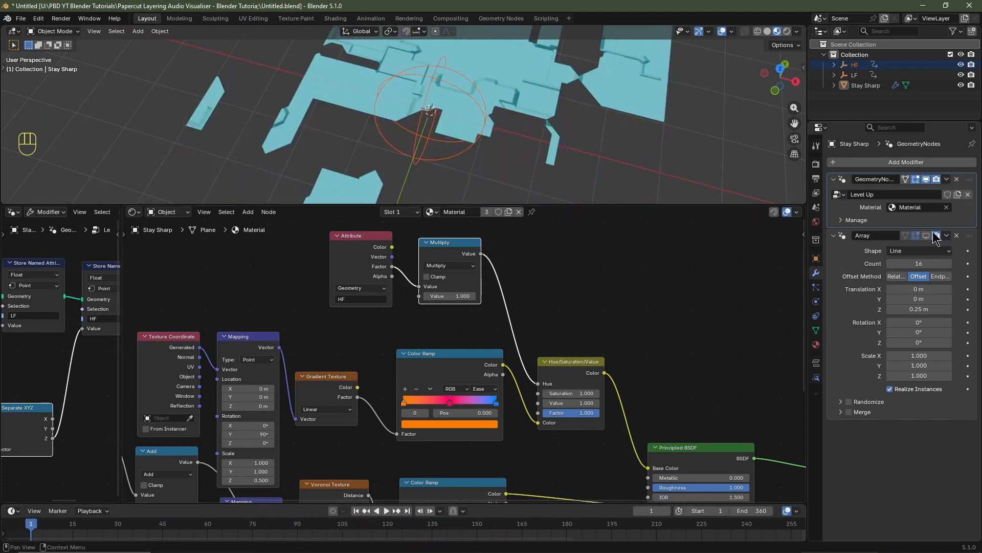
Step: Re-enable the Array modifier's viewport display to show the full layered stack
click(926, 236)
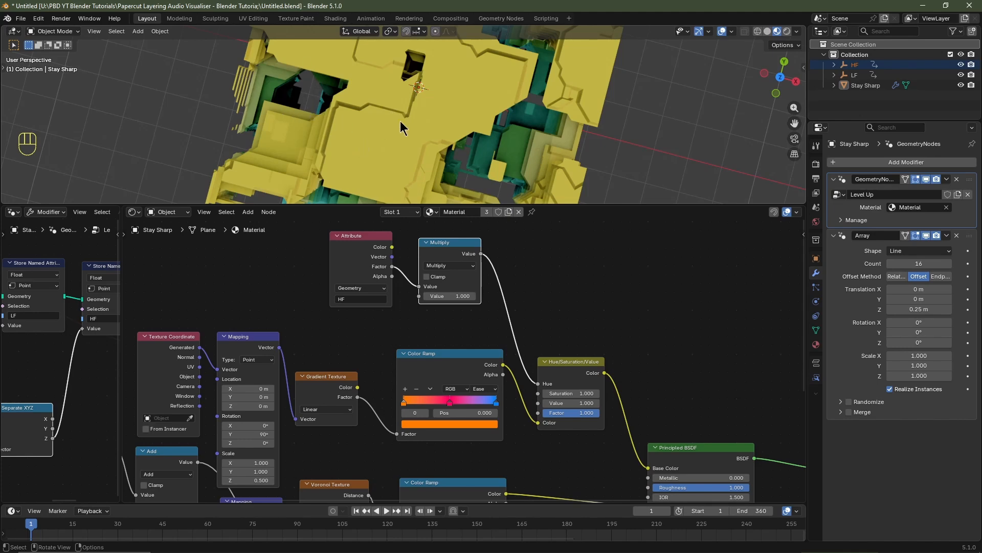
scroll(401, 148, down, 3)
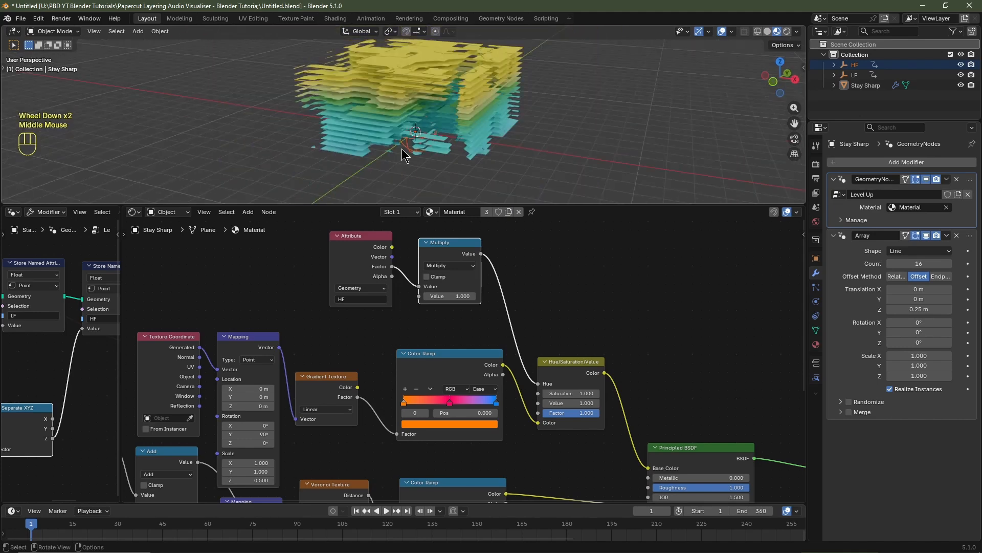
Step: Add a mesh plane beneath the layered stack and scale its geometry by 4 in Edit Mode
key(shift+a)
mouse_move(397, 165)
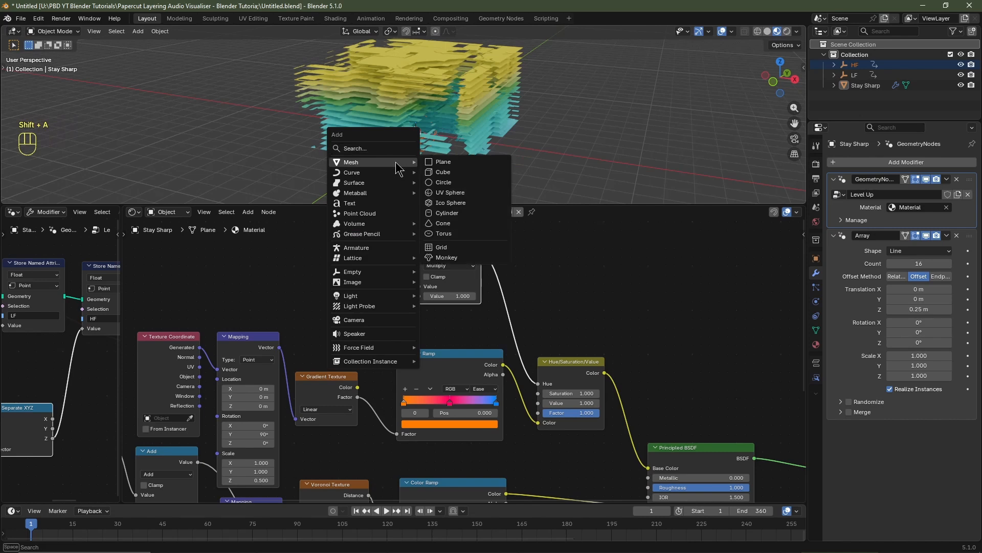
click(437, 166)
key(Tab)
key(Tab)
key(Tab)
key(Tab)
key(Tab)
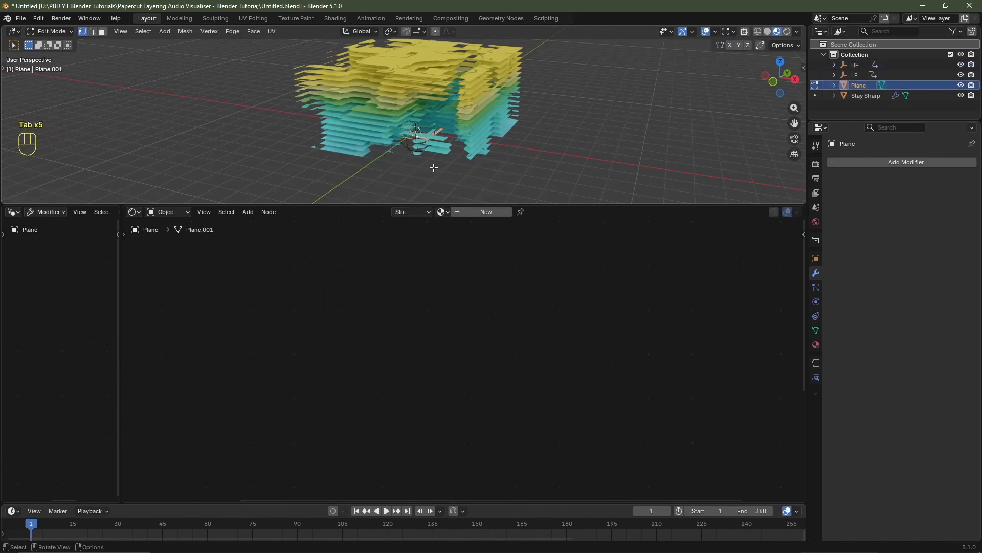
key(s)
key(4)
key(Return)
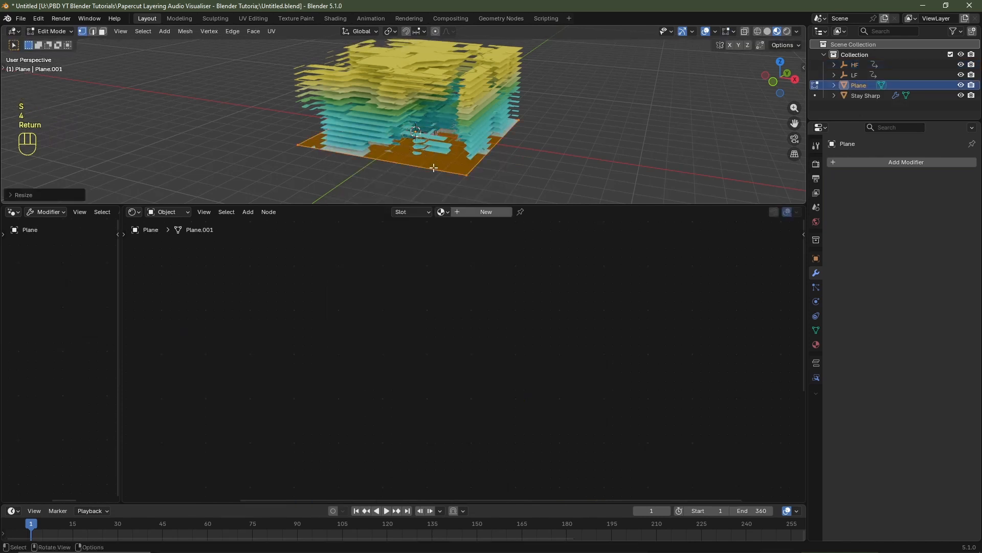
key(Tab)
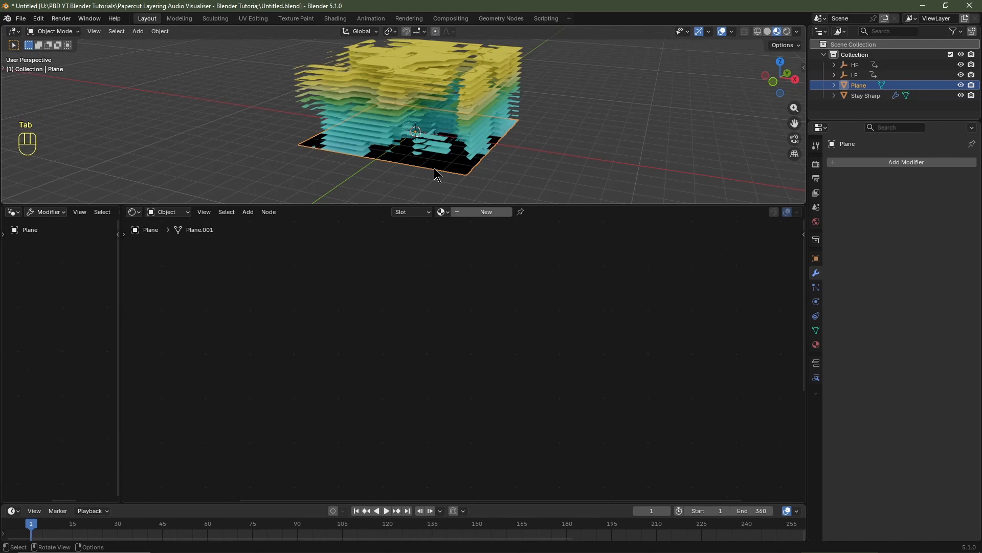
Step: Move the new plane down about 0.2 m along Z in front view, snapping to increments
key(KP_1)
scroll(438, 172, up, 3)
shift+middle_drag(448, 174, 479, 139)
scroll(478, 139, up, 3)
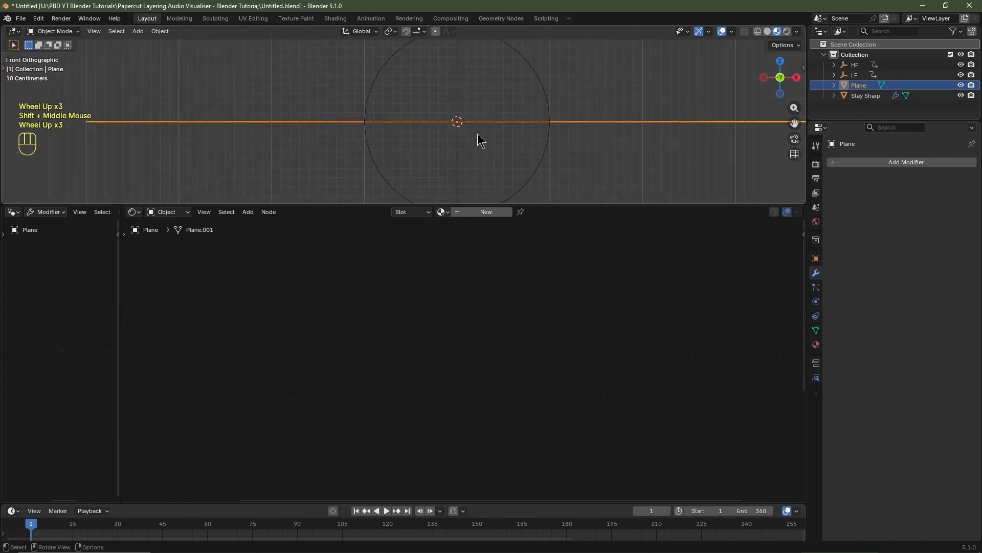
key(g)
key(z)
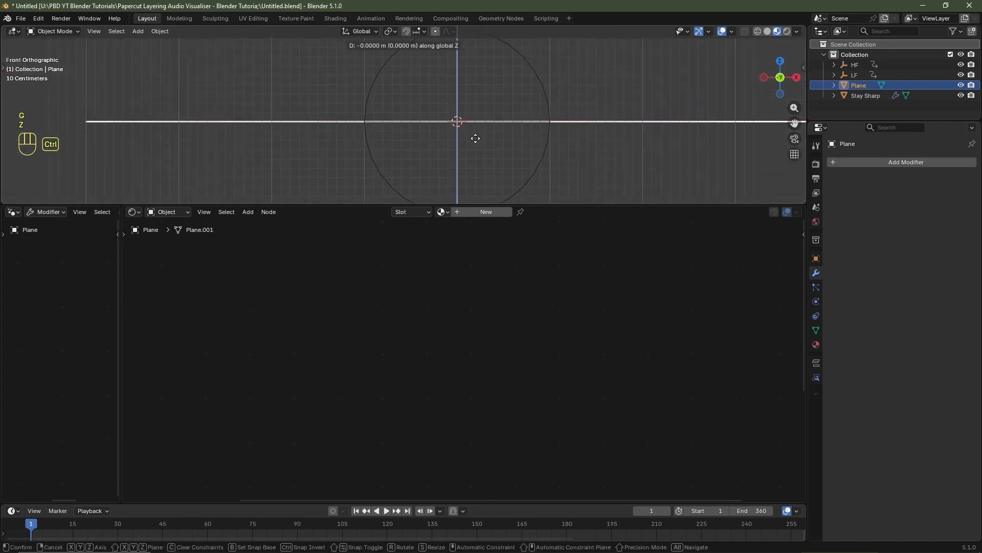
ctrl+click(472, 153)
scroll(471, 152, down, 1)
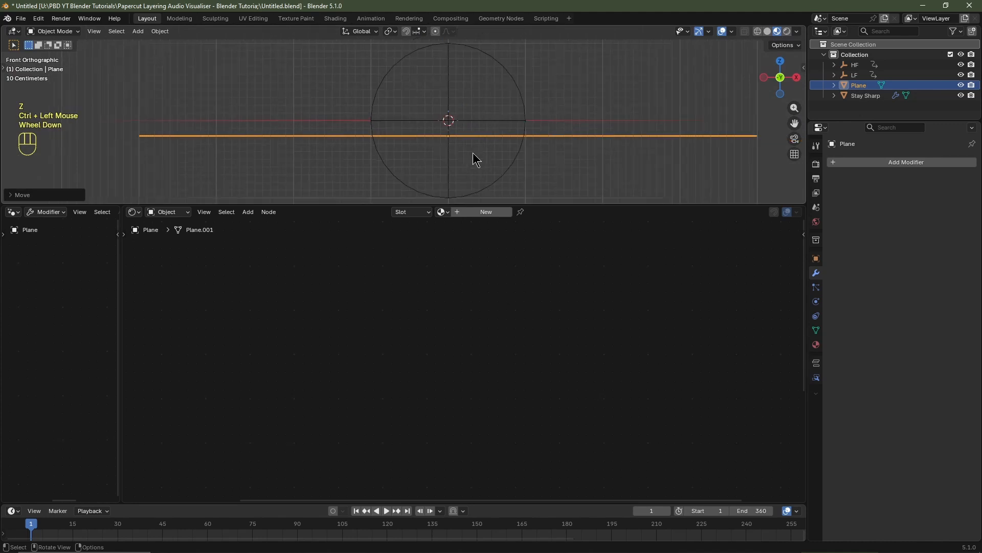
Step: Assign the existing material named Material to the new plane and rename it Mat 1
middle_drag(476, 160, 449, 184)
click(441, 211)
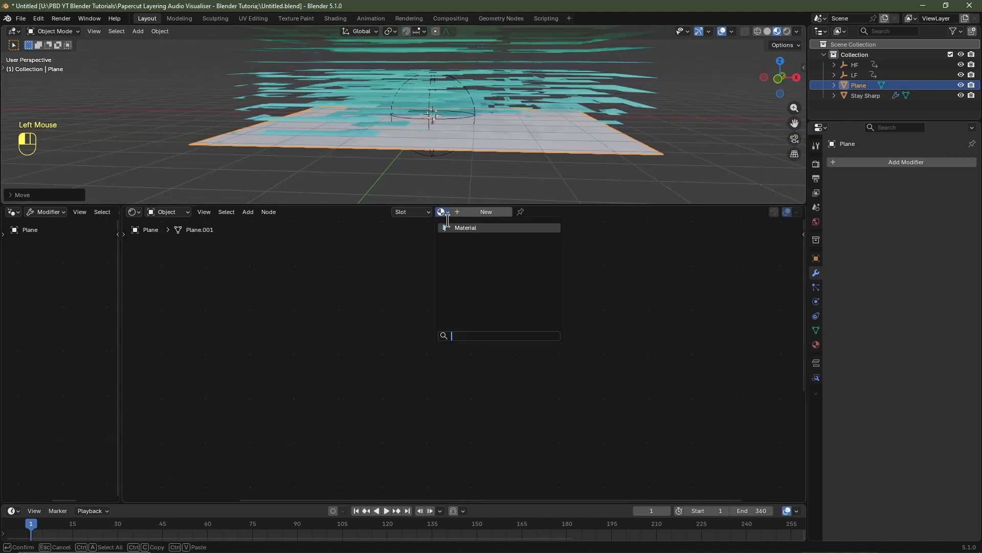
click(460, 228)
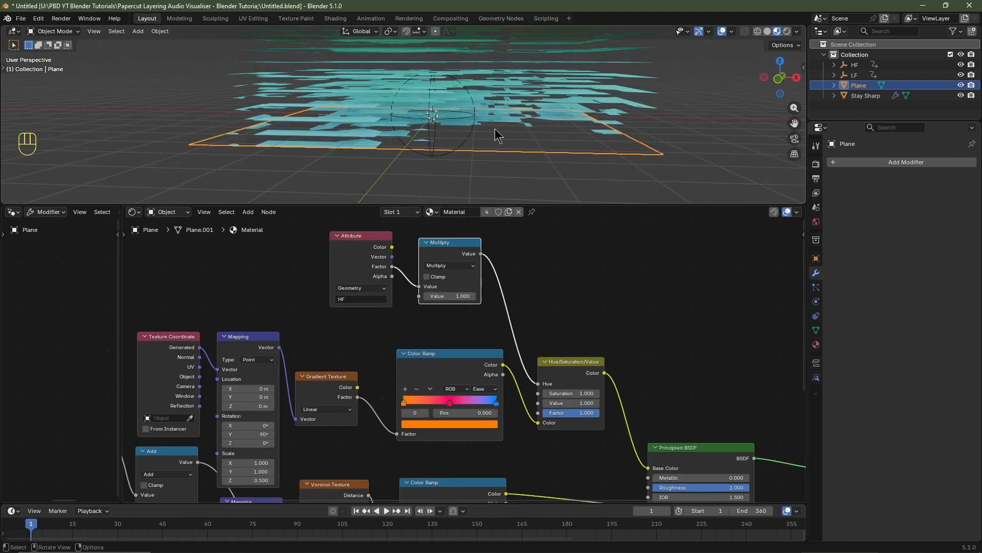
click(460, 211)
text(Mat 1)
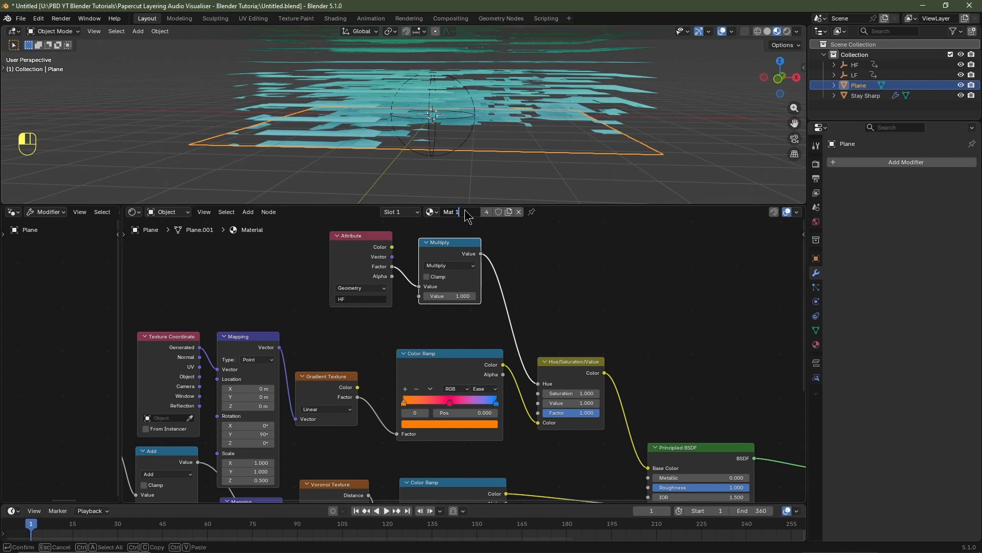
key(Return)
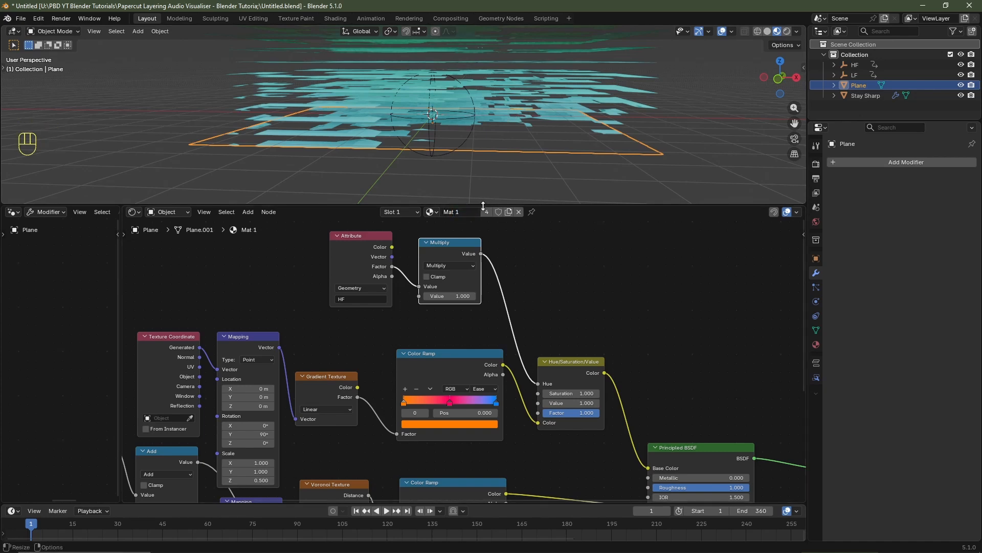
Step: Make a single-user copy of the plane's Mat 1 material and rename the copy Mat 2
click(487, 212)
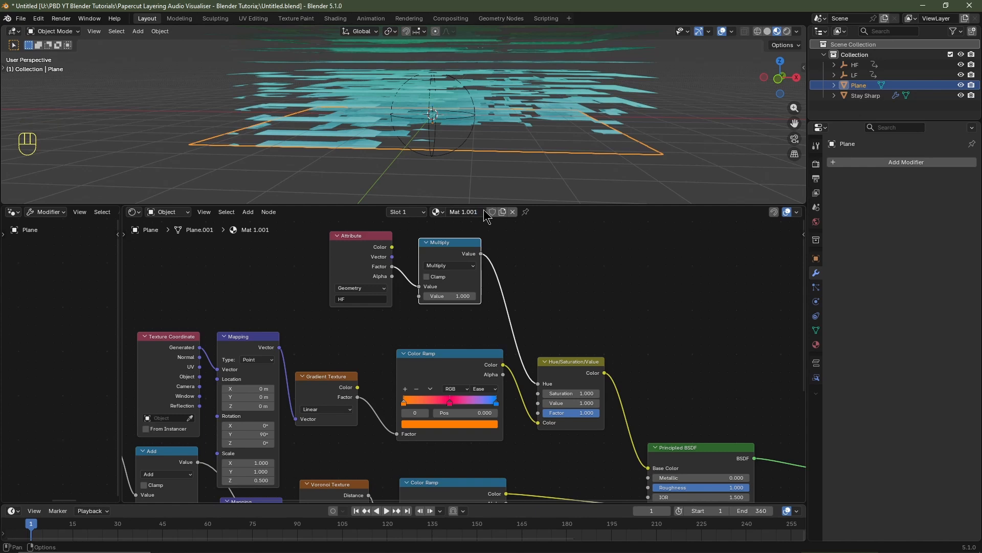
click(483, 214)
key(ctrl+z)
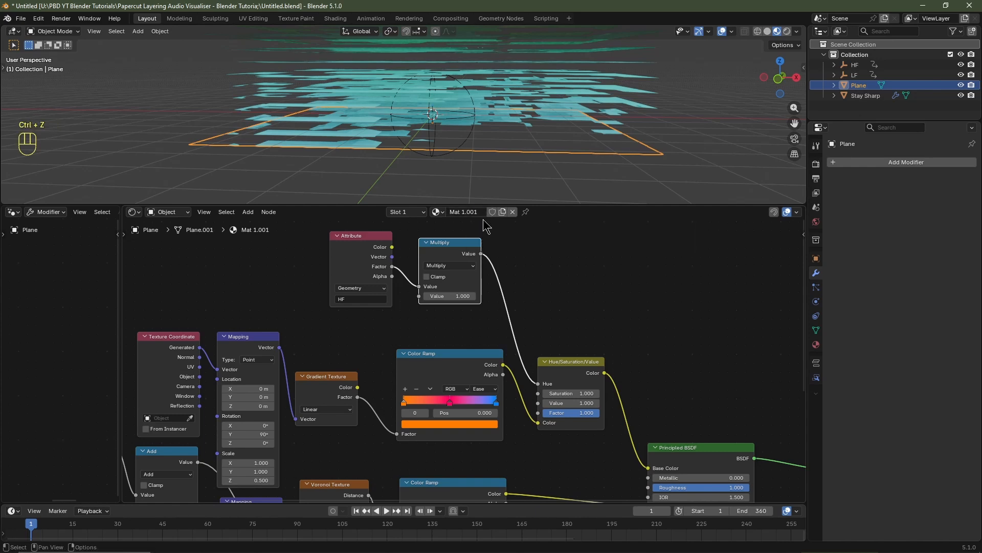
click(481, 211)
text(Mat 2)
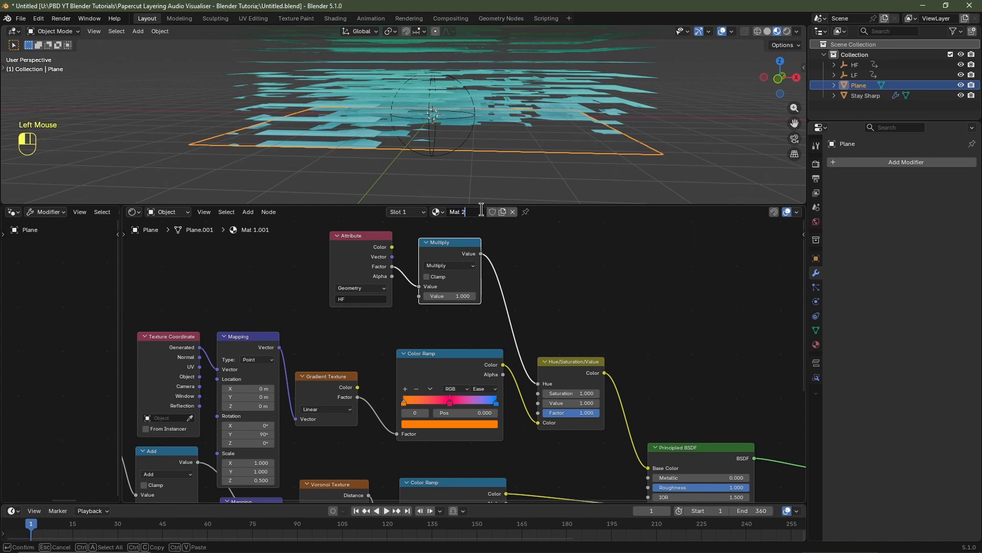
key(Return)
Step: Select the layered stack and the base plane in turn to compare their assigned materials
middle_drag(492, 153, 523, 61)
scroll(522, 60, down, 2)
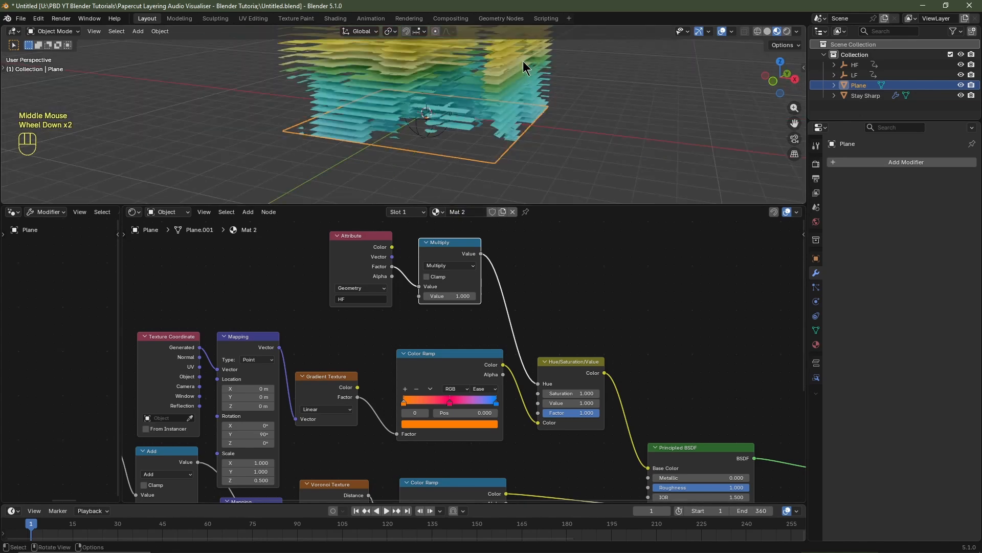
click(506, 69)
click(497, 156)
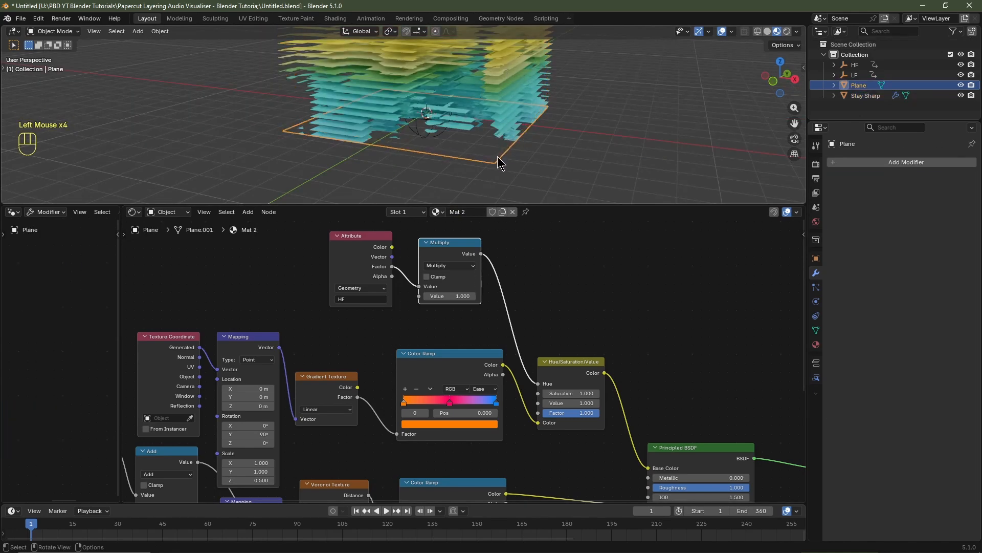
scroll(498, 156, up, 2)
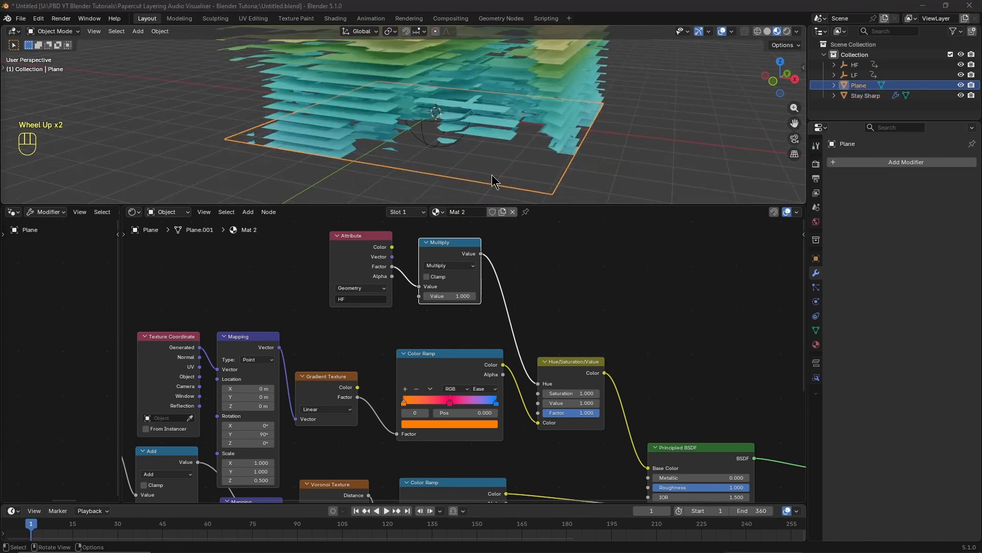
Step: Add a Geometry Nodes modifier to the base plane using the existing Level Up node group, with Mat 2 as its material
click(878, 162)
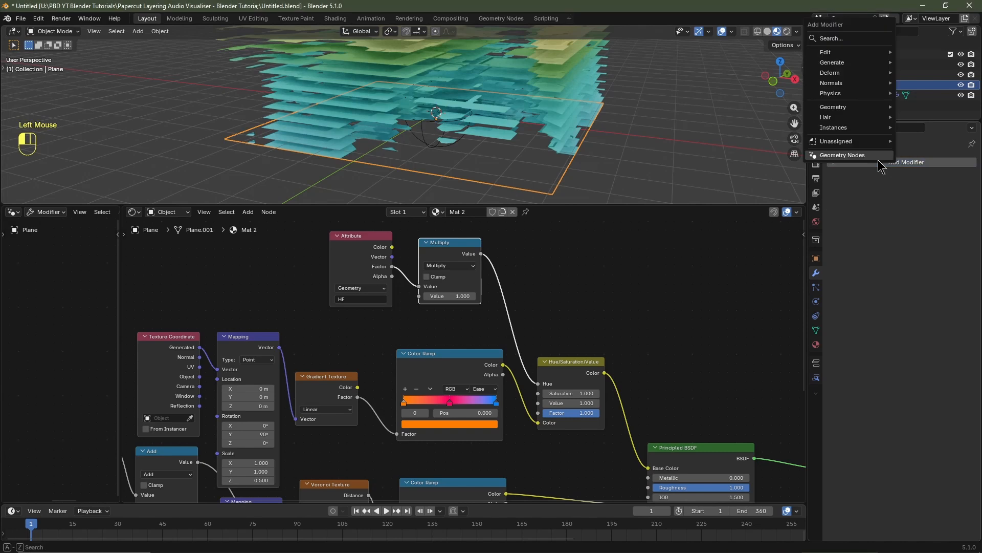
click(897, 166)
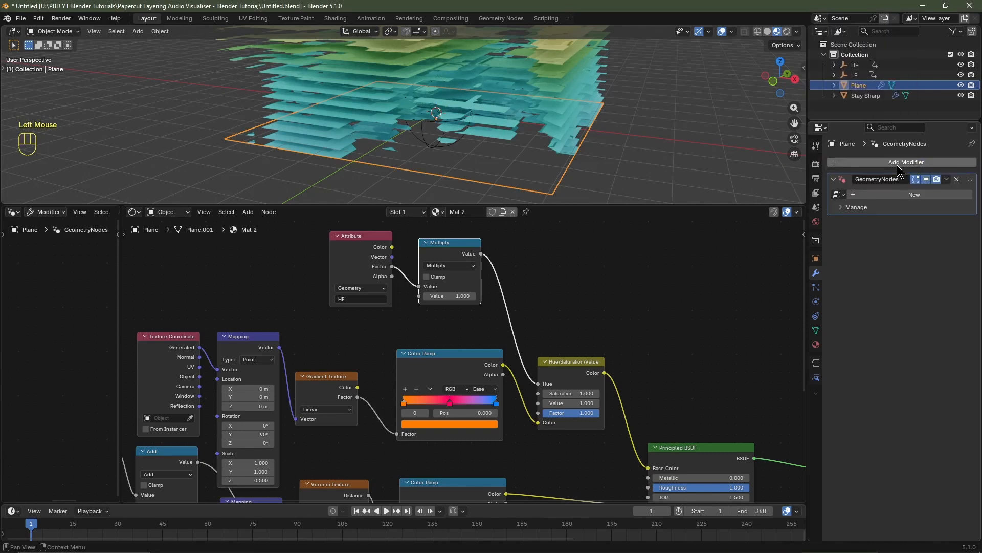
click(836, 194)
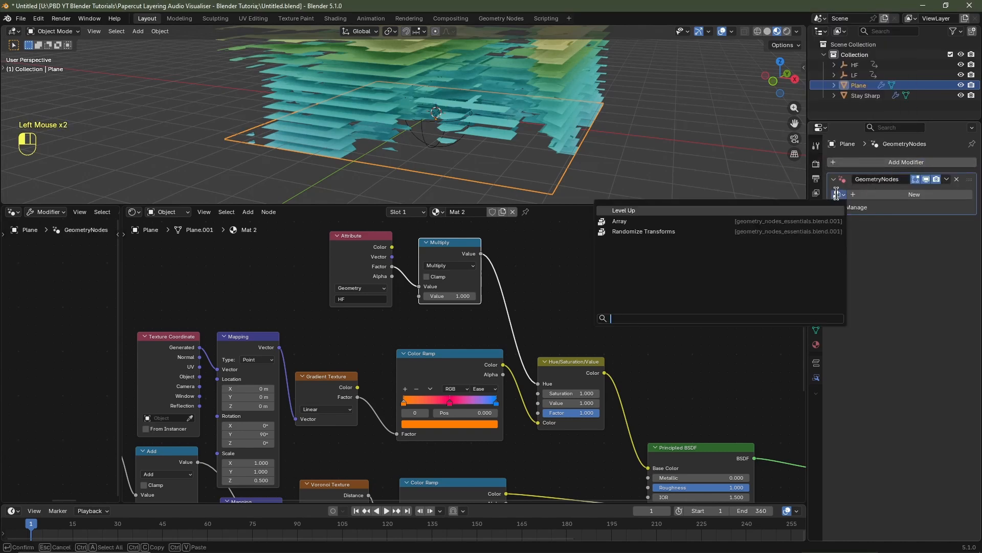
click(643, 210)
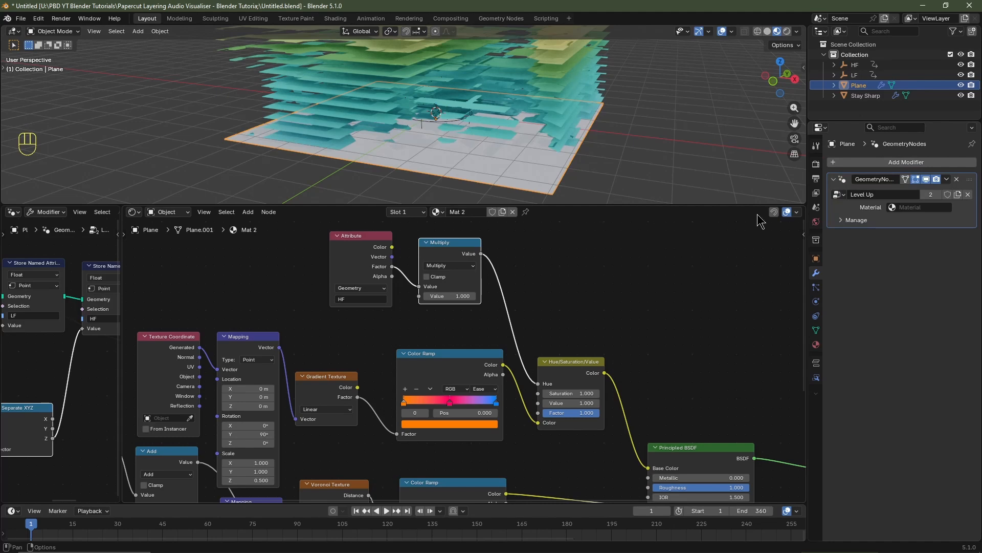
click(916, 207)
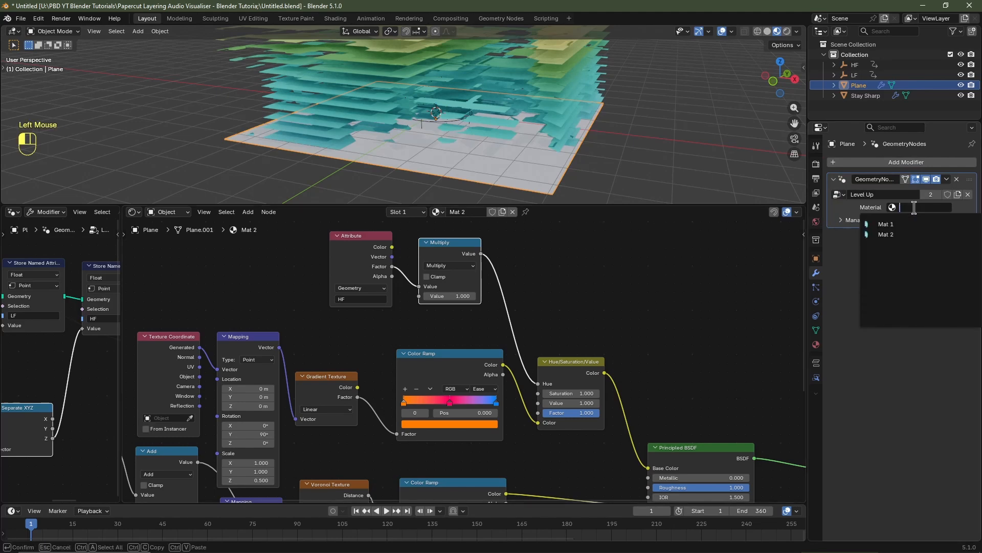
click(903, 233)
Step: Delete the black-and-white Color Ramp that drives the Principled BSDF's Alpha in Mat 2
scroll(634, 349, down, 1)
scroll(634, 349, down, 1)
middle_drag(634, 346, 652, 287)
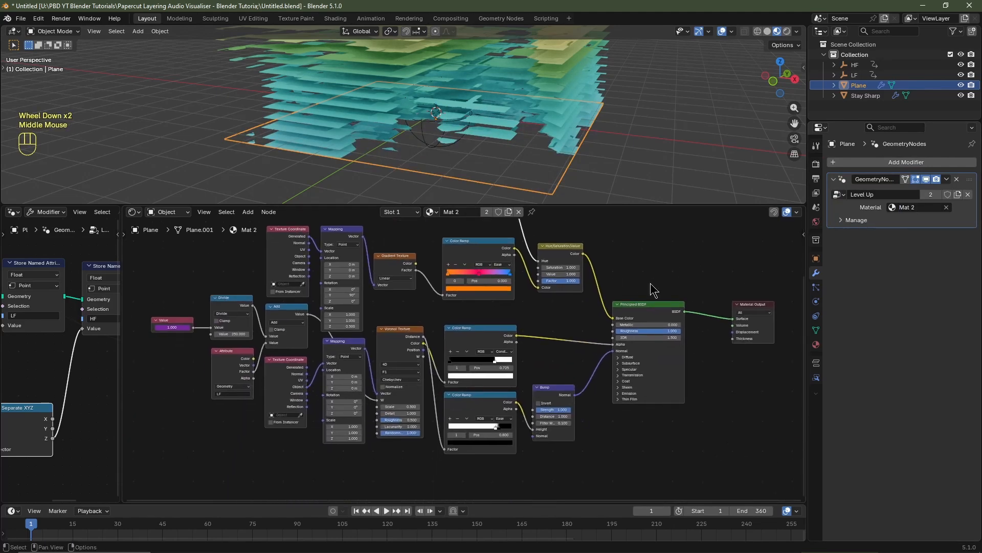
scroll(463, 358, up, 2)
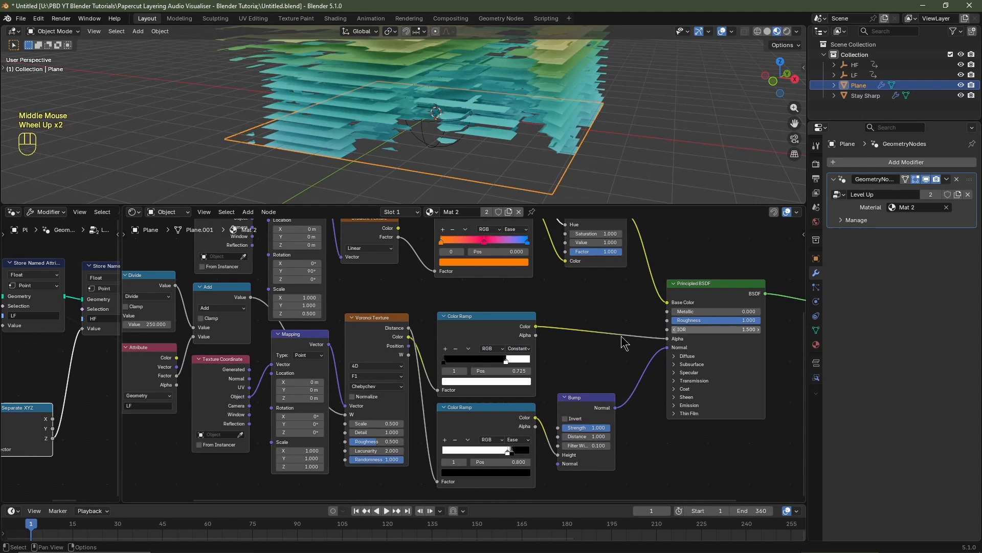
click(471, 318)
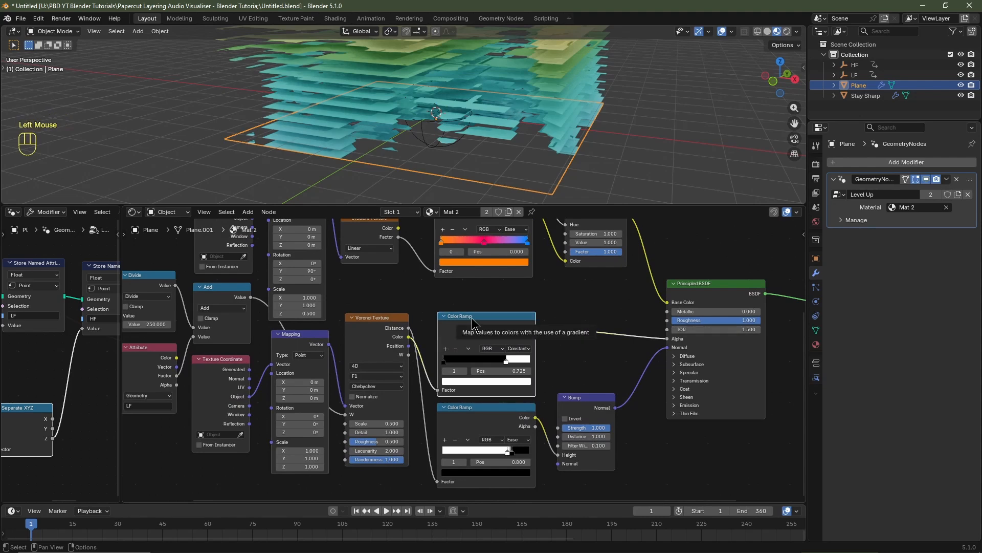
key(Delete)
Step: Delete the Texture Coordinate, Mapping and Gradient Texture nodes that feed the orange-to-blue Color Ramp in Mat 2
scroll(476, 323, down, 1)
middle_drag(480, 313, 486, 374)
scroll(483, 371, left, 3)
scroll(458, 314, up, 1)
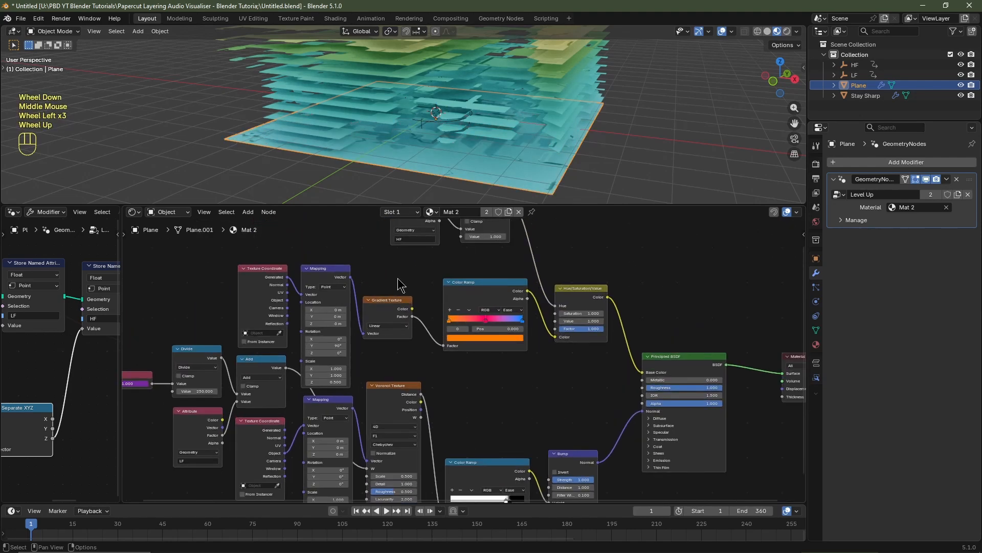
drag(400, 285, 248, 300)
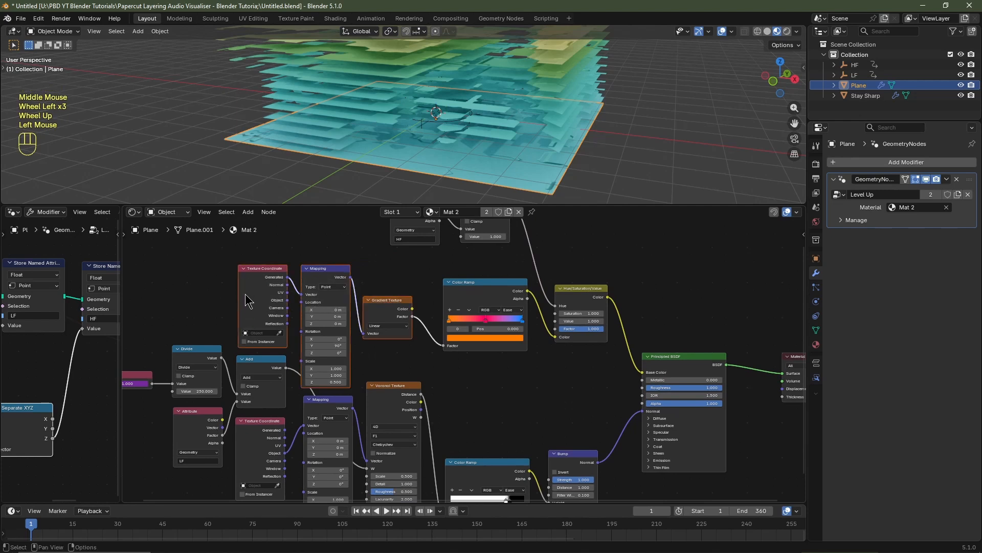
click(247, 300)
shift+click(321, 274)
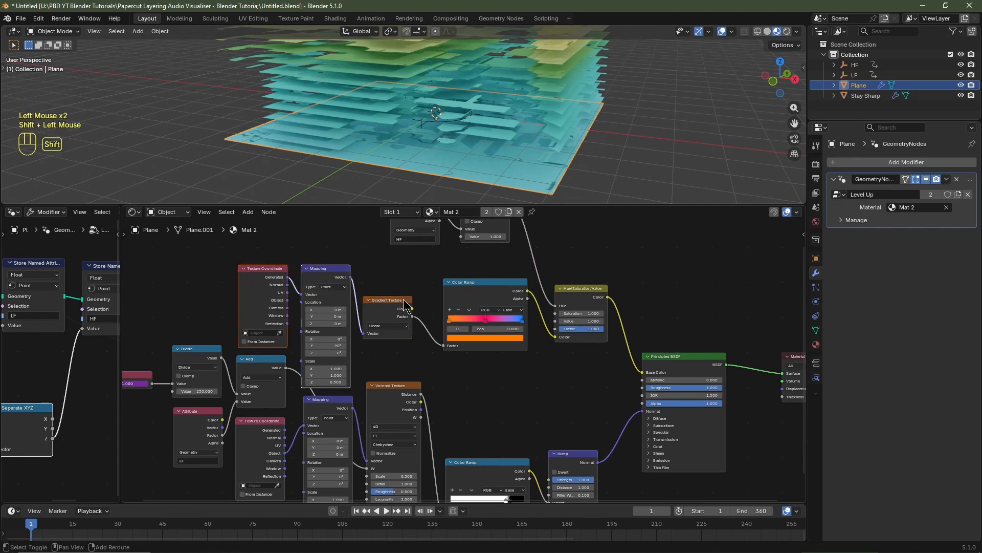
shift+click(384, 310)
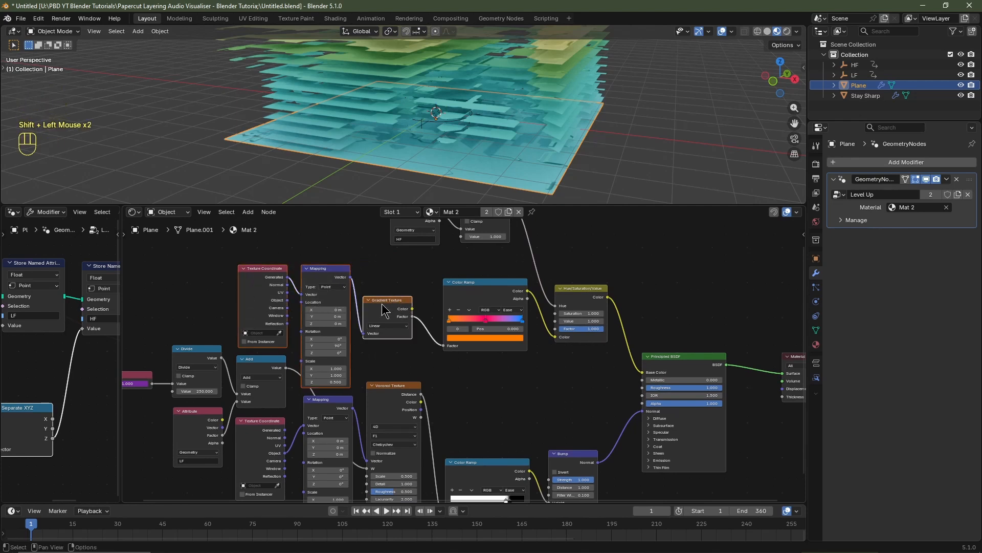
key(Delete)
Step: Connect the Voronoi Texture's Color output to the Factor of the orange-to-blue Color Ramp and view the base plane
middle_drag(490, 391, 476, 367)
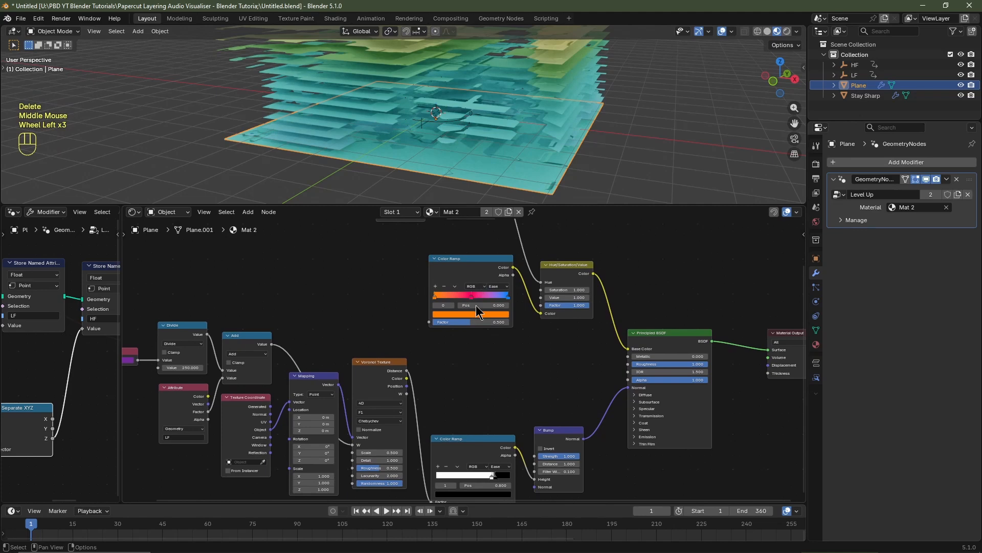
scroll(476, 361, up, 1)
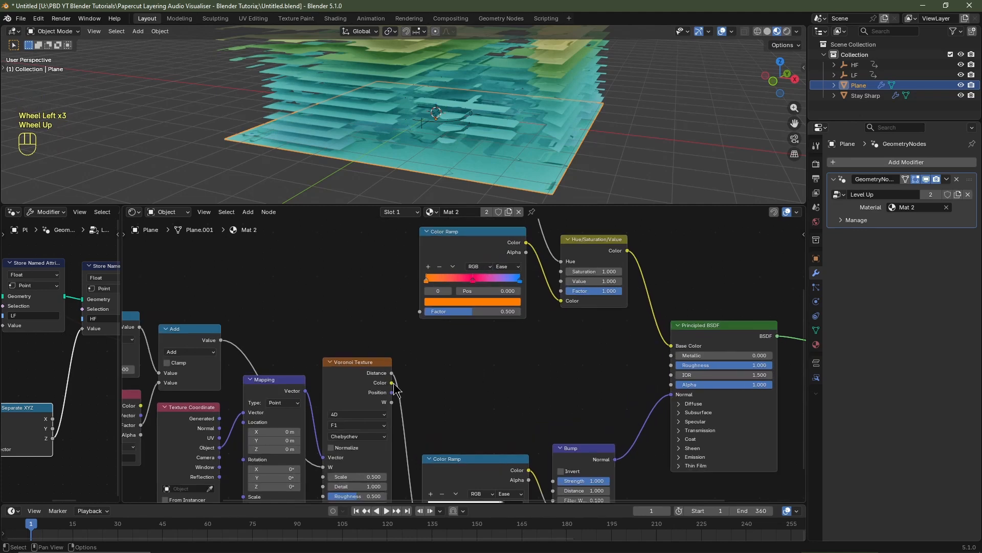
drag(391, 383, 421, 312)
middle_drag(481, 143, 486, 133)
scroll(486, 133, left, 3)
scroll(486, 133, down, 2)
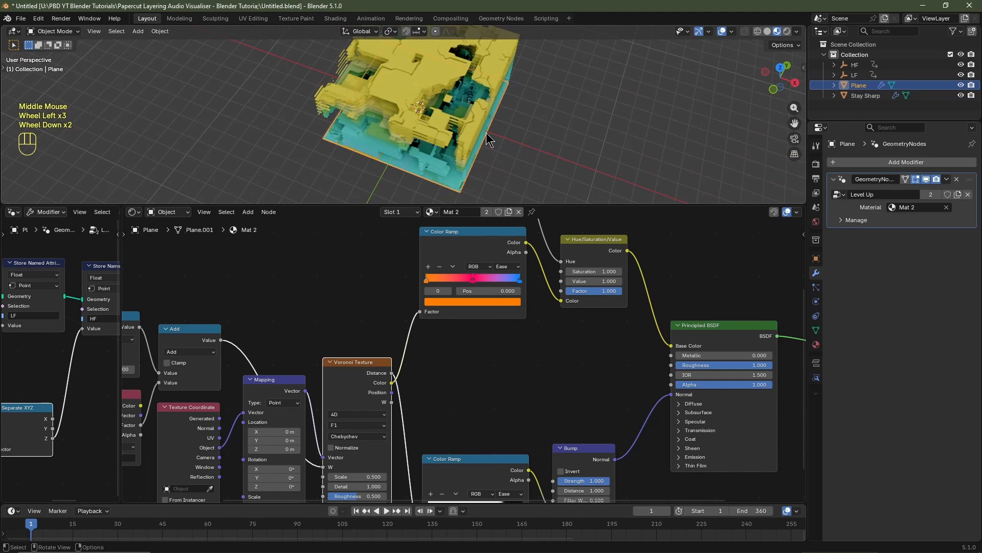
Step: Save the project as a new file named Like And Subscribe.blend in the current folder
click(20, 19)
click(42, 95)
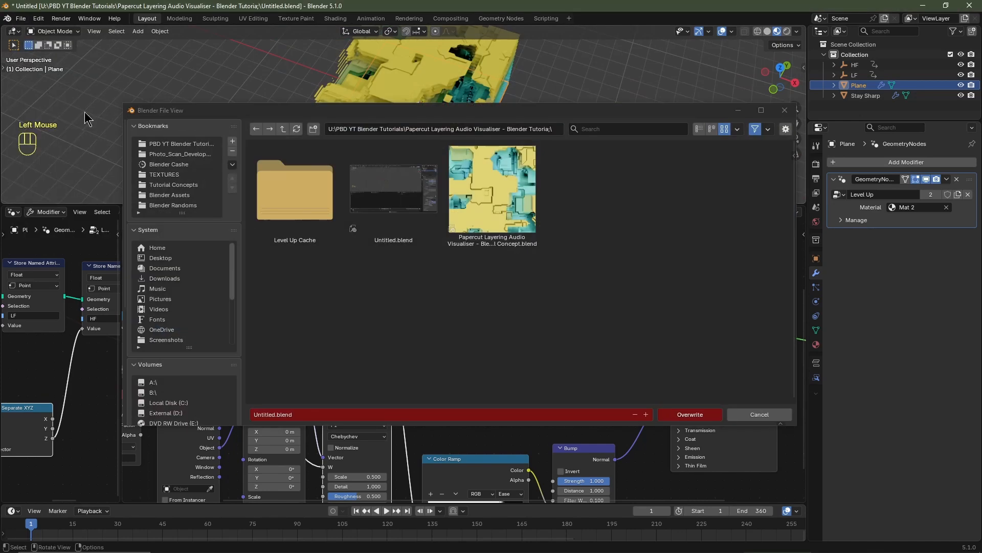
text(L)
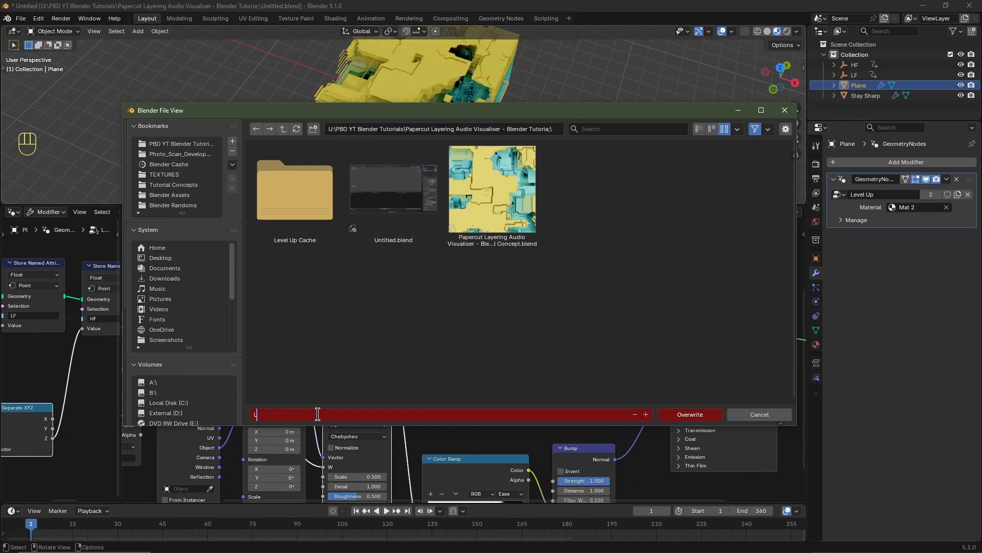
text(ike And Subscribe)
key(Return)
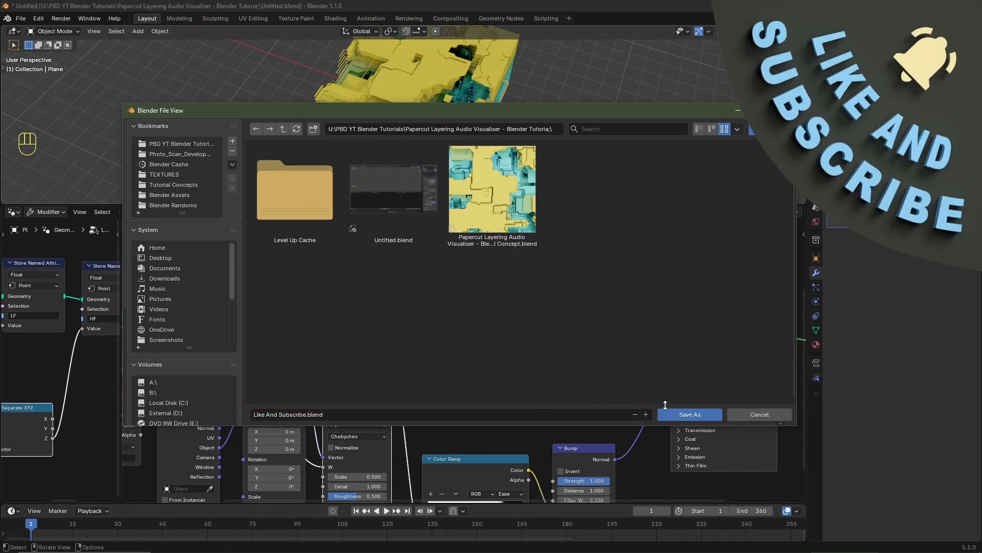
click(689, 414)
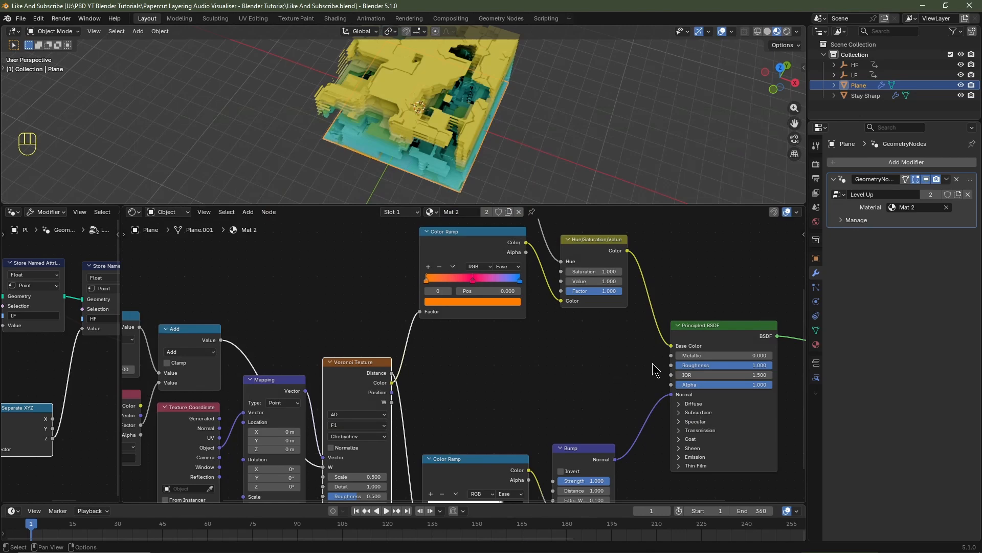
Step: Enlarge the 3D viewport, add a Sun light and raise it 8 m along Z with increment snapping
drag(519, 206, 507, 398)
scroll(478, 467, down, 2)
middle_drag(512, 339, 489, 337)
shift+middle_drag(488, 337, 466, 334)
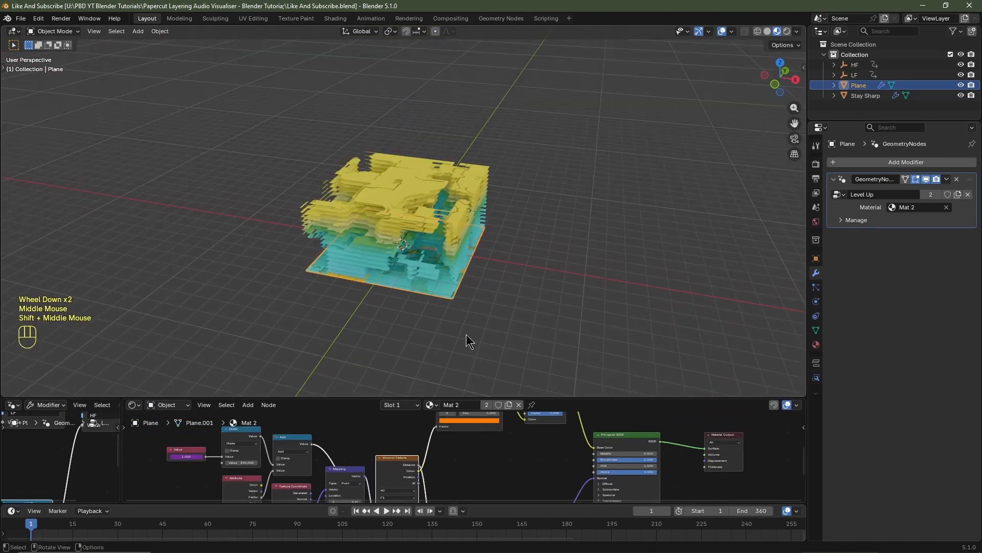
key(shift+a)
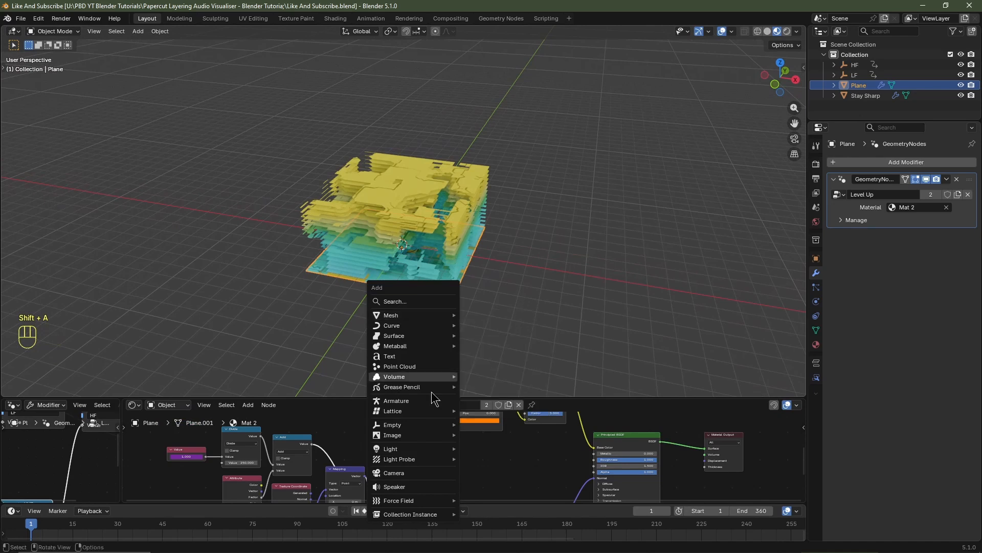
mouse_move(422, 452)
click(473, 460)
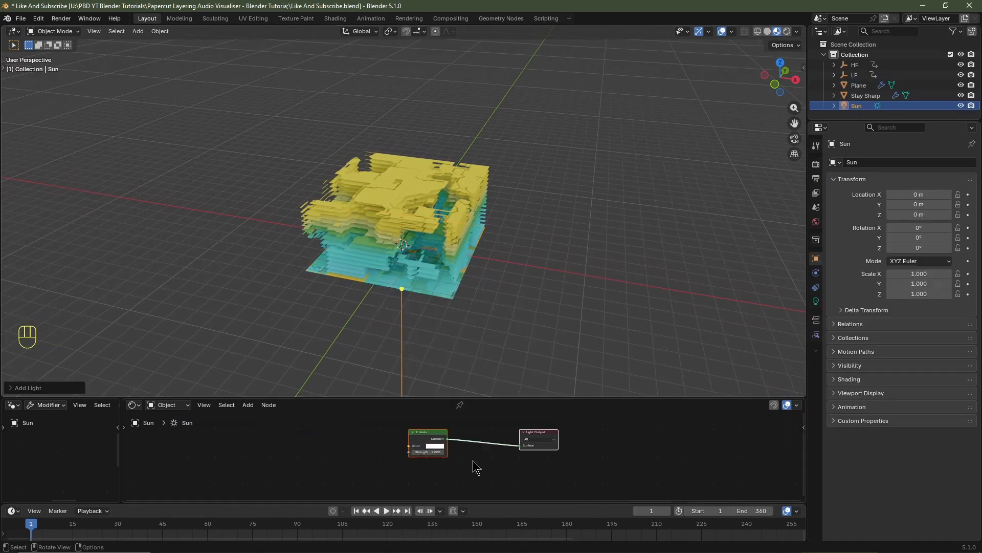
key(g)
key(z)
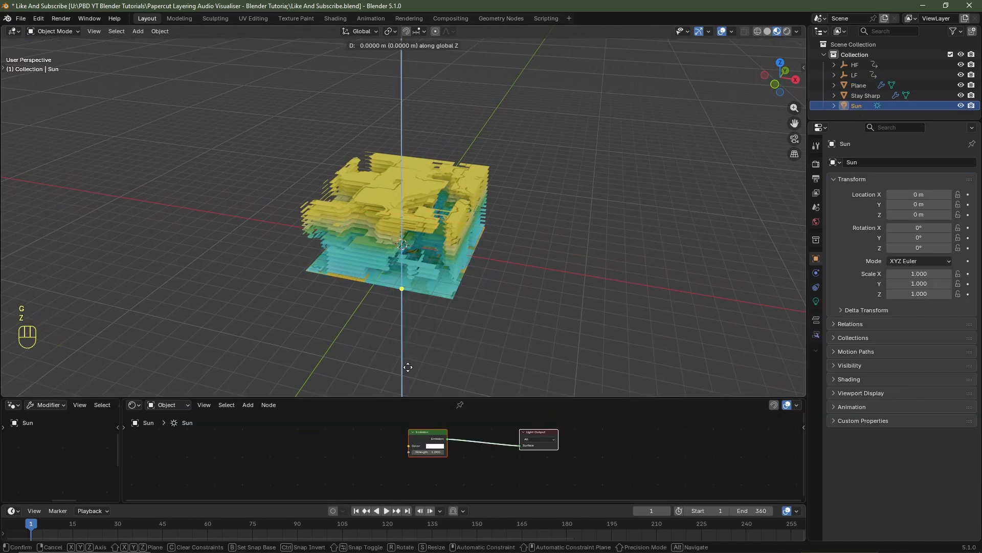
ctrl+click(420, 236)
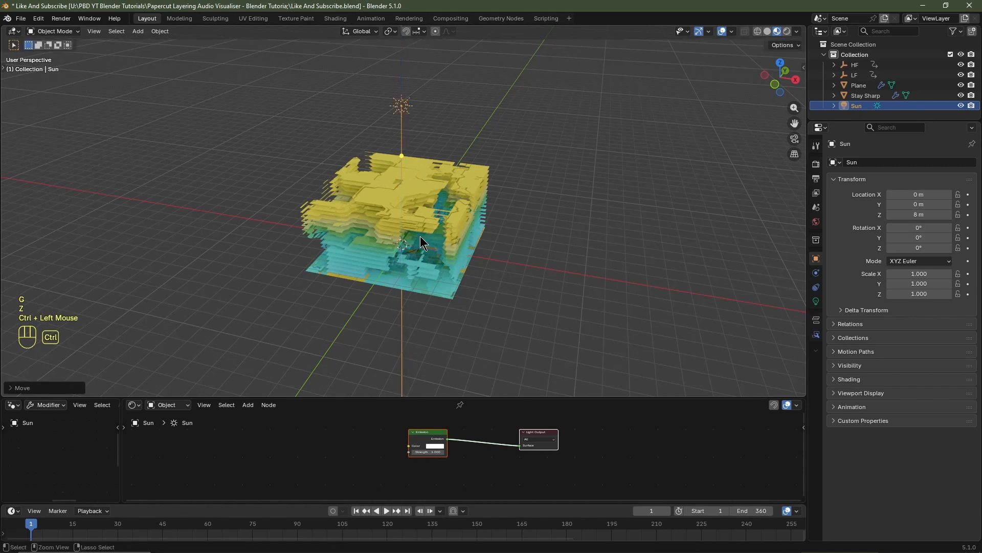
Step: Preview the scene in rendered shading with Cycles and set the sun's strength to 5 and its angle to 25°
click(816, 164)
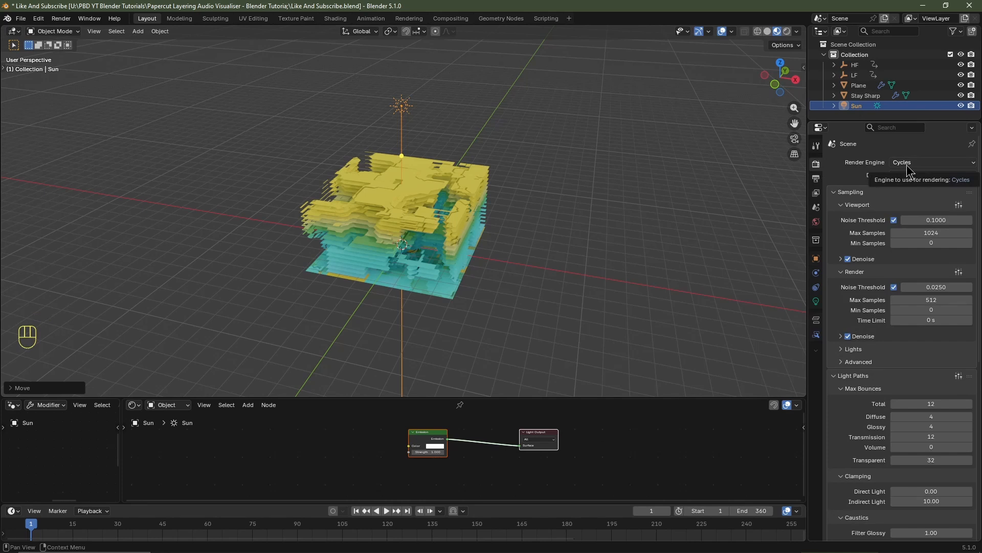
click(787, 31)
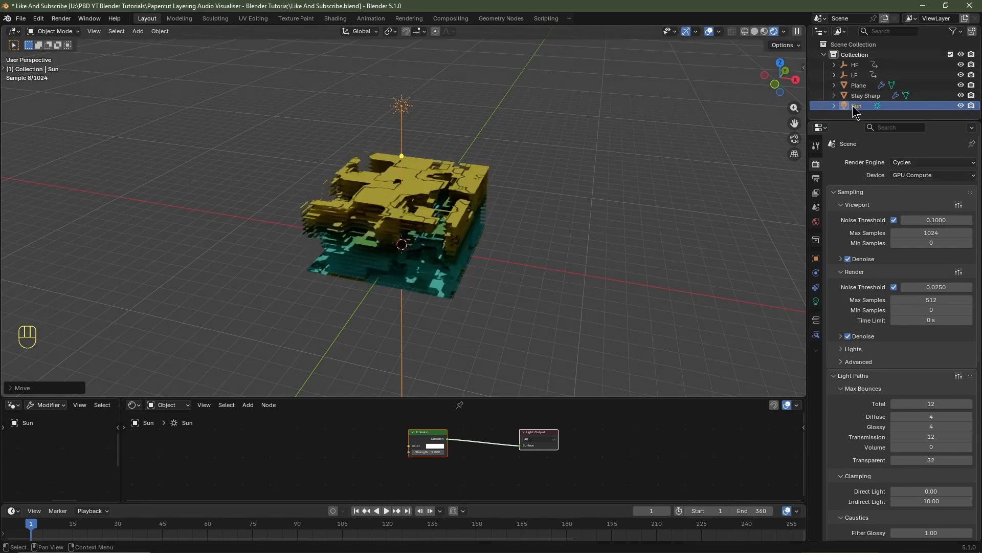
click(816, 301)
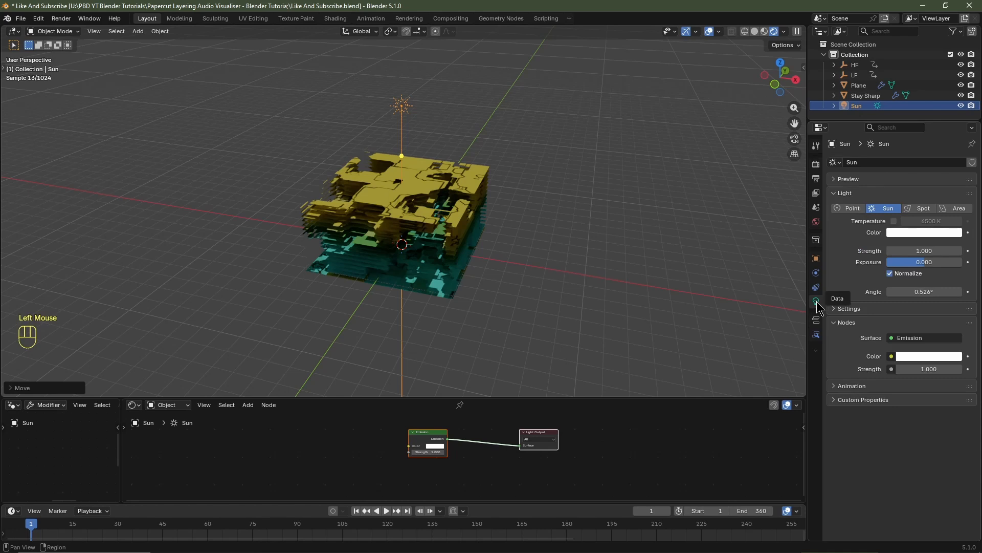
double_click(902, 250)
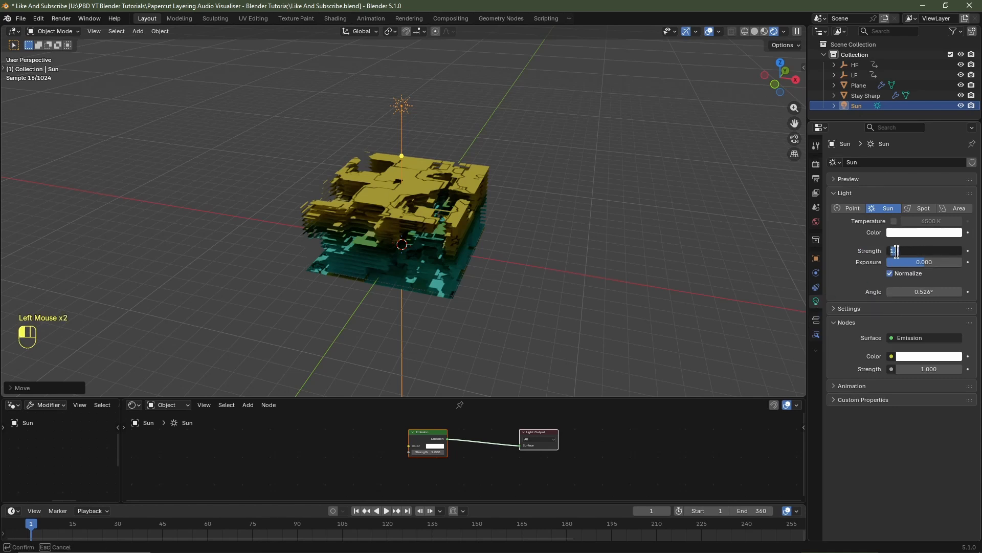
text(5)
key(Return)
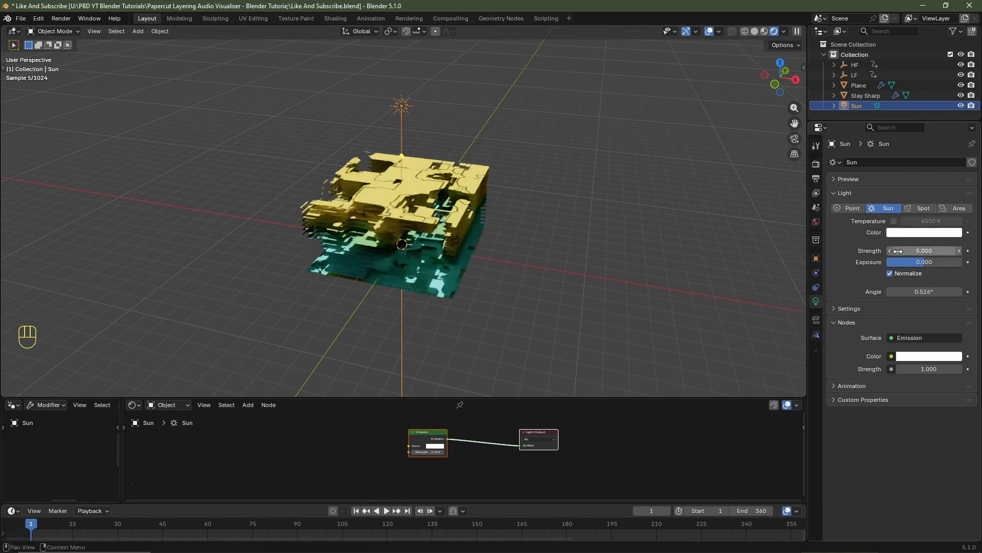
click(916, 292)
text(25)
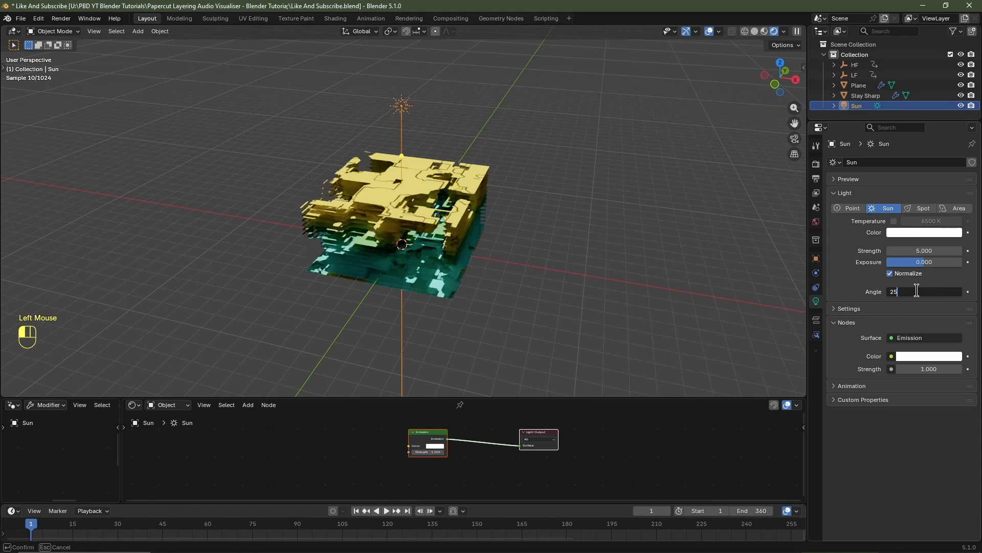
key(Return)
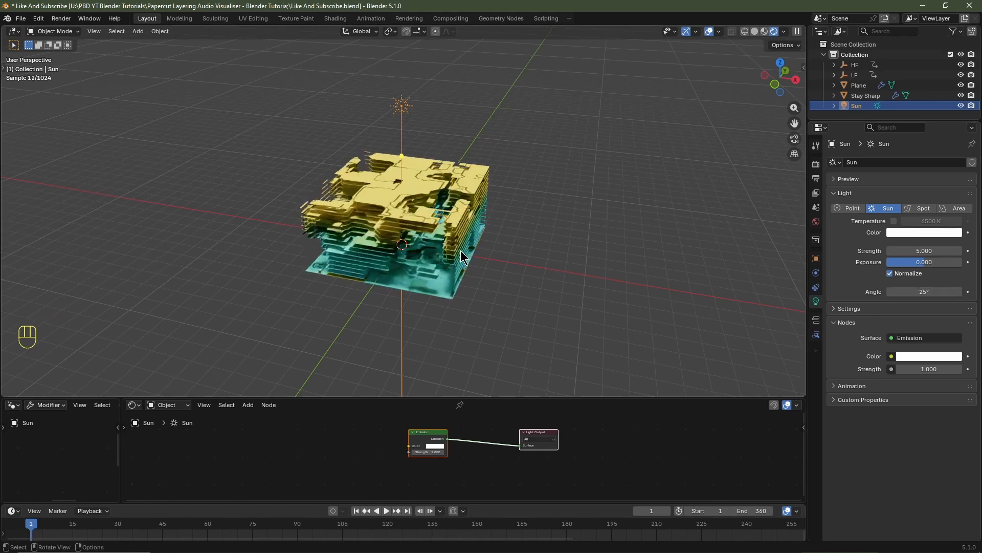
Step: Add a camera and align it to the top orthographic view, looking straight down on the layered stack
key(KP_7)
scroll(460, 253, up, 8)
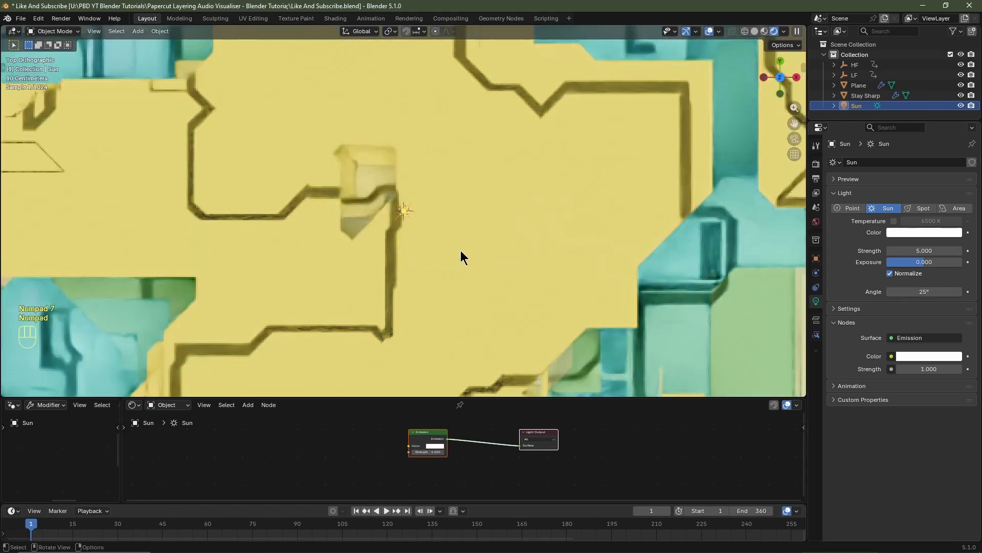
scroll(461, 250, down, 6)
key(shift+a)
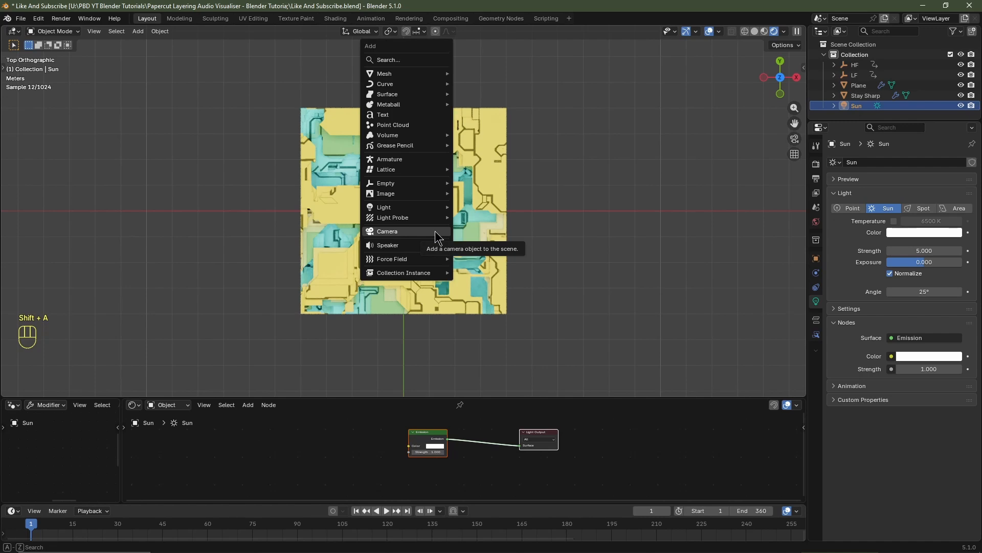
click(435, 233)
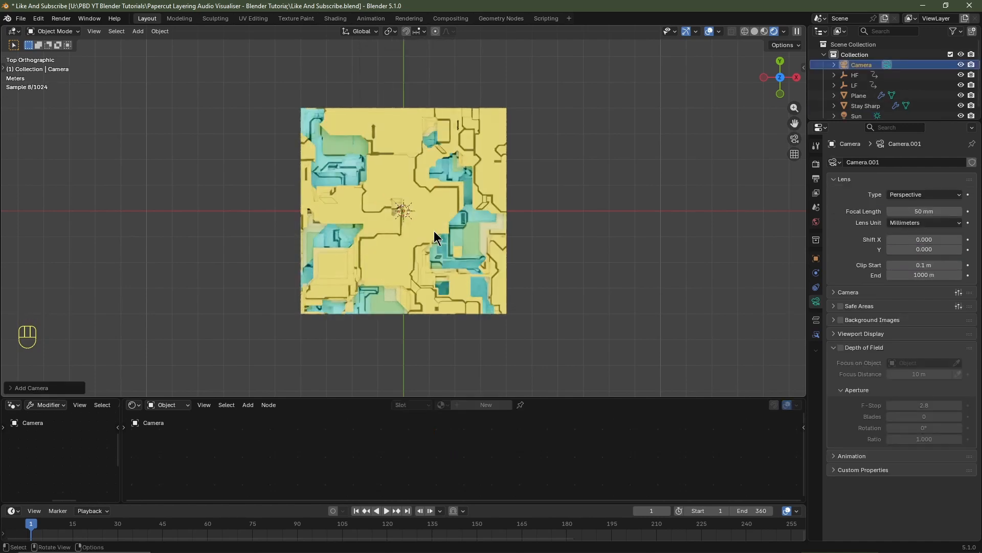
key(ctrl+alt+KP_0)
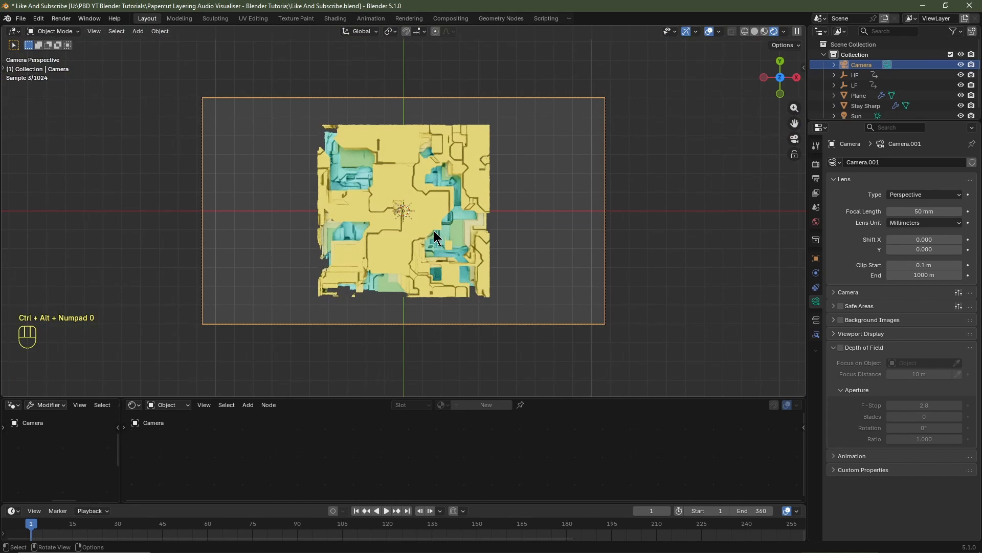
Step: Set the camera's focal length to 70 mm and lower its Z location to 15 m
click(518, 94)
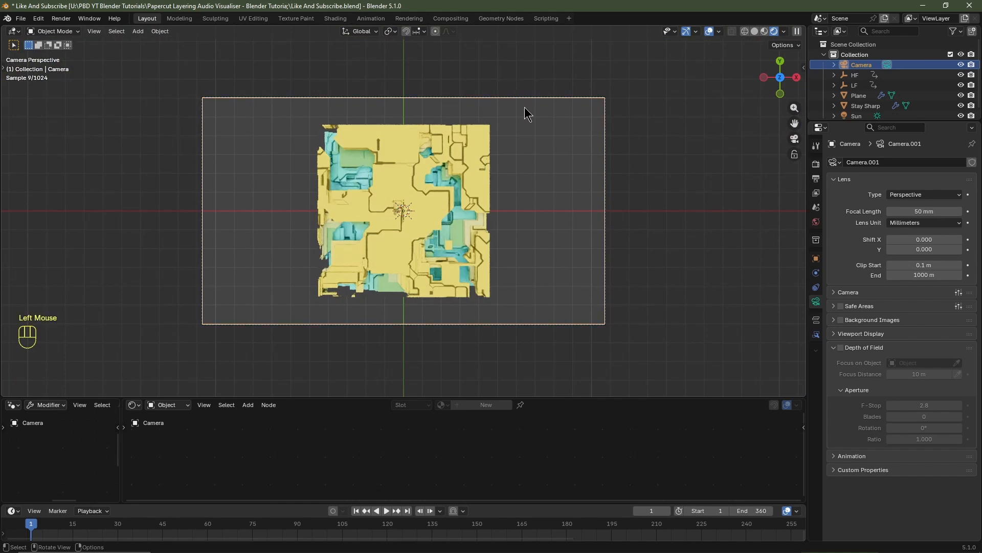
click(816, 259)
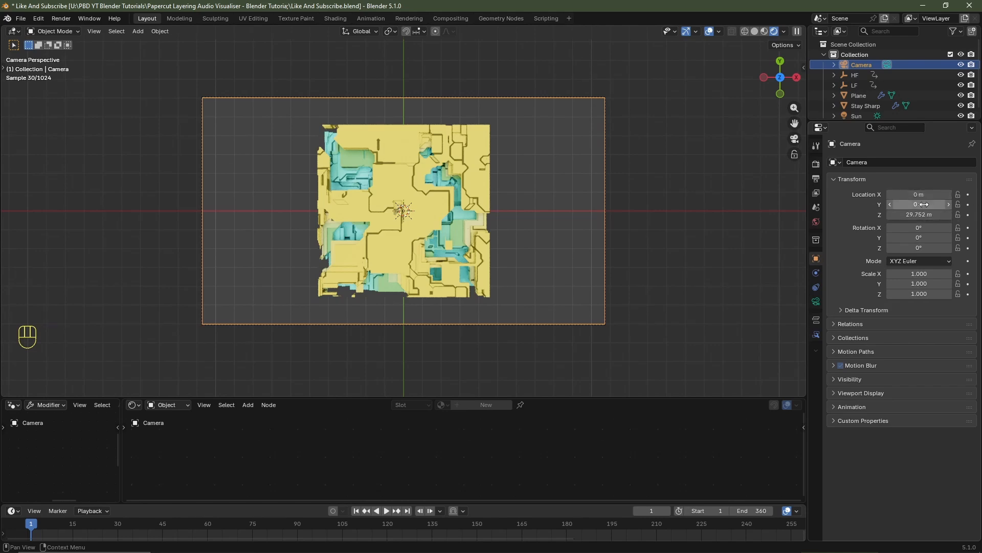
click(817, 301)
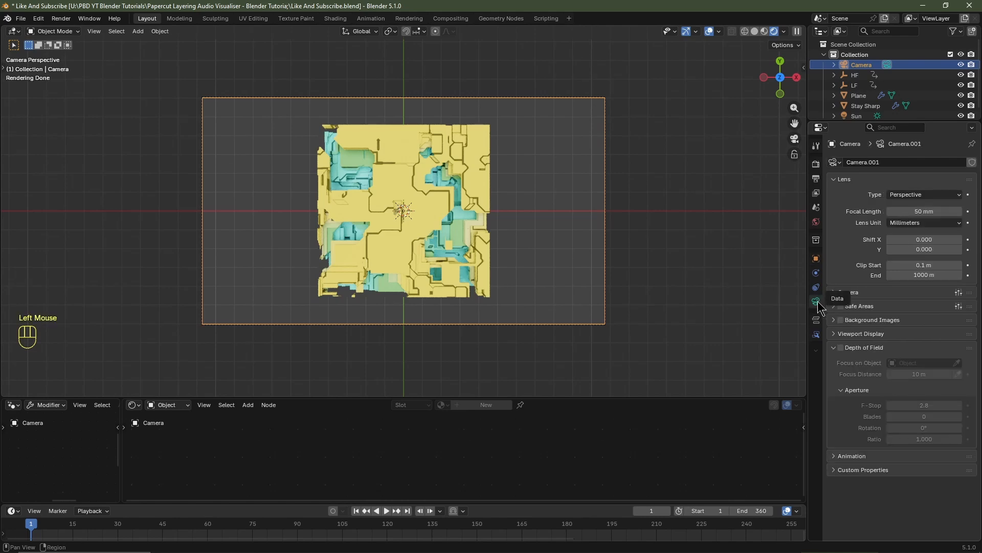
double_click(920, 214)
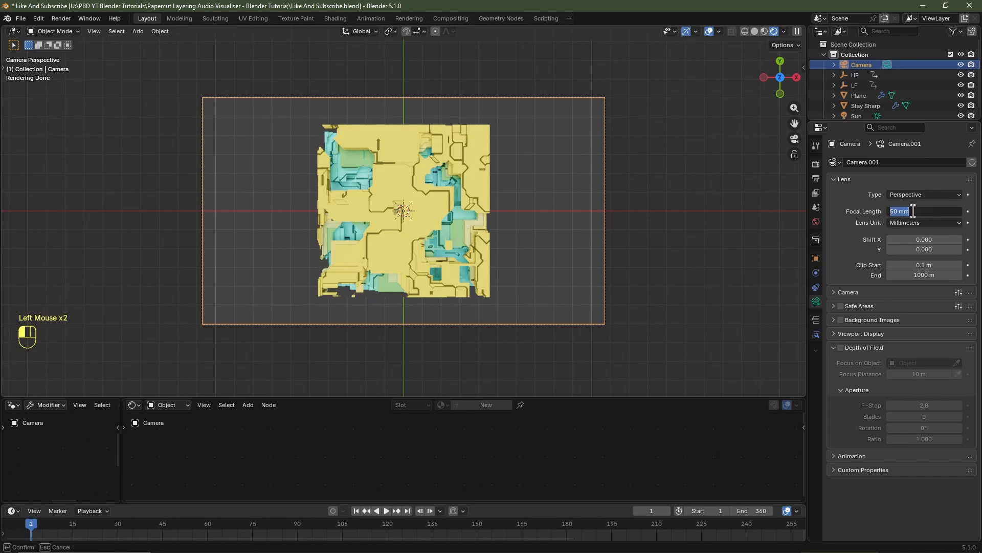
text(70)
key(Return)
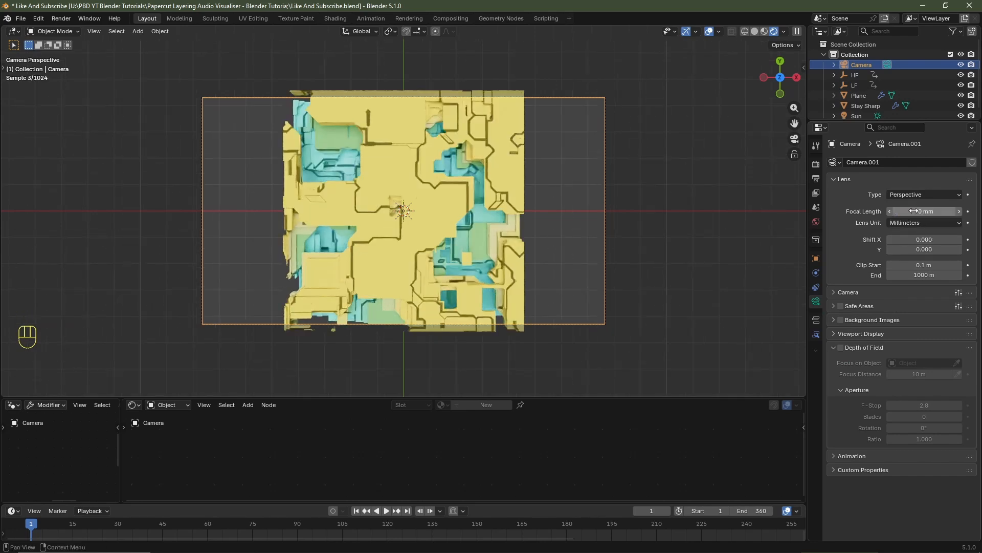
click(817, 259)
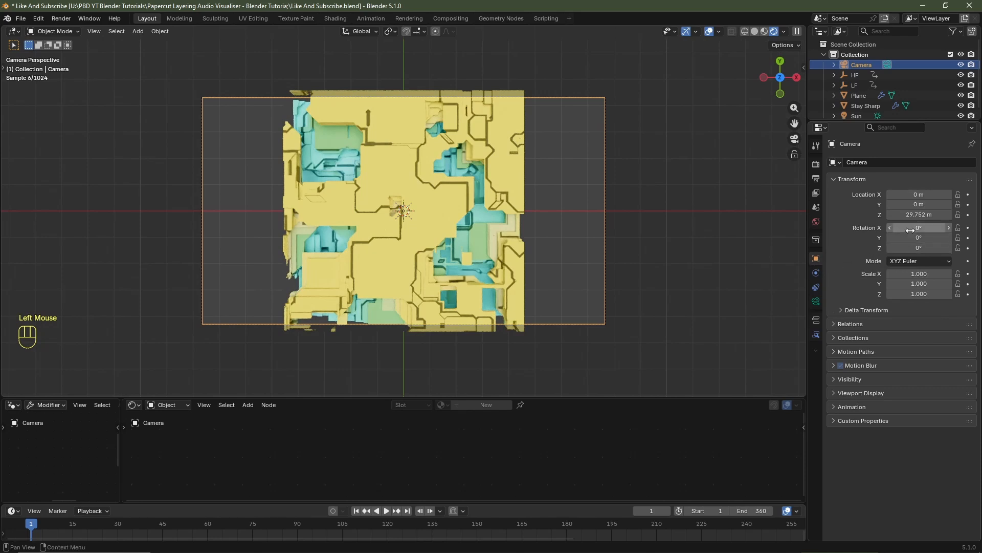
drag(920, 214, 847, 215)
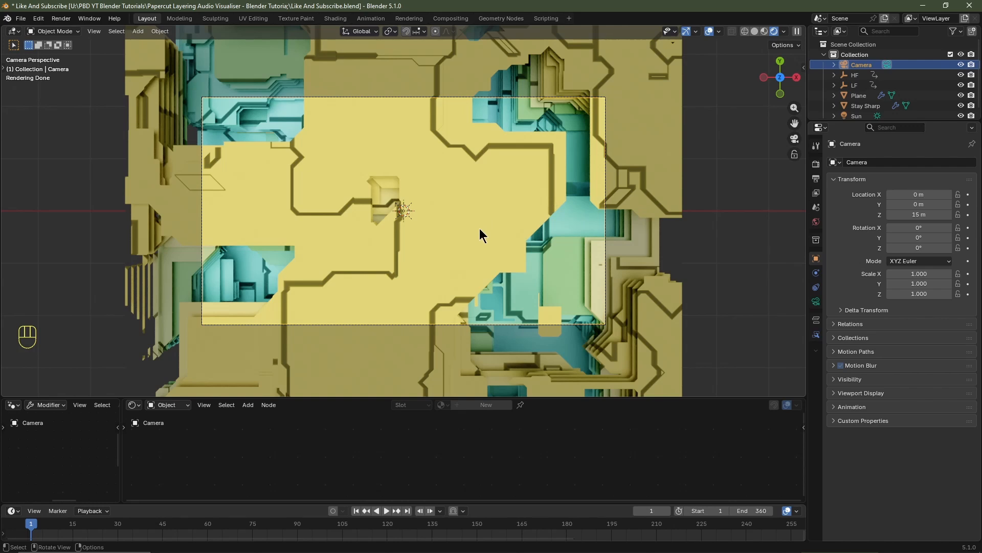
Step: Set the world background strength to 0
click(816, 222)
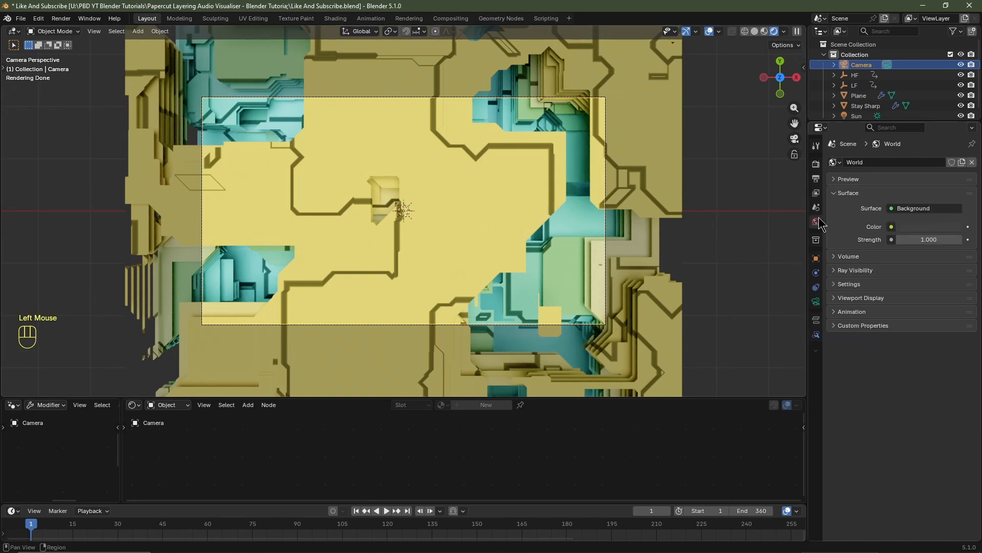
drag(940, 237, 865, 238)
Step: Rotate the Sun light to 25° on X and 15° on Z
click(855, 116)
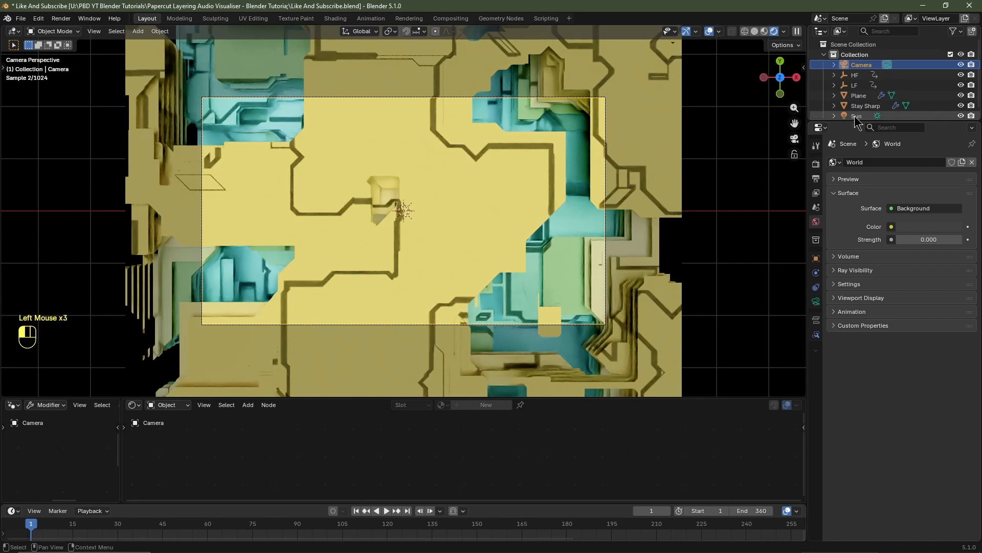
click(816, 258)
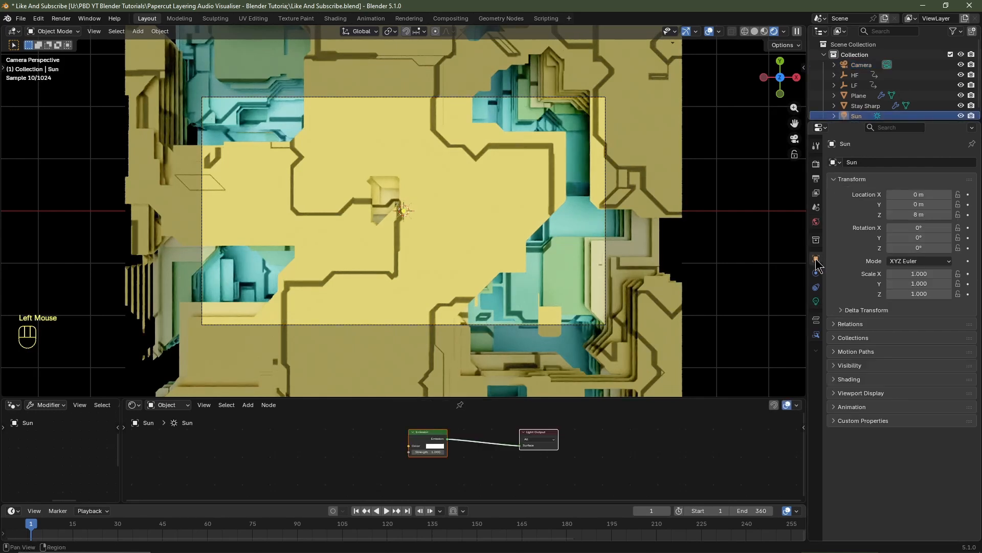
mouse_move(918, 227)
mouse_down()
mouse_move(941, 227)
mouse_move(916, 228)
mouse_up()
click(917, 227)
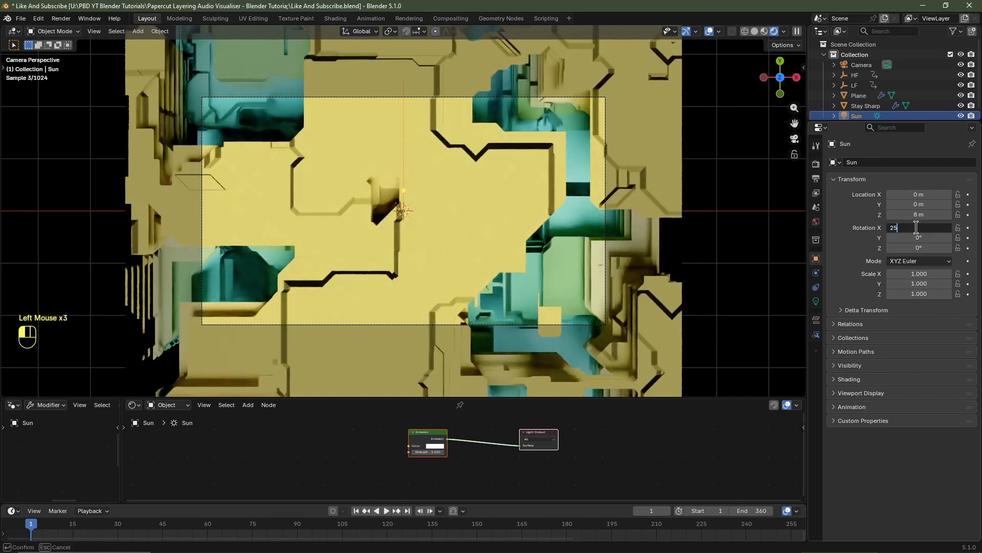
text(25)
key(Return)
click(919, 248)
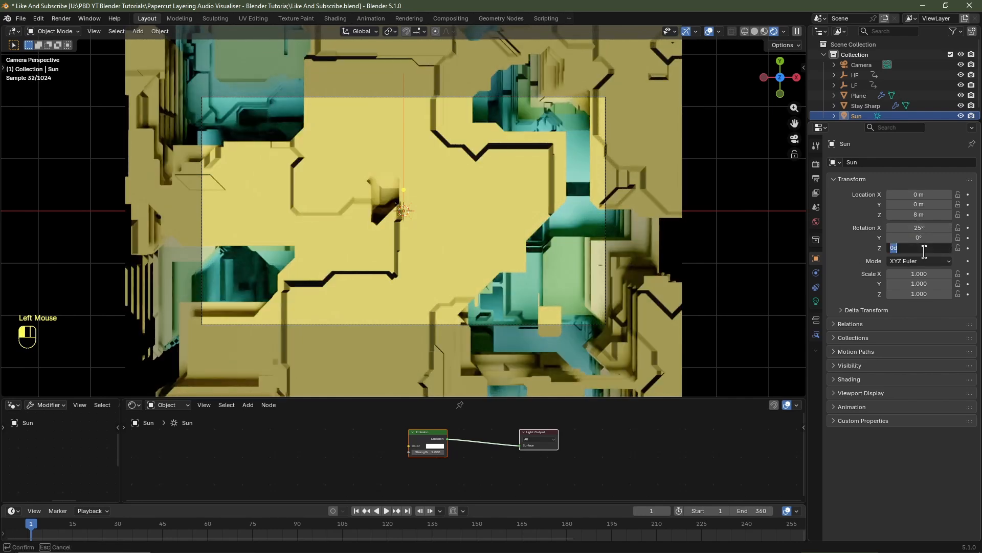
text(15)
key(Return)
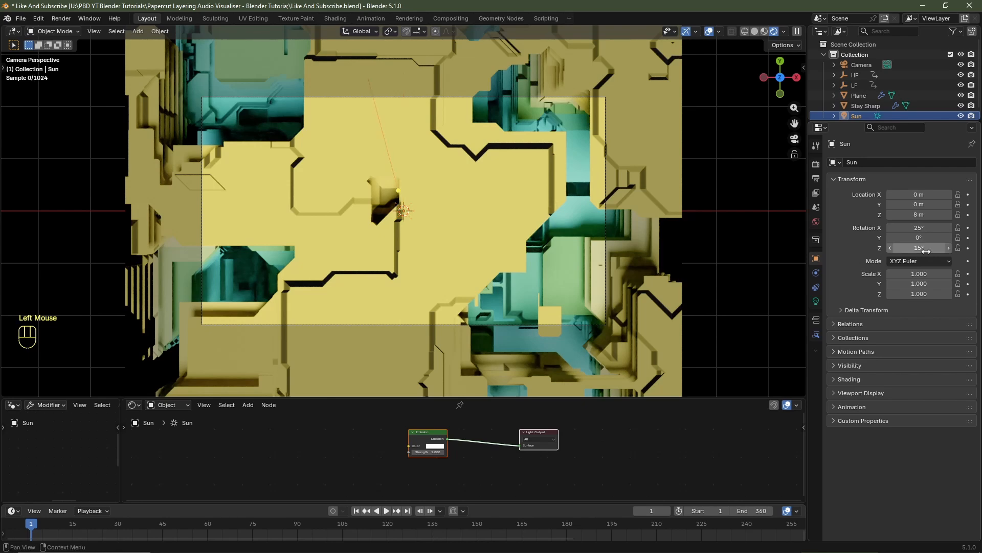
Step: Set the Sun light's strength to 2.5
click(816, 301)
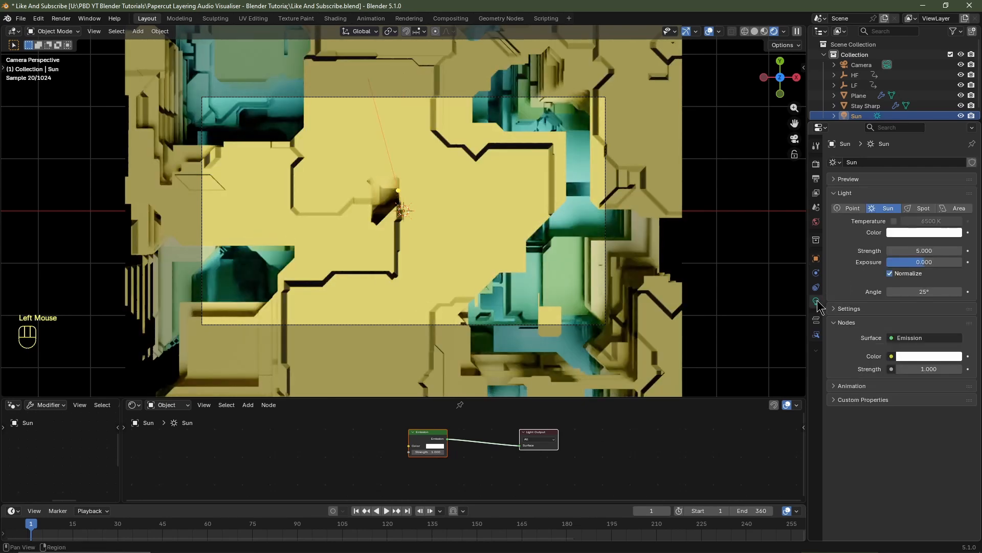
double_click(922, 251)
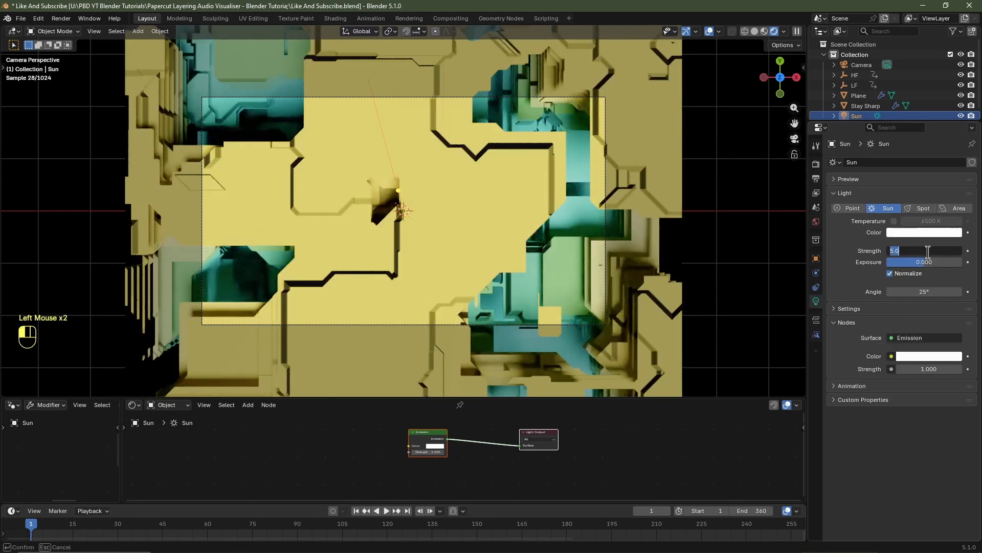
key(Return)
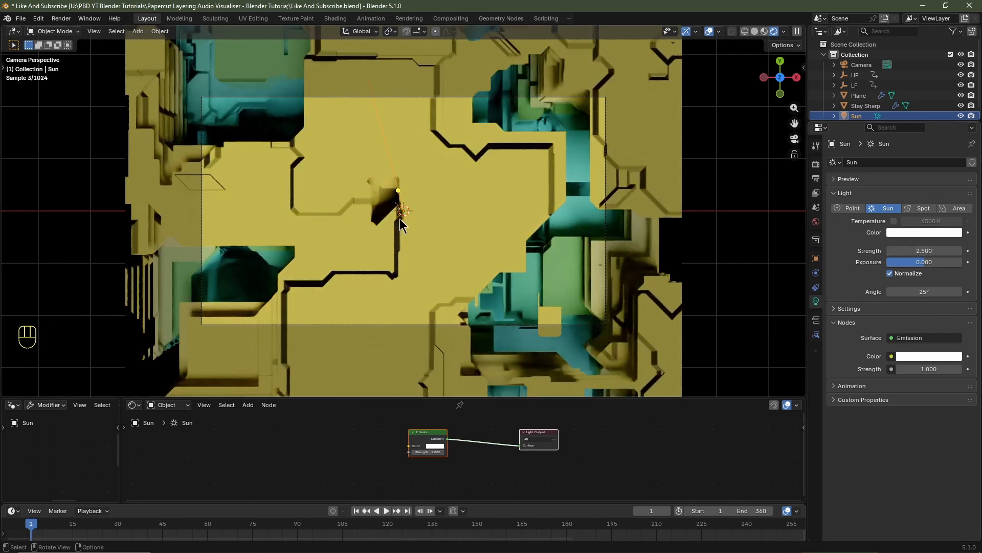
Step: Duplicate the Sun in place and set the copy's rotation to -25° on X and 0° on Z
key(shift+d)
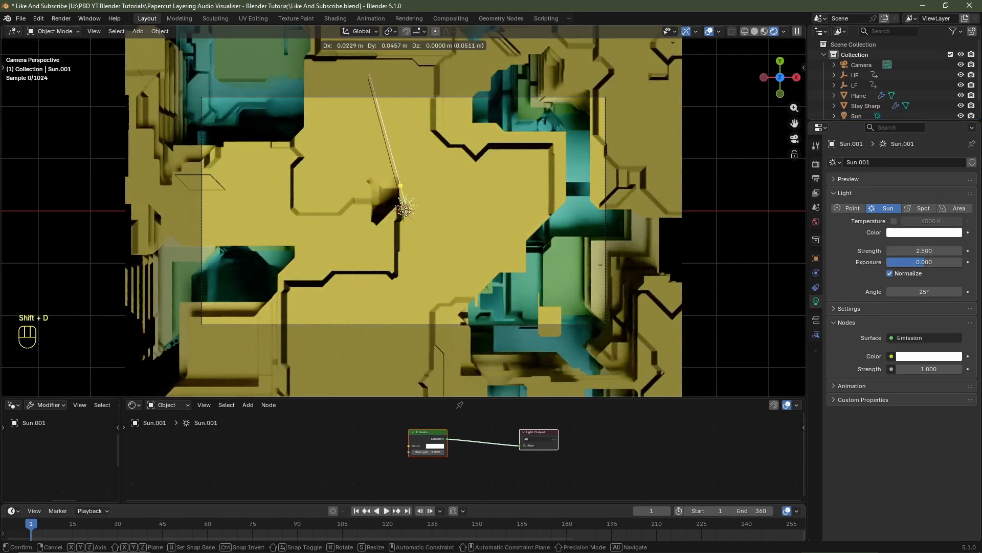
key(Escape)
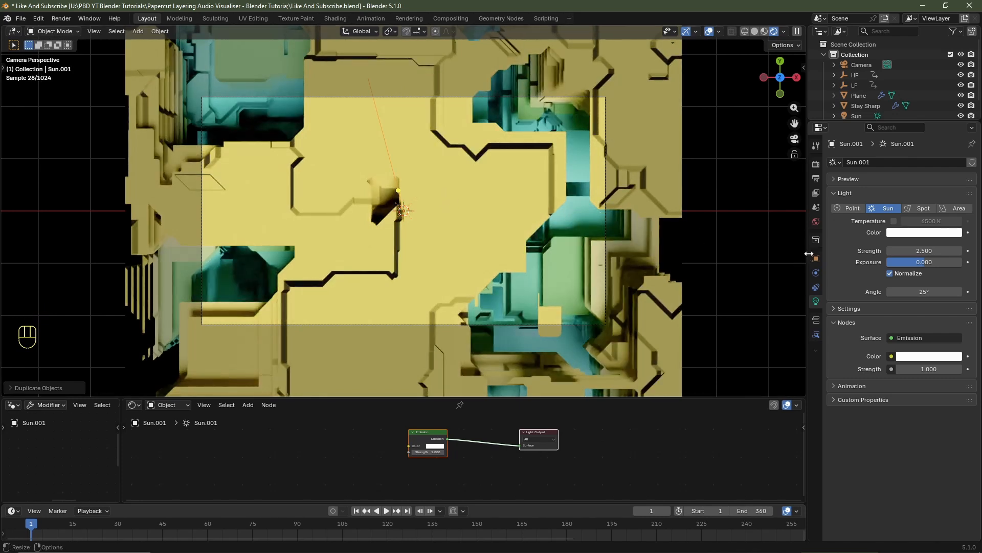
click(816, 258)
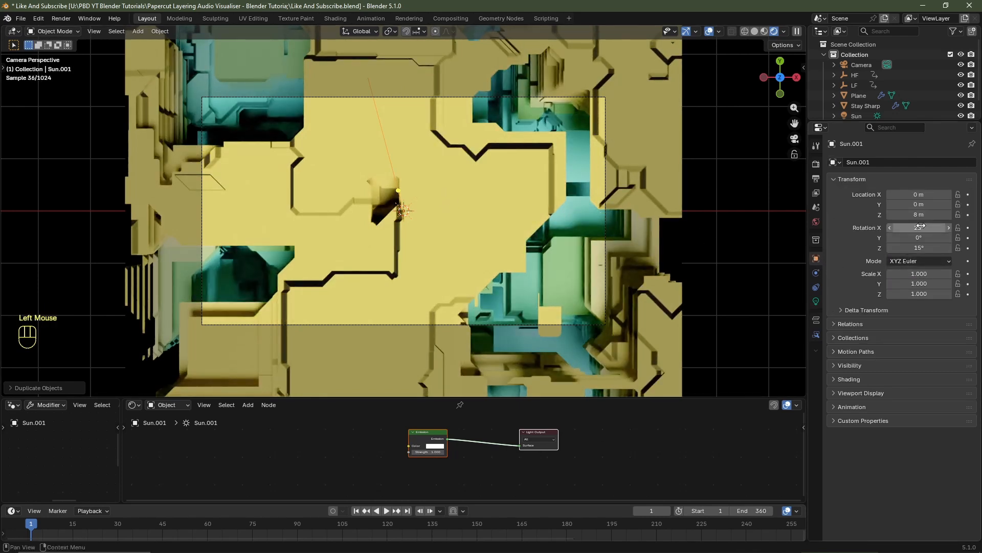
double_click(923, 228)
text(-)
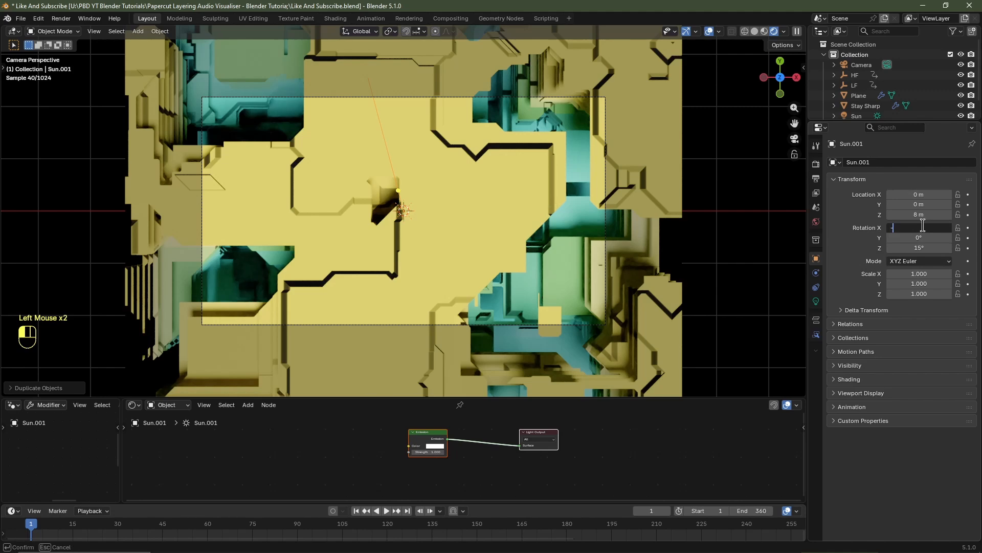
text(25)
key(Return)
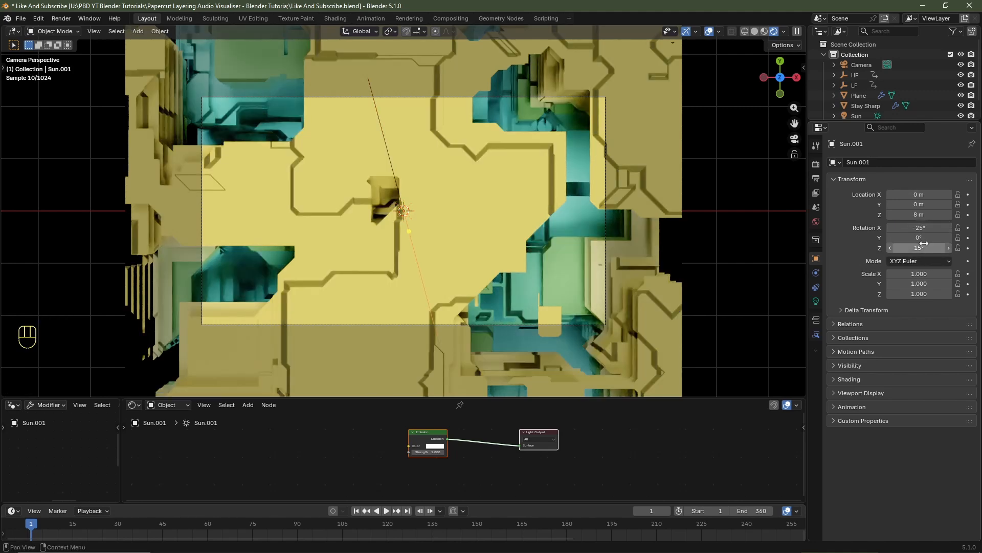
click(923, 246)
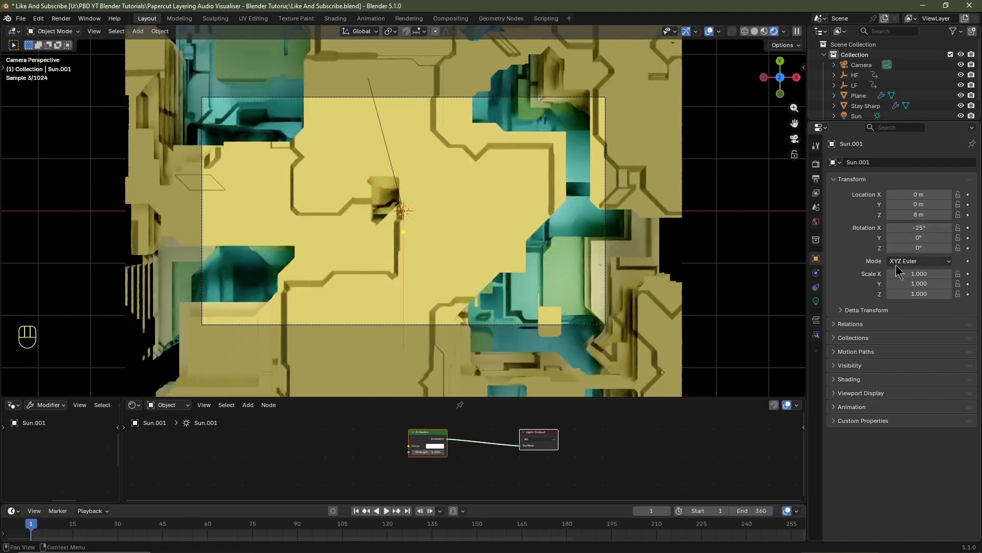
Step: Set the duplicated sun's angle to 45°
click(816, 302)
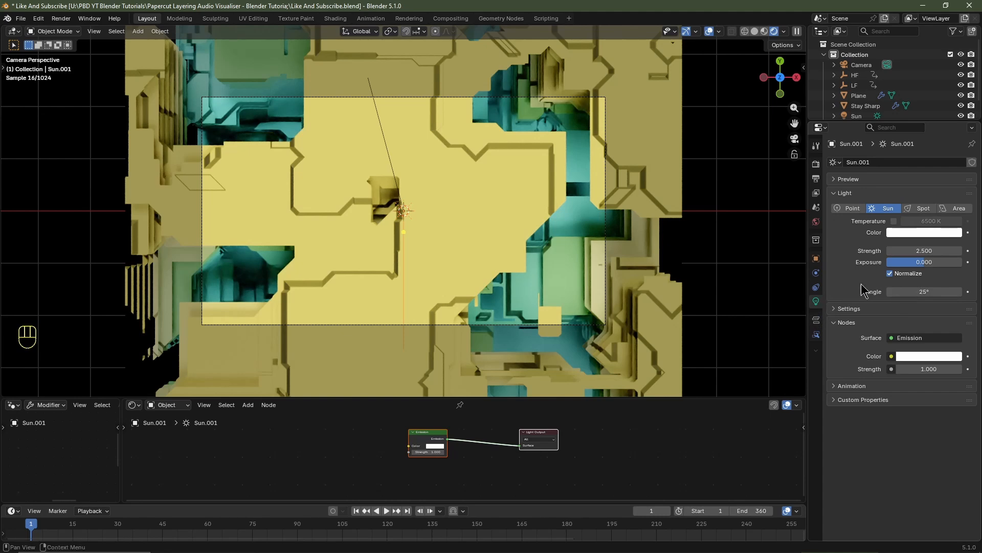
click(911, 293)
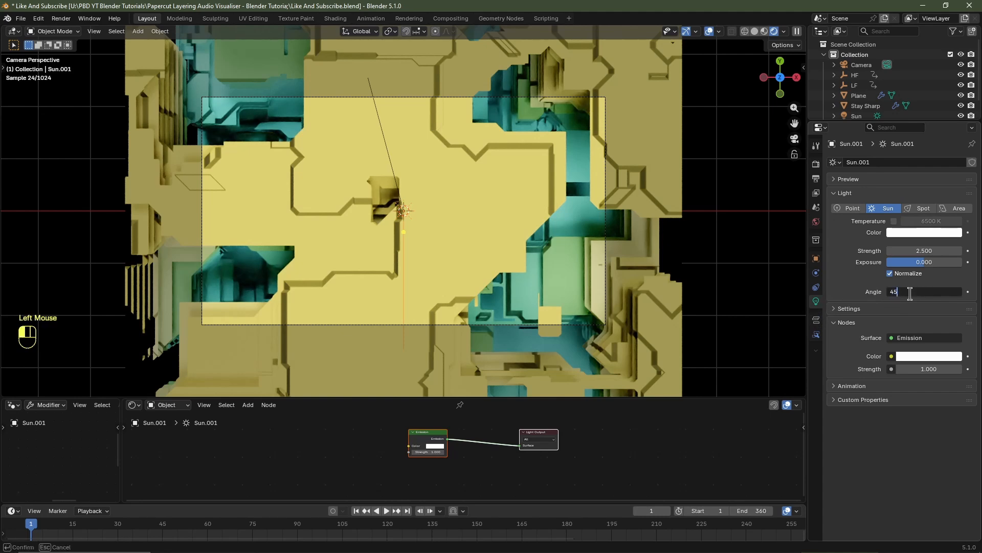
text(45)
key(Return)
Step: At frame 126, set the white stop of the alpha Color Ramp in Stay Sharp's Mat 1 material to 0.745
click(204, 529)
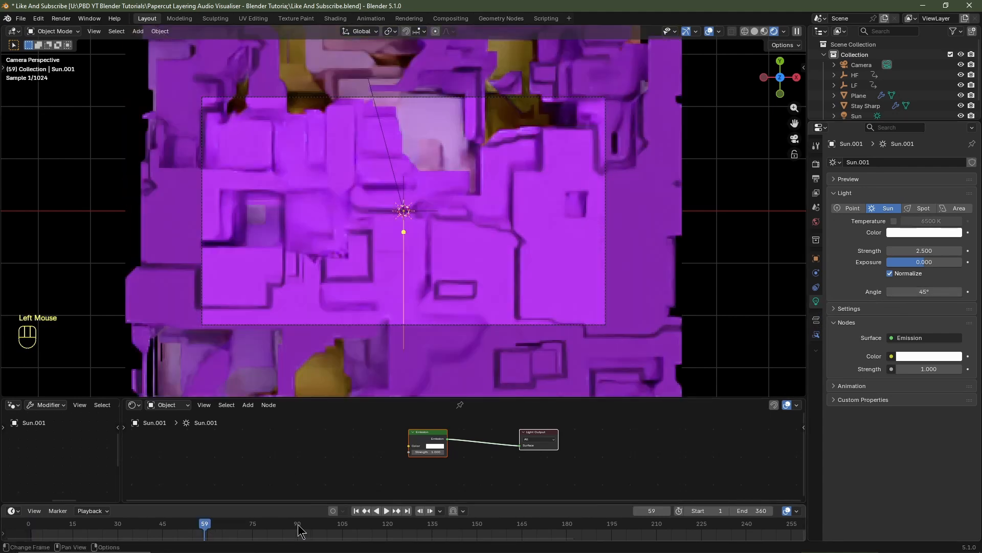
drag(300, 531, 405, 531)
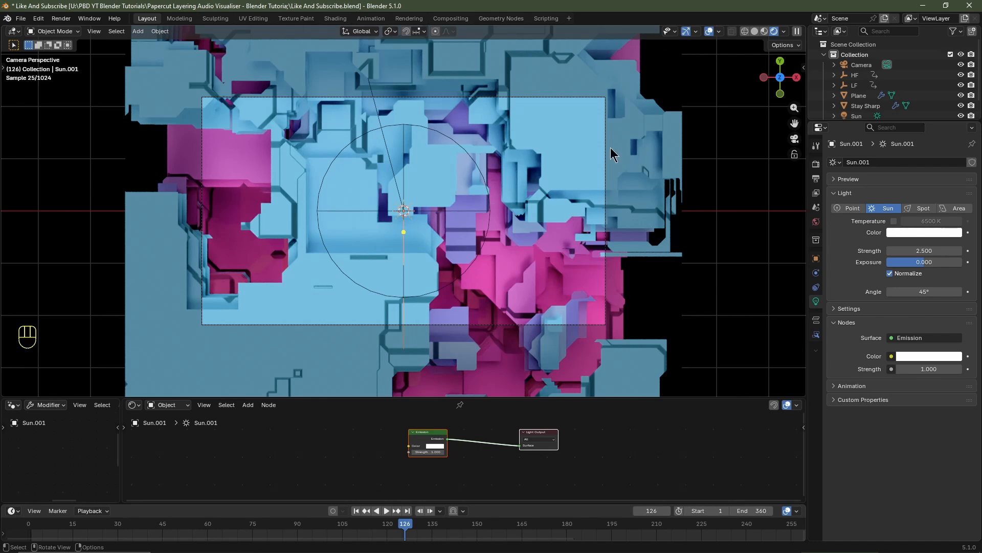
click(547, 165)
drag(543, 397, 537, 296)
scroll(529, 482, down, 1)
middle_drag(529, 482, 523, 453)
scroll(521, 440, up, 4)
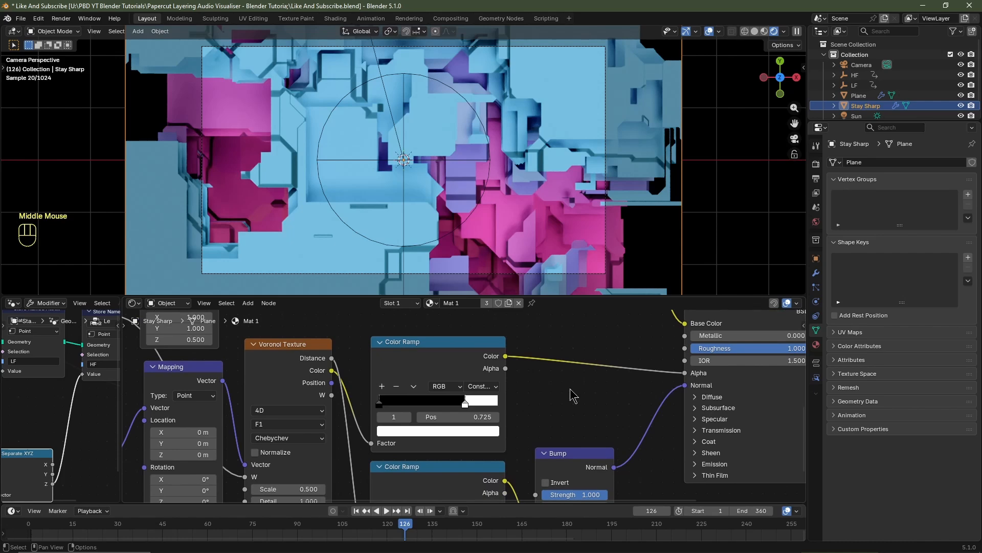
click(465, 403)
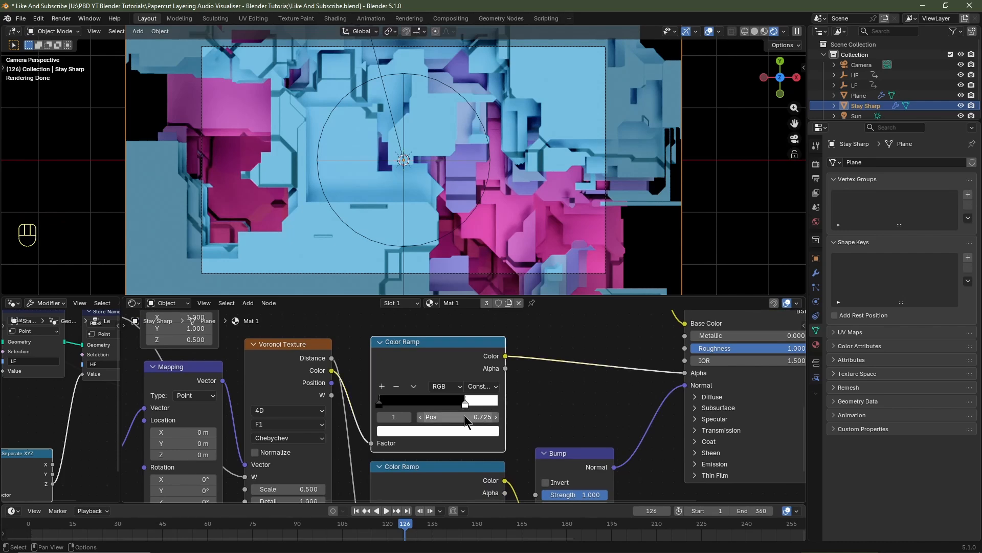
shift+drag(465, 415, 478, 415)
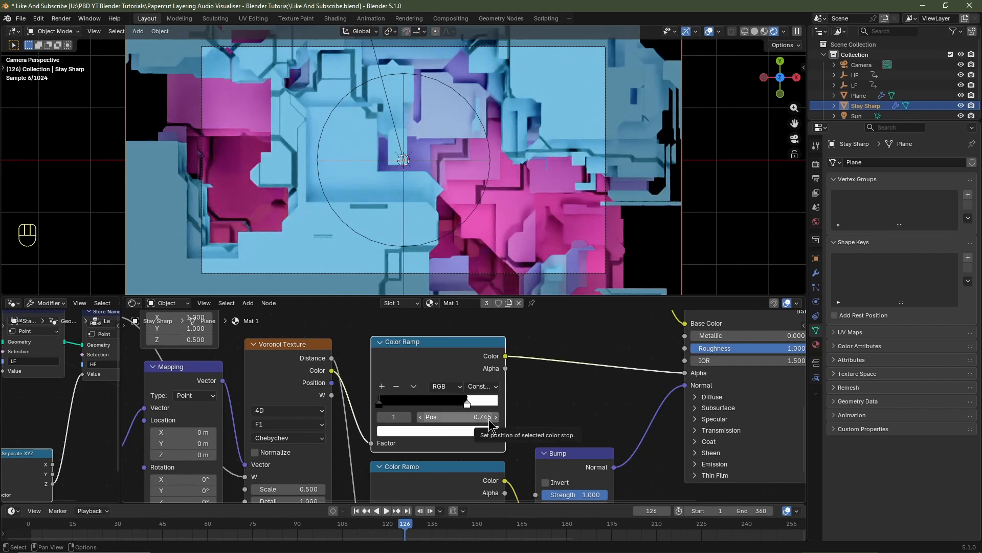
Step: Widen the bump Color Ramp's transition by moving its white stop earlier and the black stop to 0.777
middle_drag(545, 413, 549, 328)
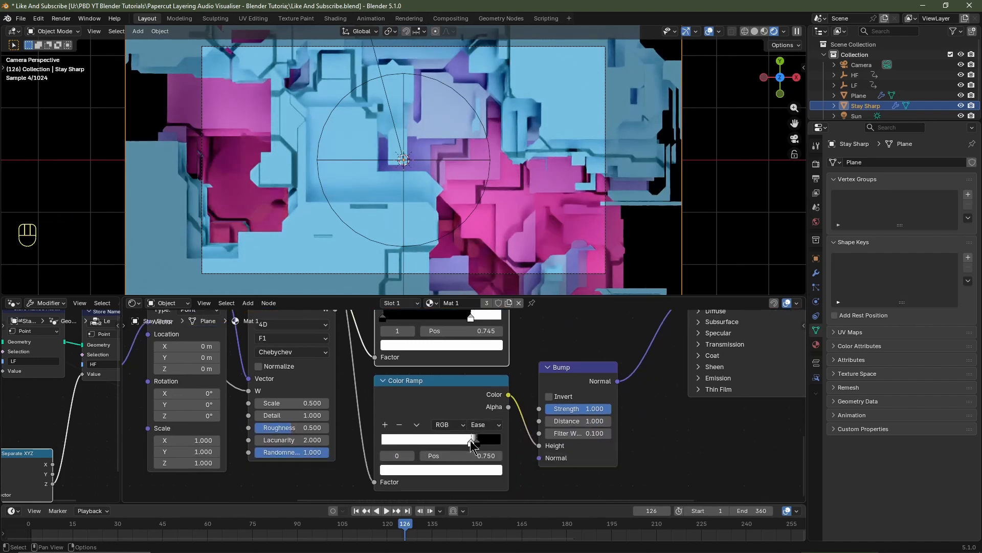
click(467, 441)
click(478, 442)
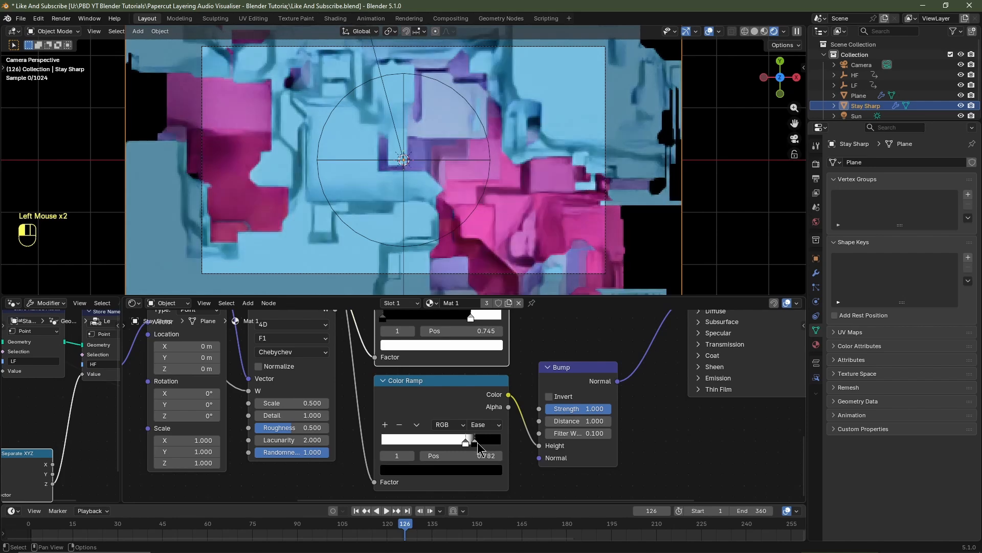
drag(477, 442, 477, 442)
Step: Check the rendered layers at several frames across the animation, including 210 and 32
scroll(491, 245, down, 3)
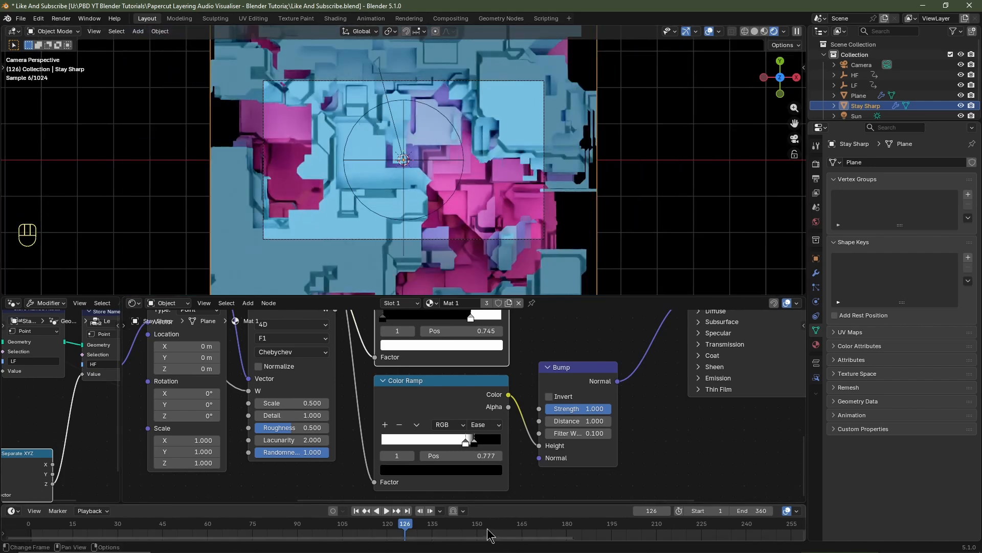
click(488, 530)
click(543, 533)
click(658, 535)
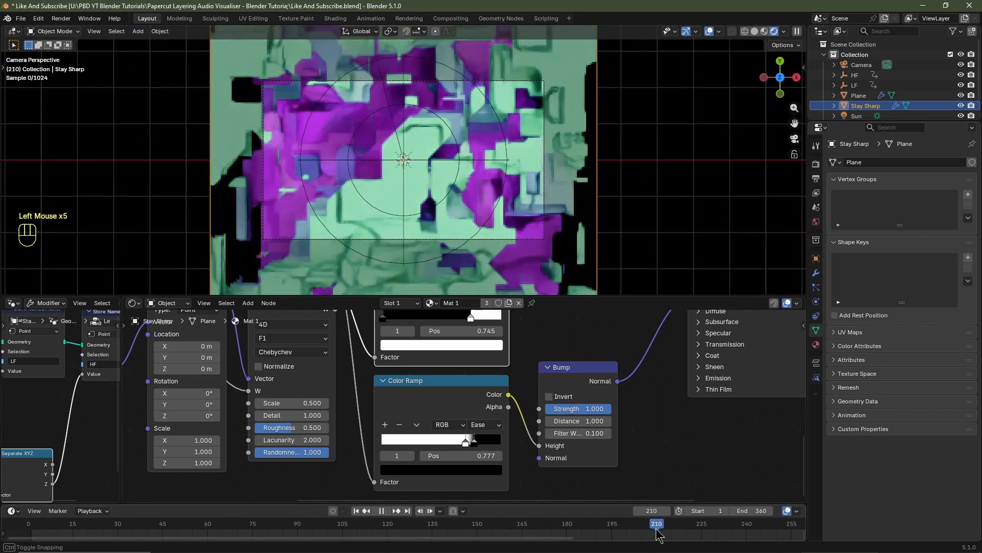
click(335, 533)
click(266, 531)
click(228, 531)
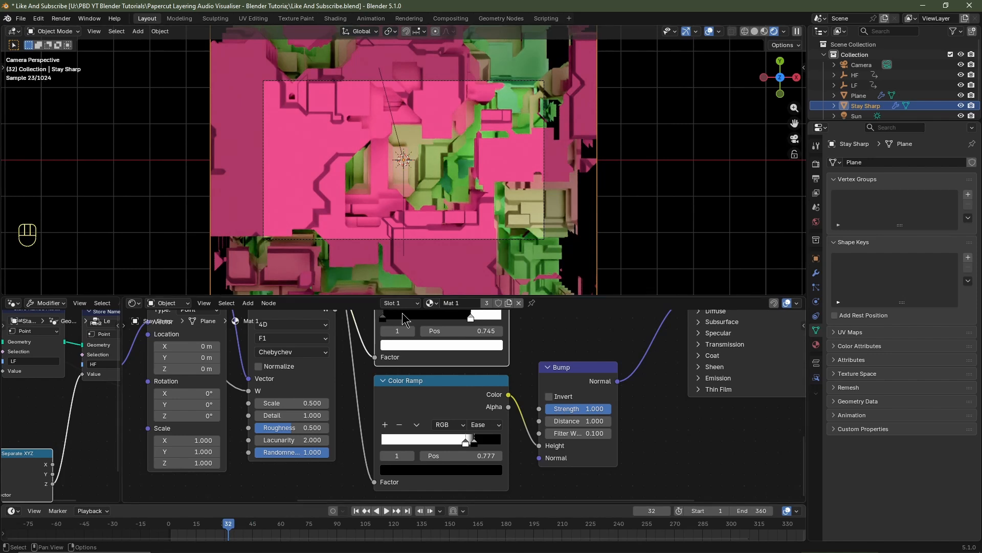
Step: Set the render output resolution to 1080 × 1920 px and confirm the Level Up Cache folder as the output location
click(817, 179)
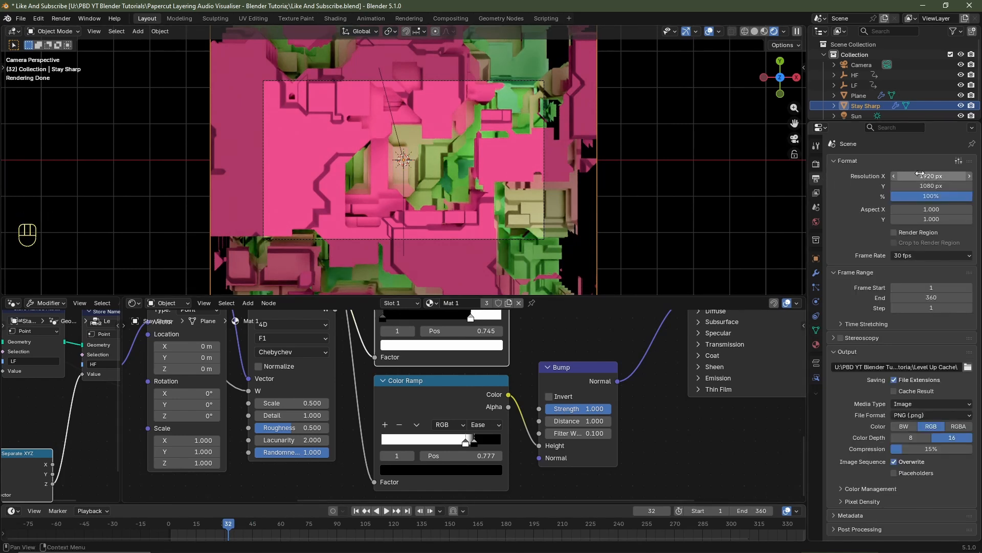
click(920, 175)
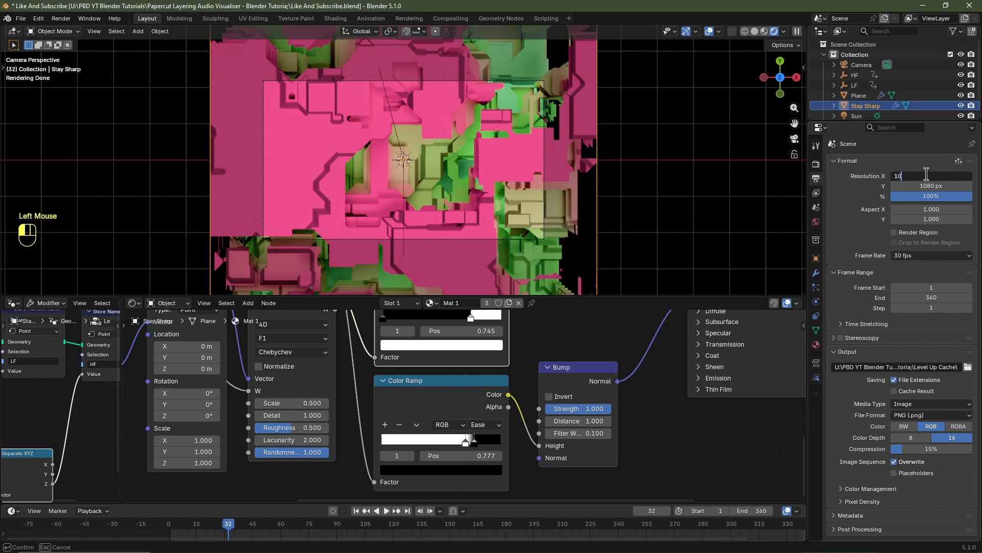
key(Tab)
text(1920)
key(Return)
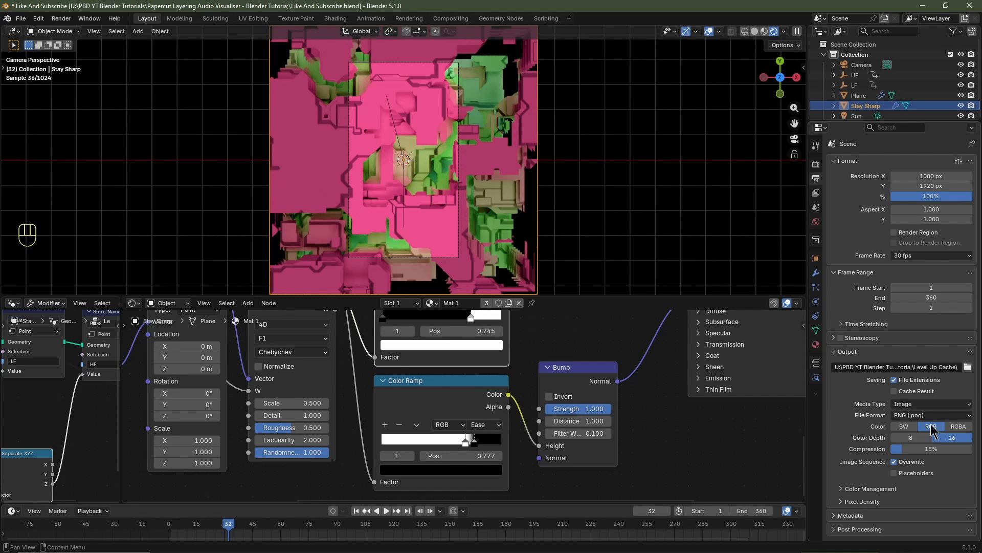
click(968, 368)
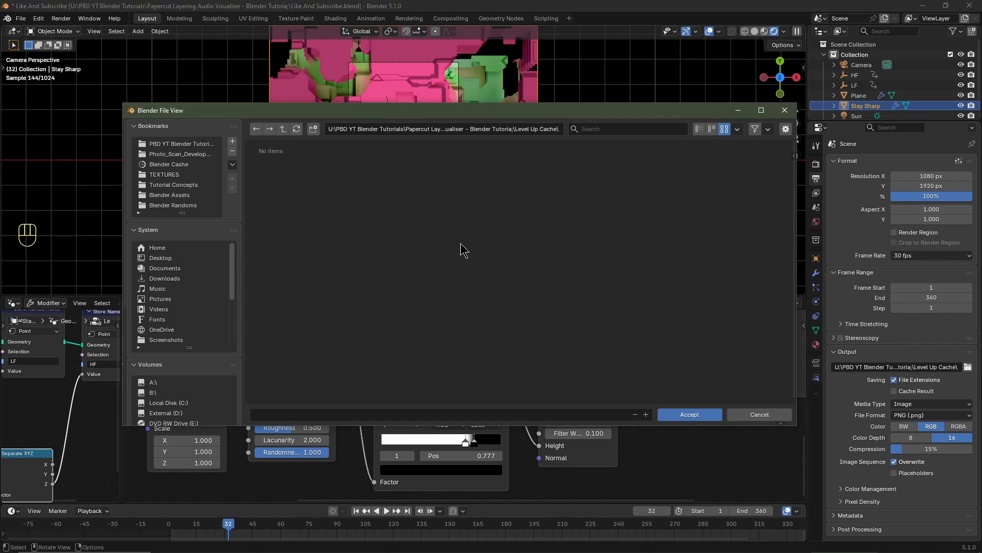
click(701, 414)
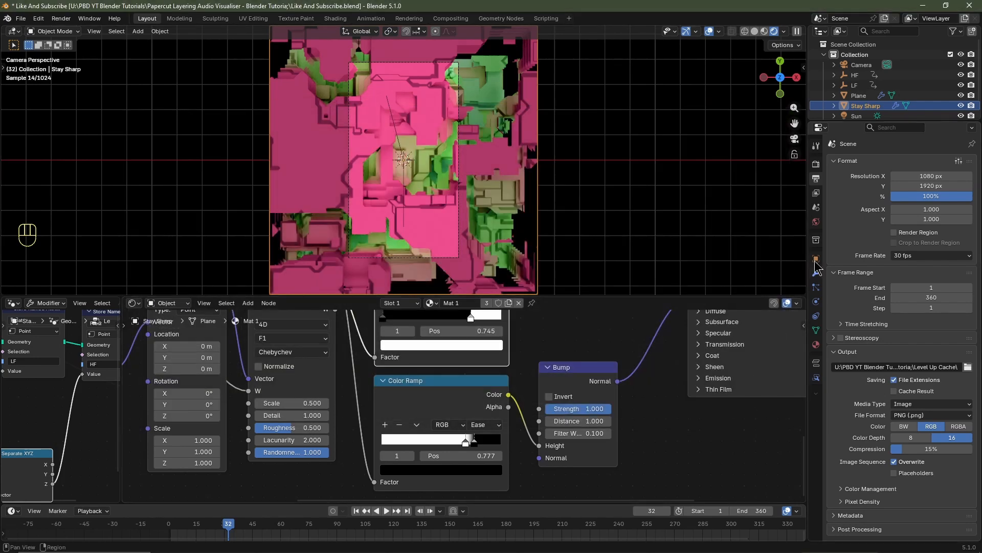
Step: Set the maximum samples for the final Cycles render to 256
click(816, 164)
scroll(870, 204, up, 2)
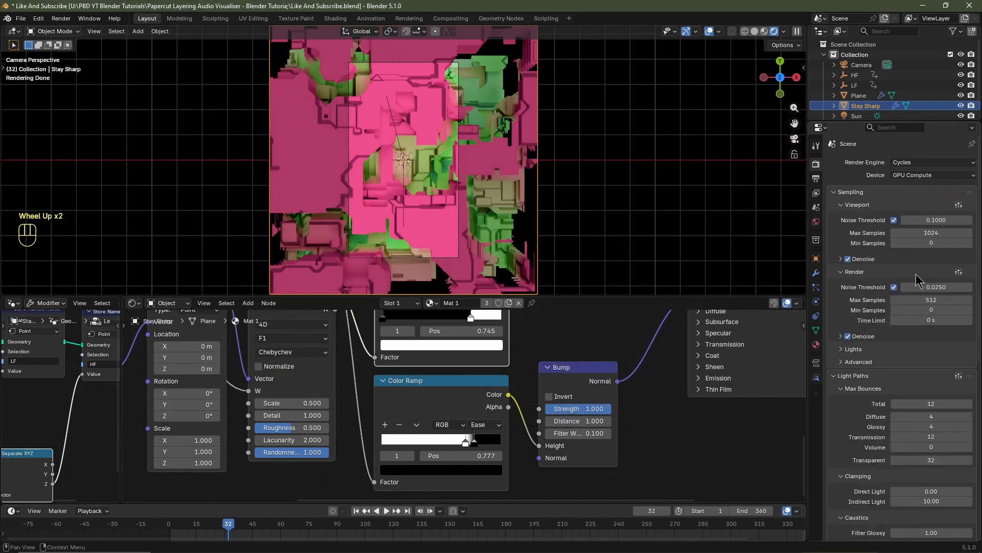
click(931, 287)
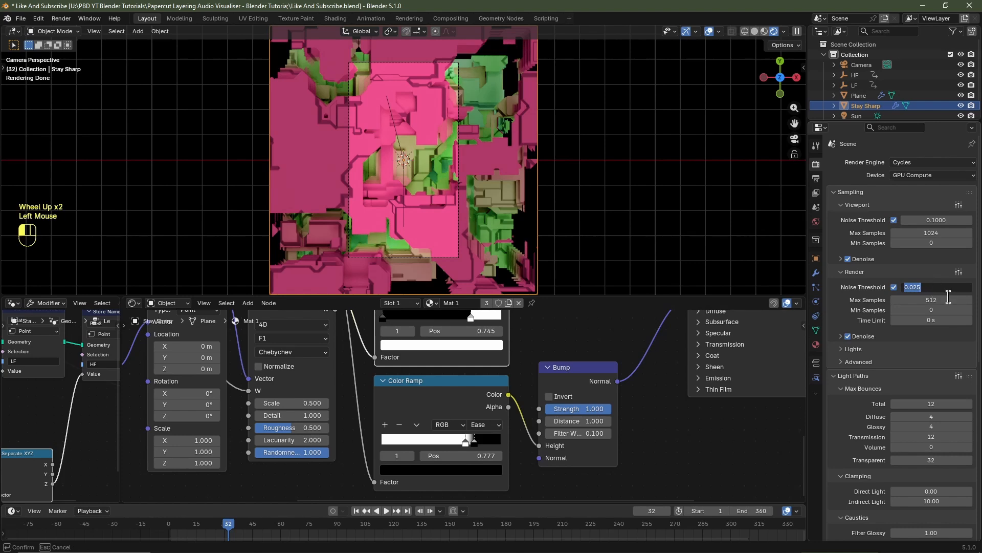
click(941, 299)
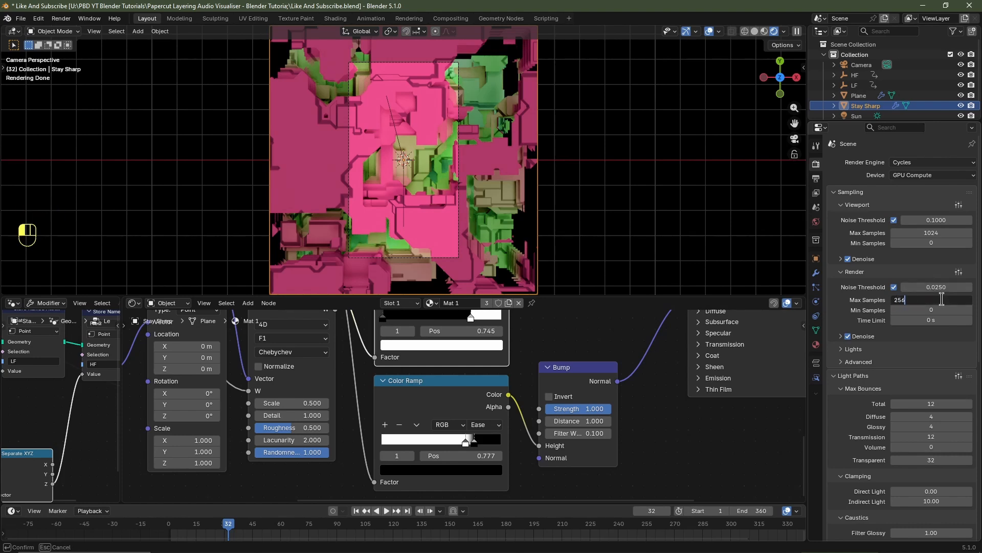
key(Return)
Step: Return to frame 1 and show the camera view in Material Preview shading with scene lights and scene world enabled
key(shift+Left)
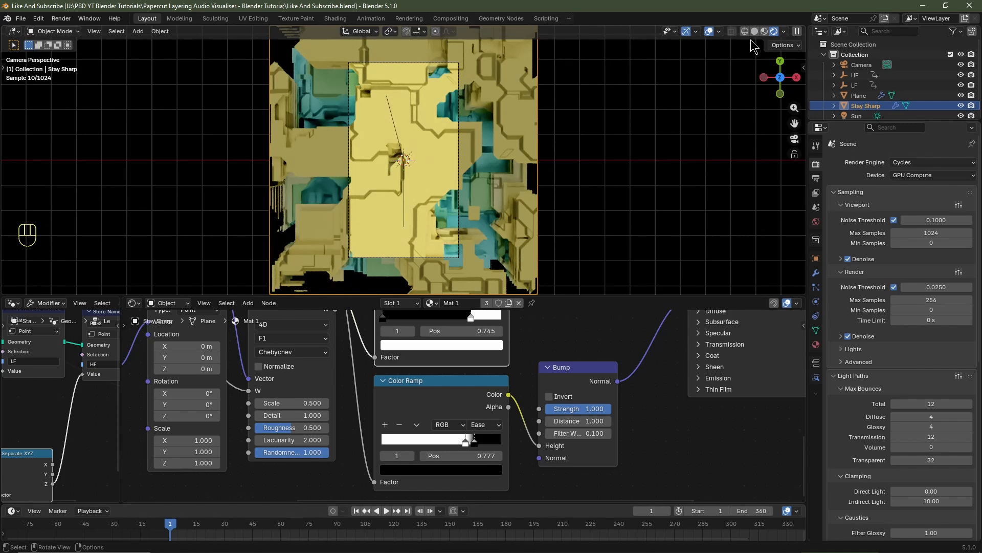
click(764, 31)
click(798, 32)
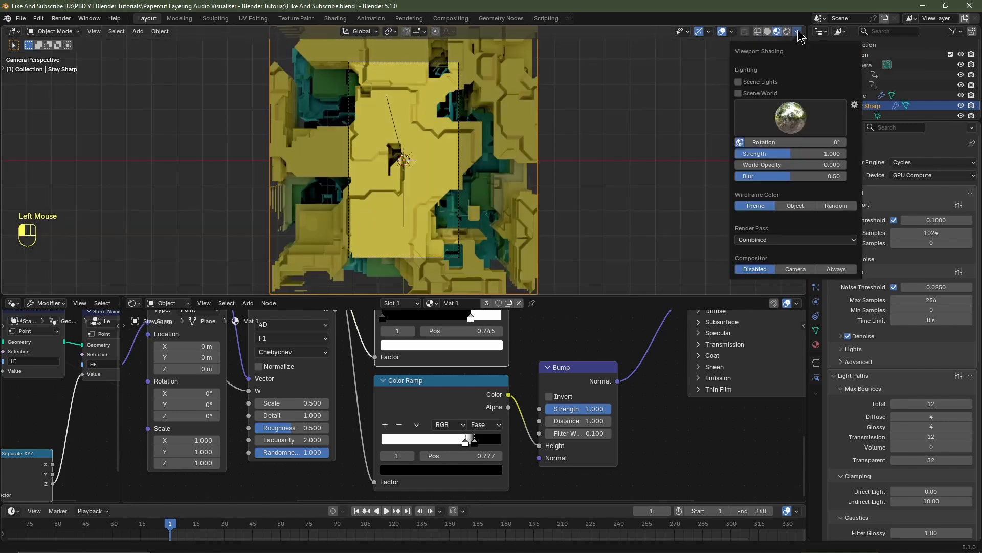
click(738, 81)
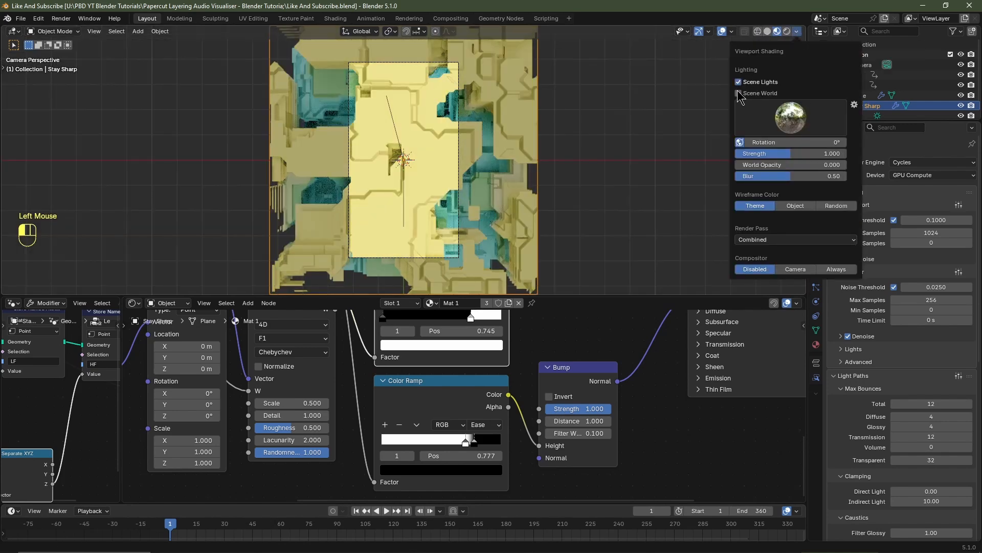
click(738, 93)
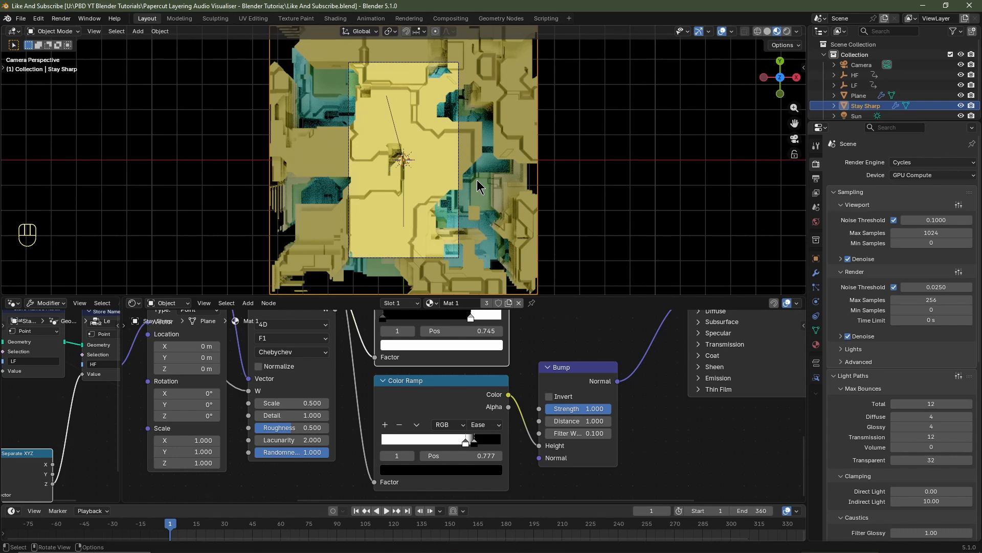
key(ctrl)
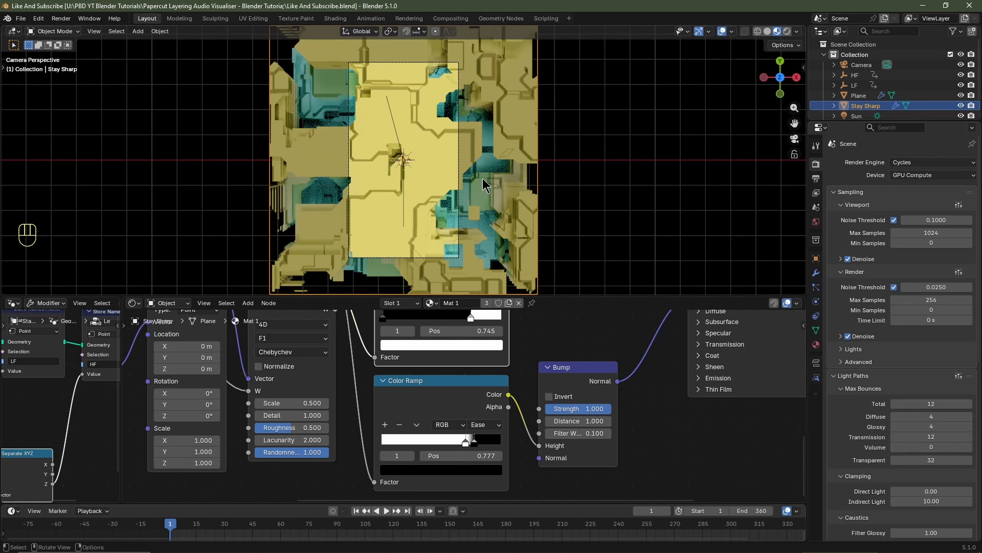